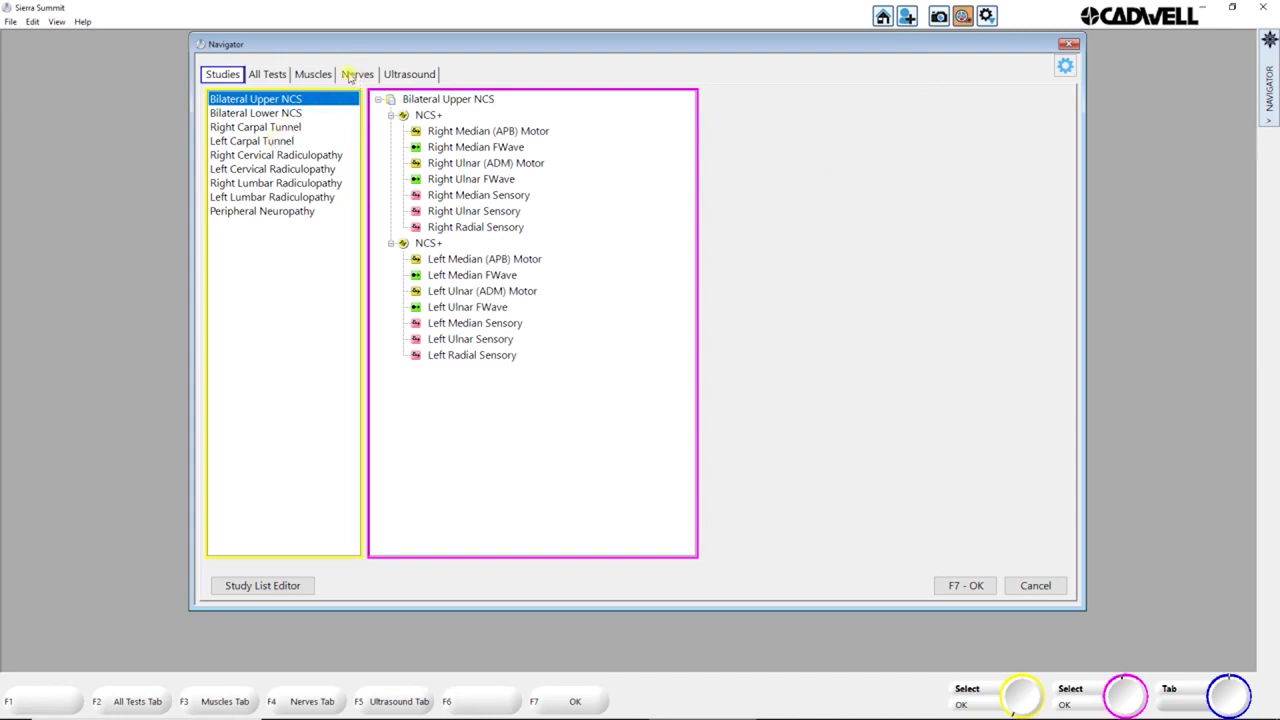
Filter the nerve list to the right hand's Median nerve and load the Median (with F) and antidromic Median sensory tests
click(358, 75)
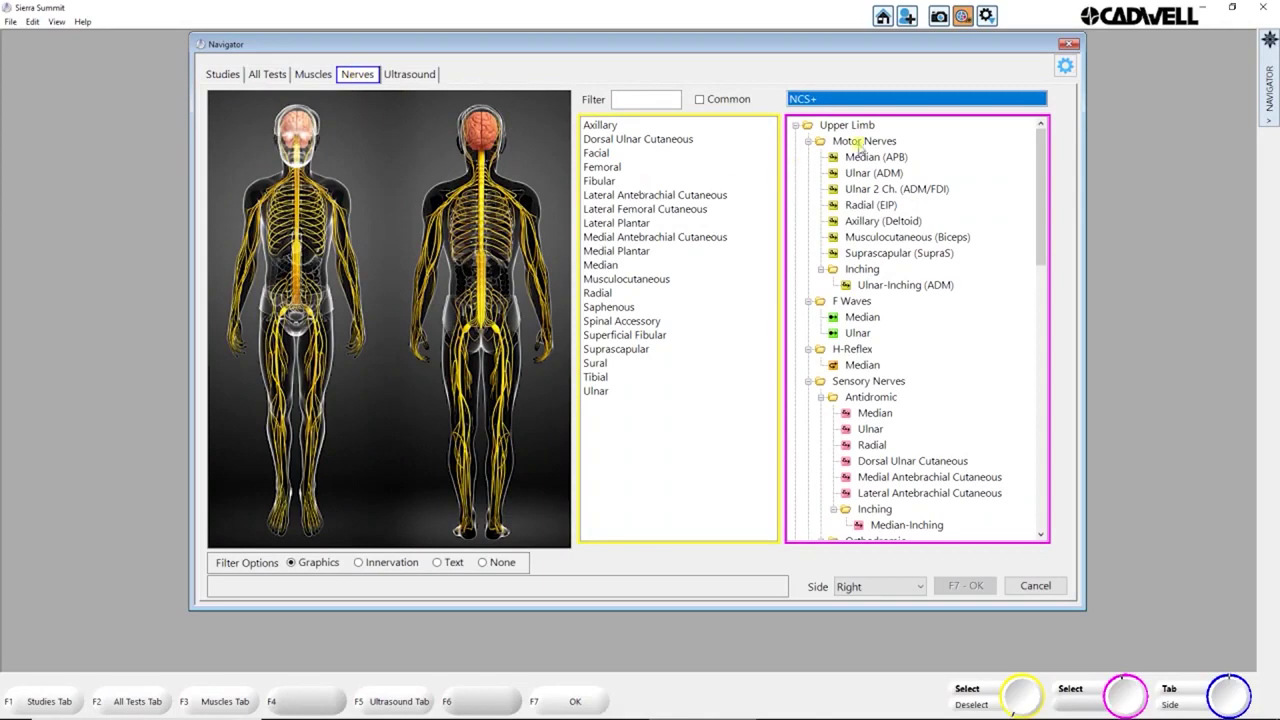
click(232, 340)
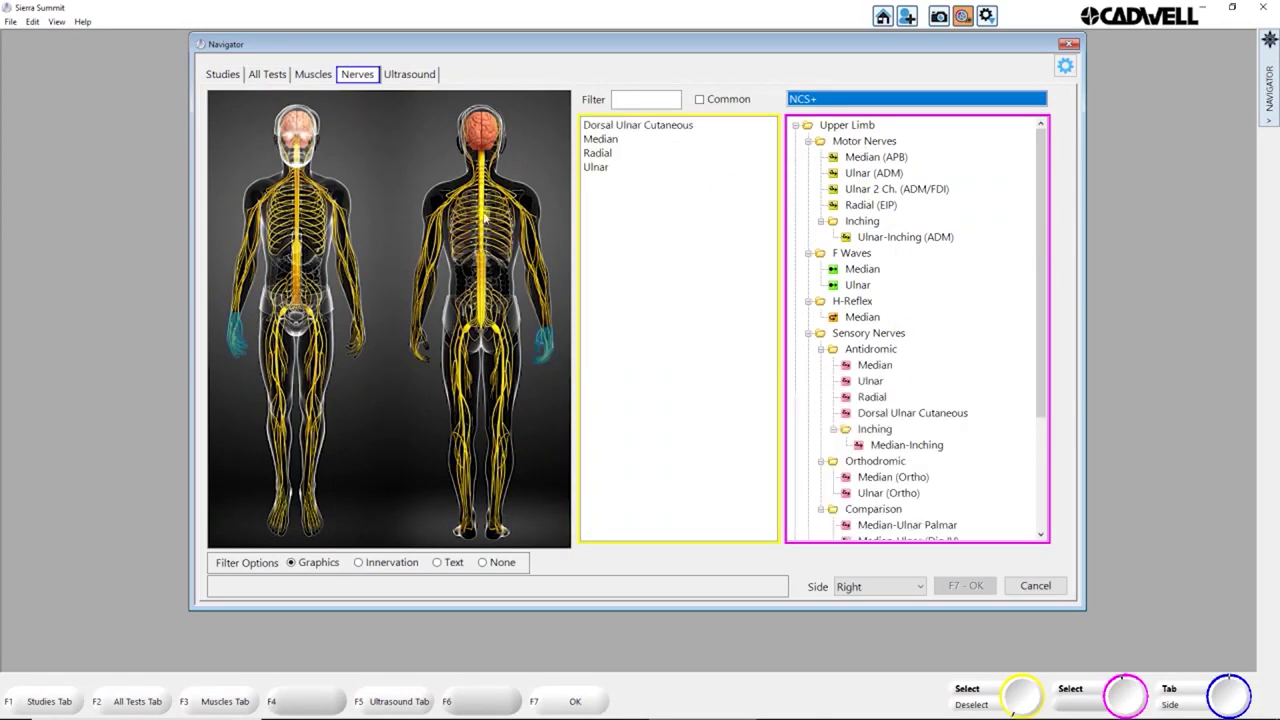
click(602, 141)
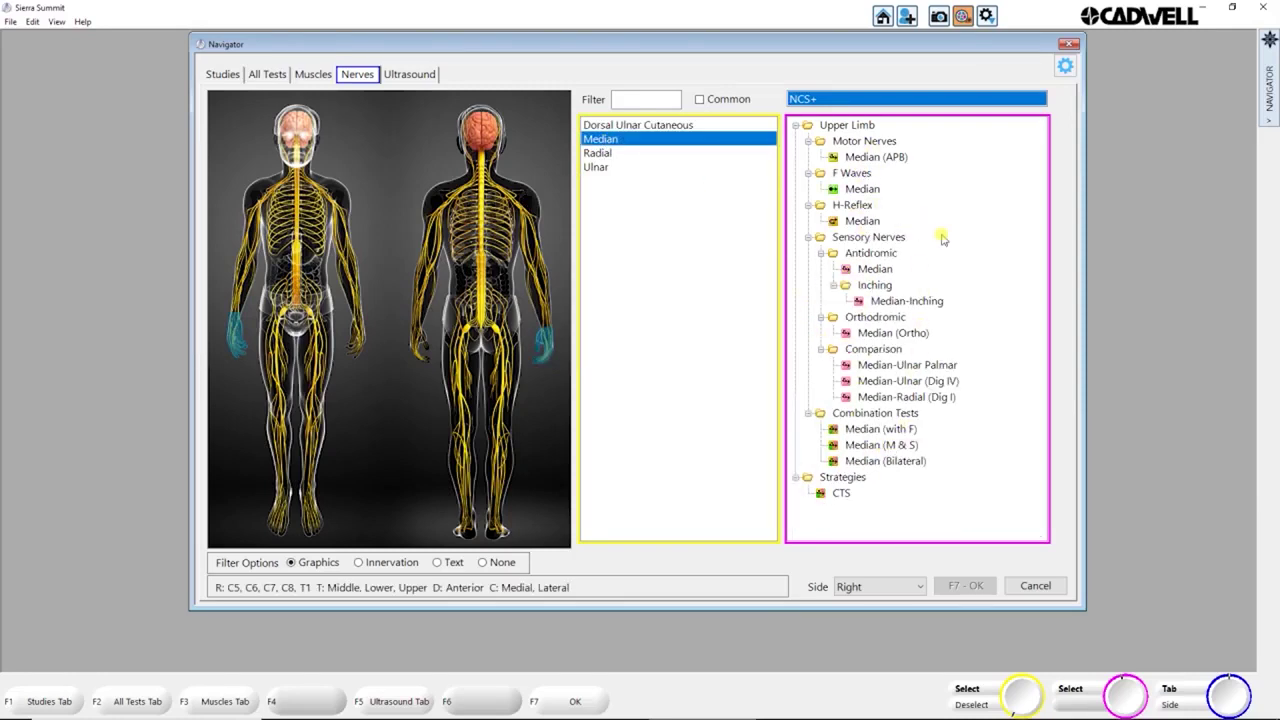
click(879, 429)
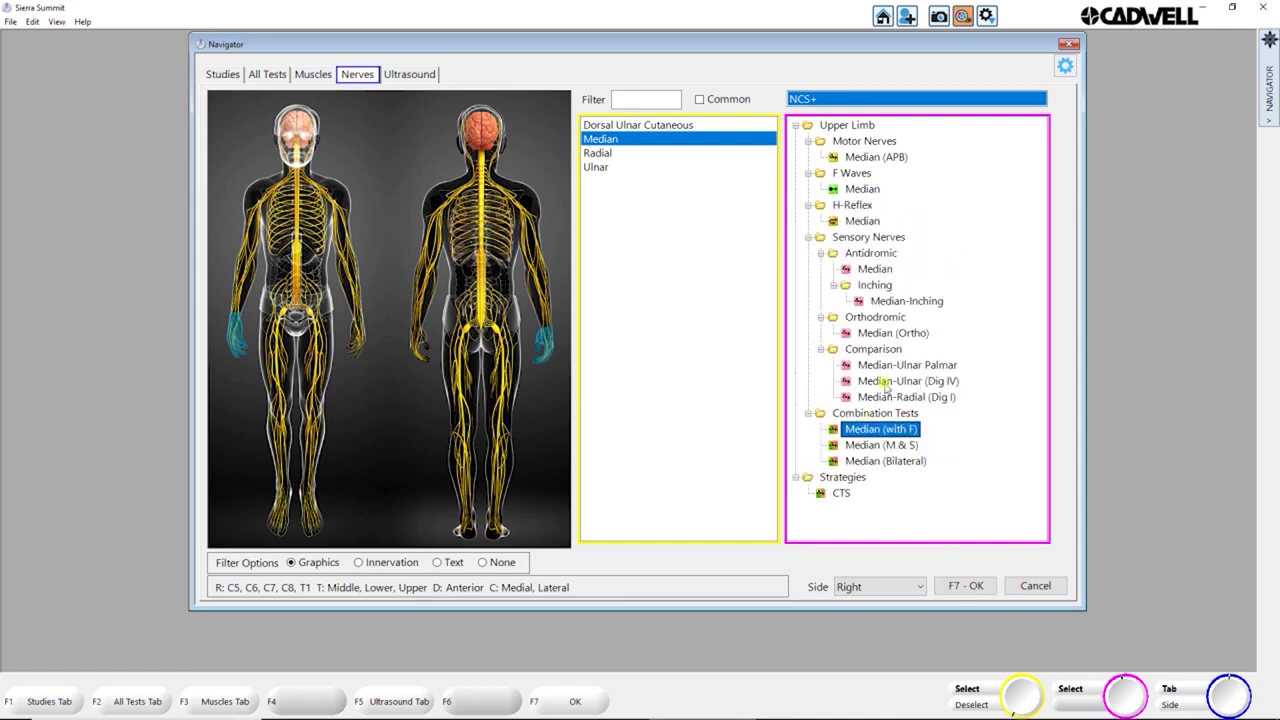
click(873, 270)
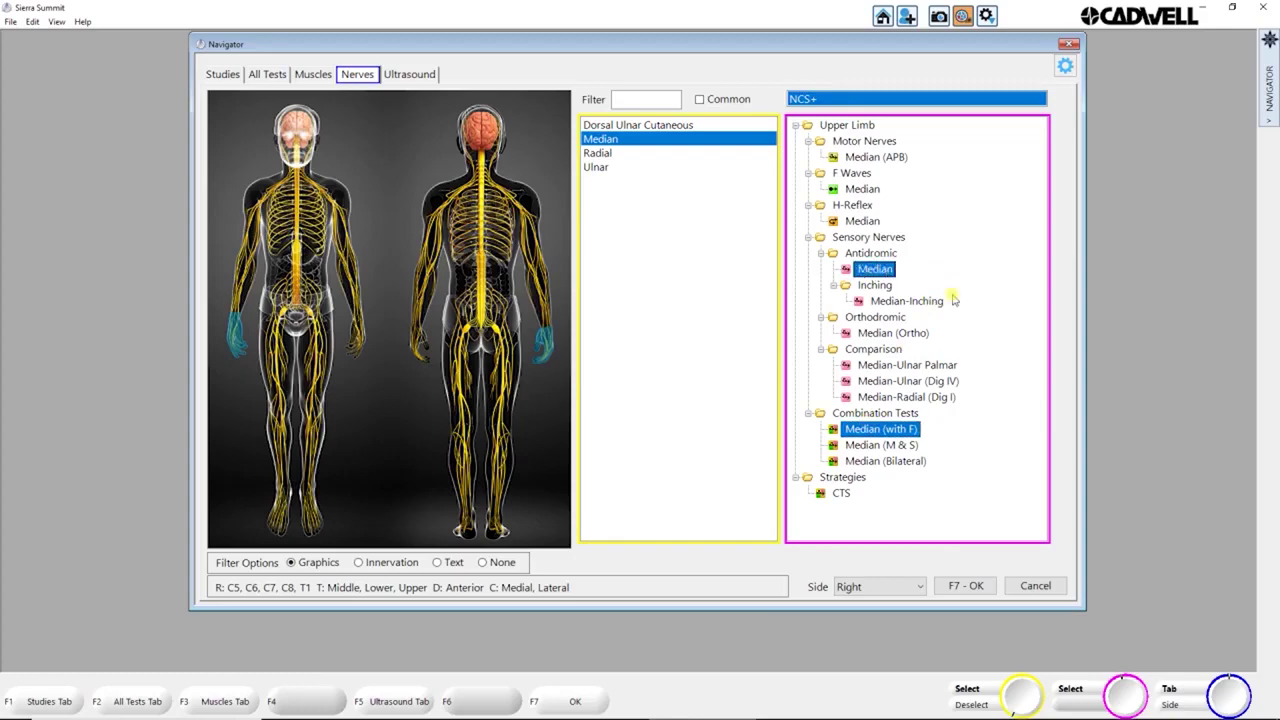
click(968, 586)
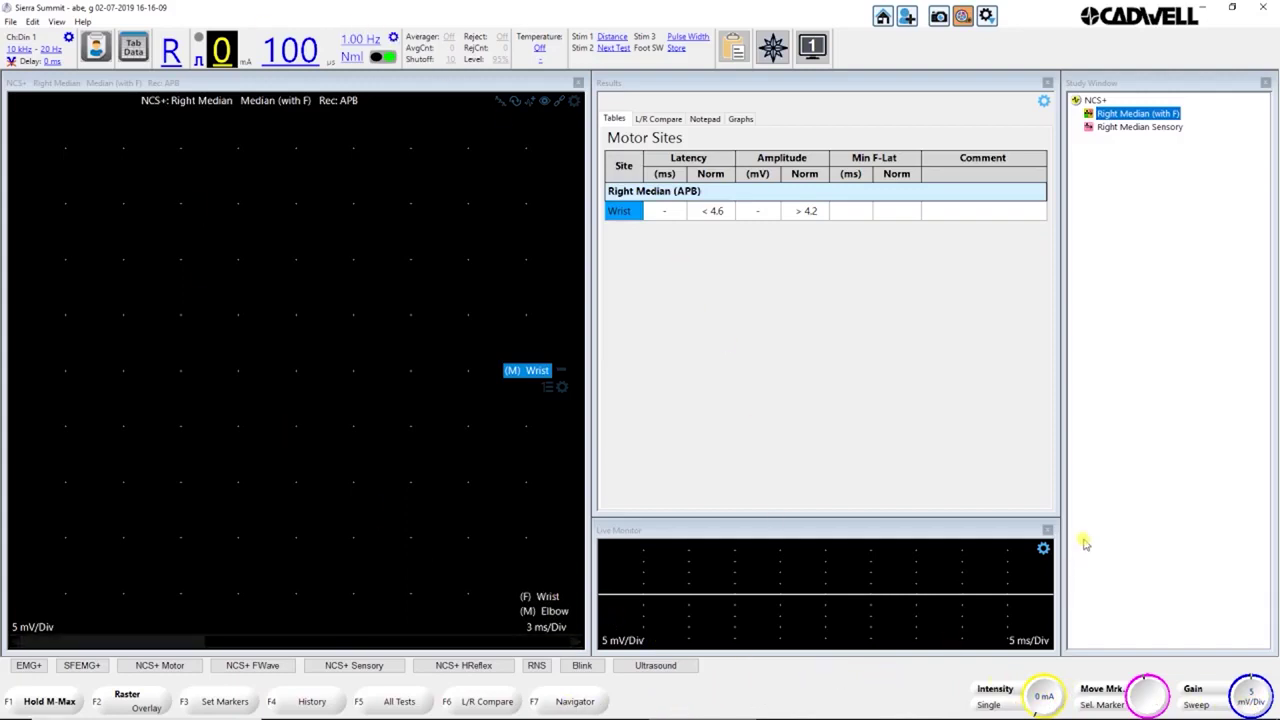
Set the function-key bar's font size to Large and the Study Window's font size to Extra Large
right_click(657, 706)
mouse_move(700, 694)
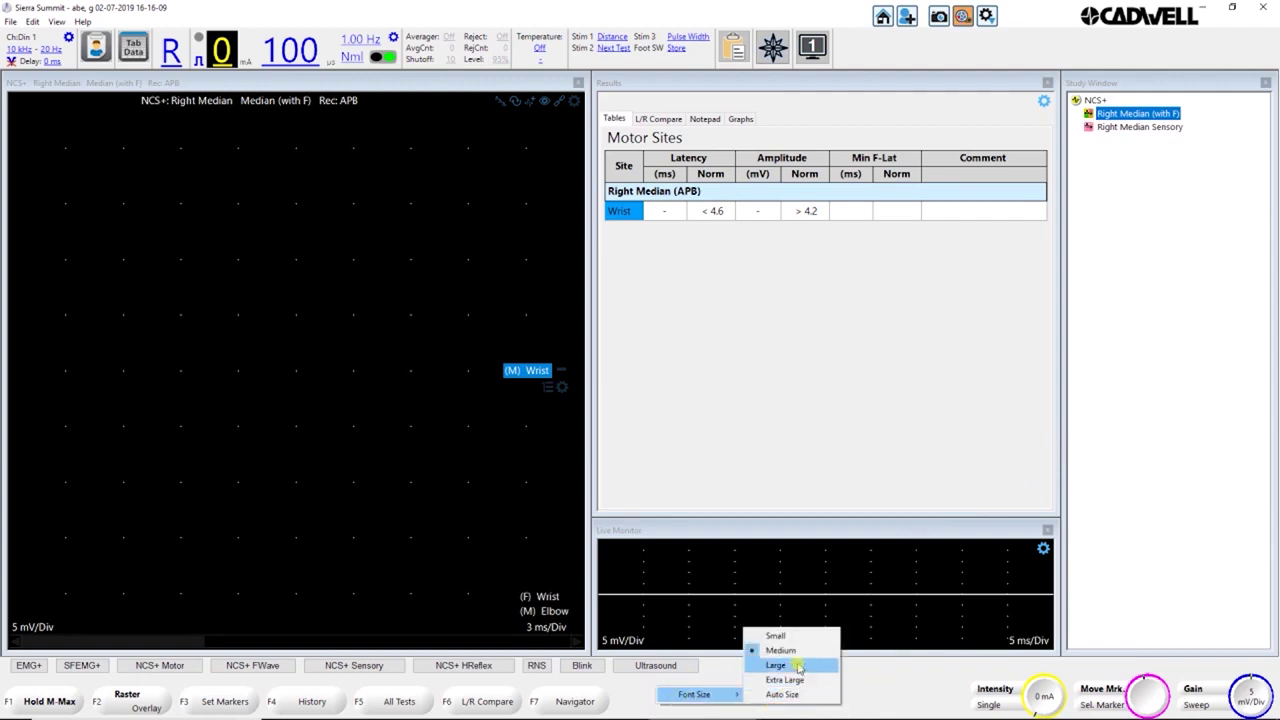
click(798, 666)
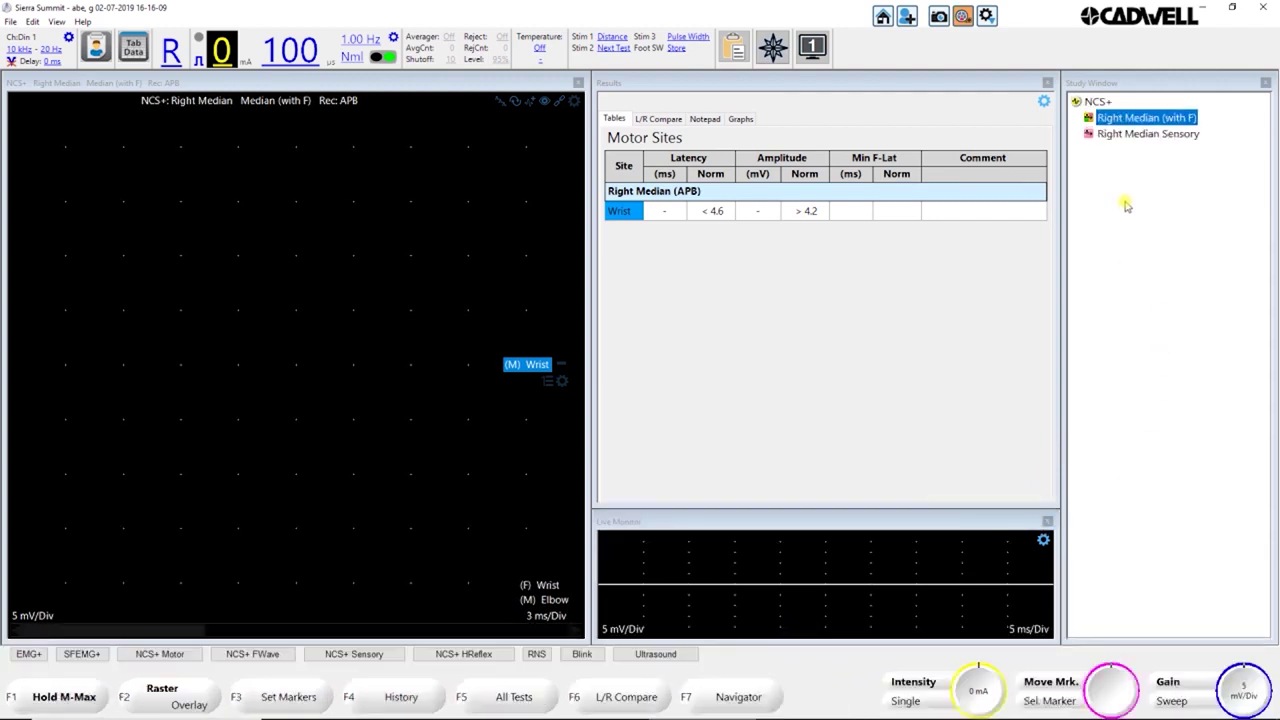
right_click(1139, 173)
mouse_move(1181, 317)
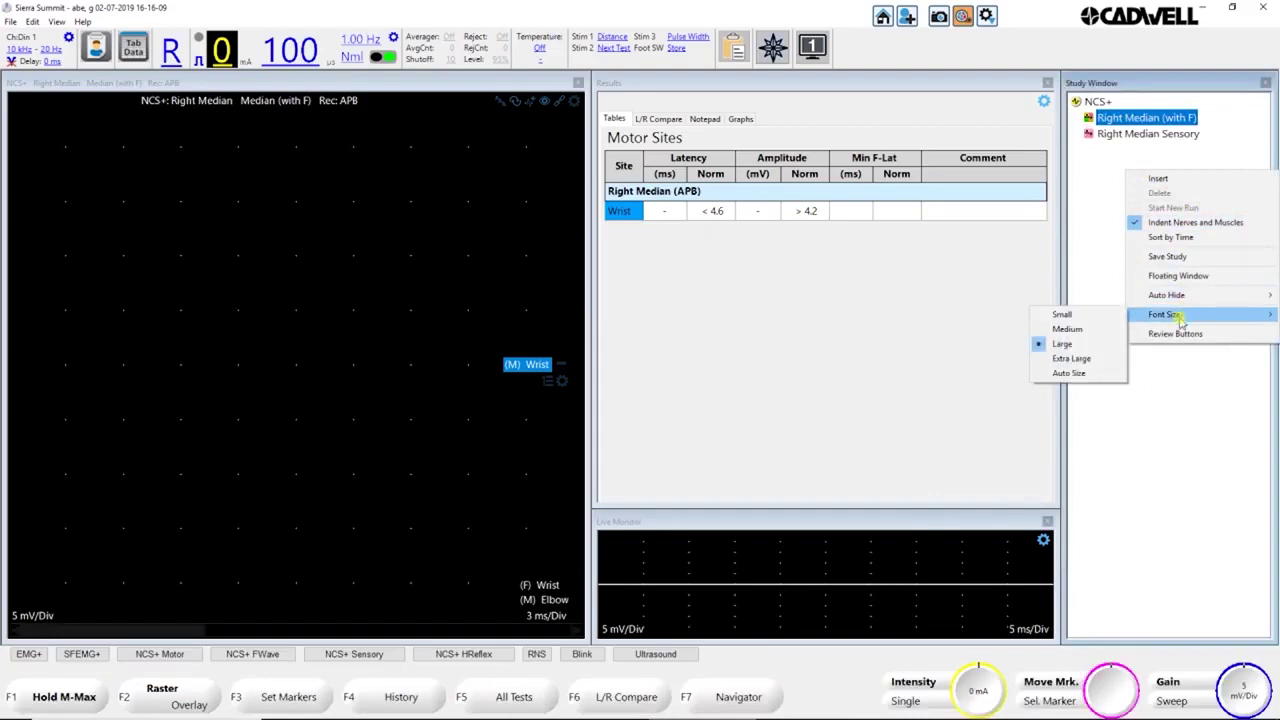
click(1076, 358)
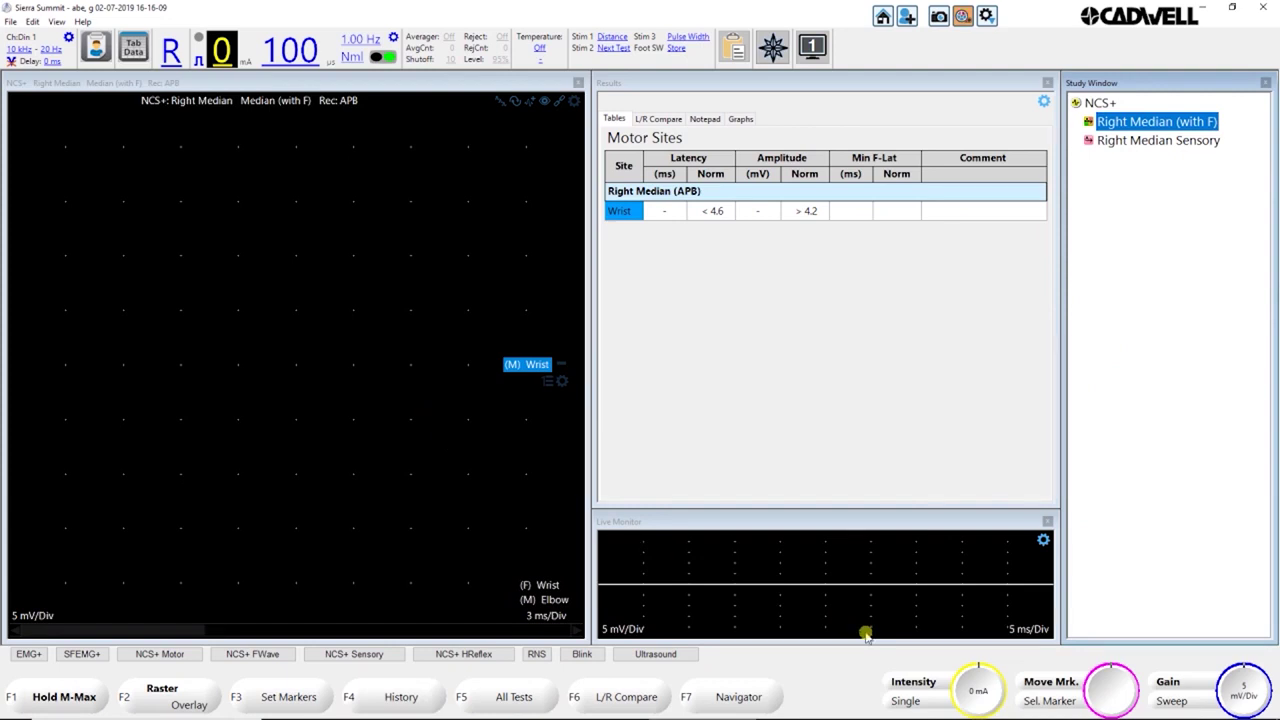
Stimulate the Right Median motor wrist site with single pulses at 0, 8 and 13 mA
click(910, 700)
scroll(975, 700, up, 3)
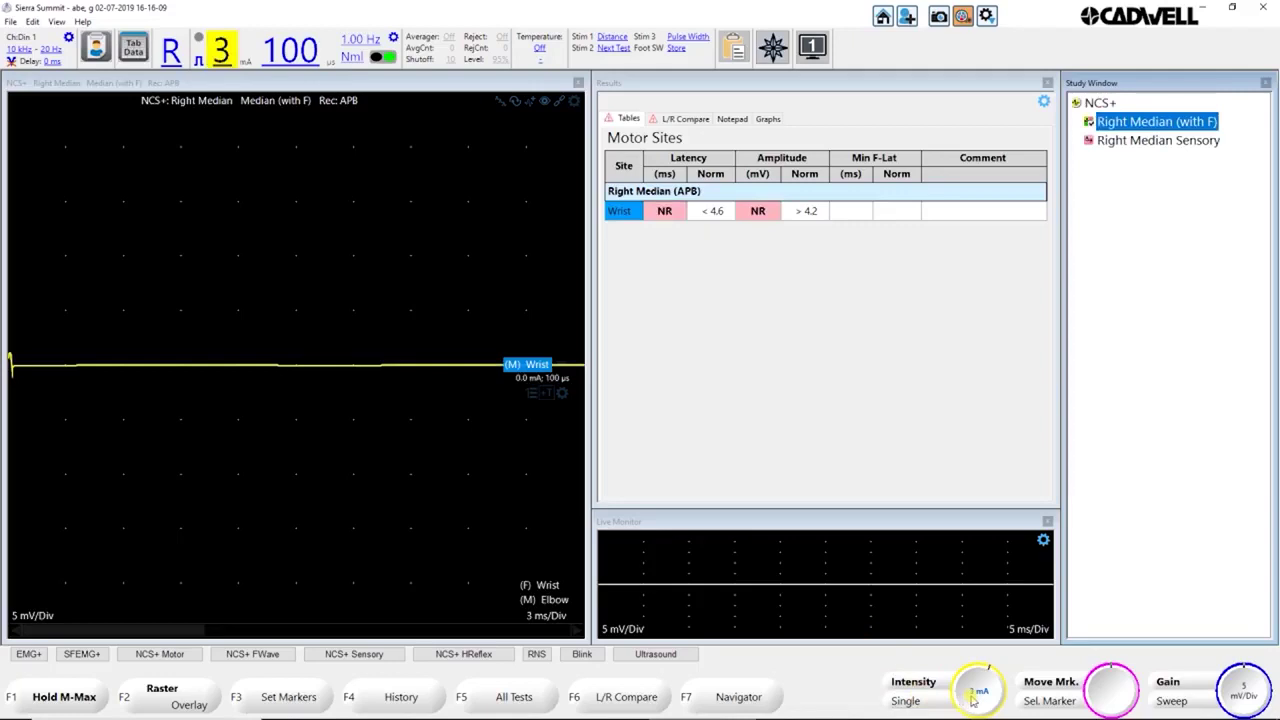
scroll(968, 700, up, 5)
click(910, 700)
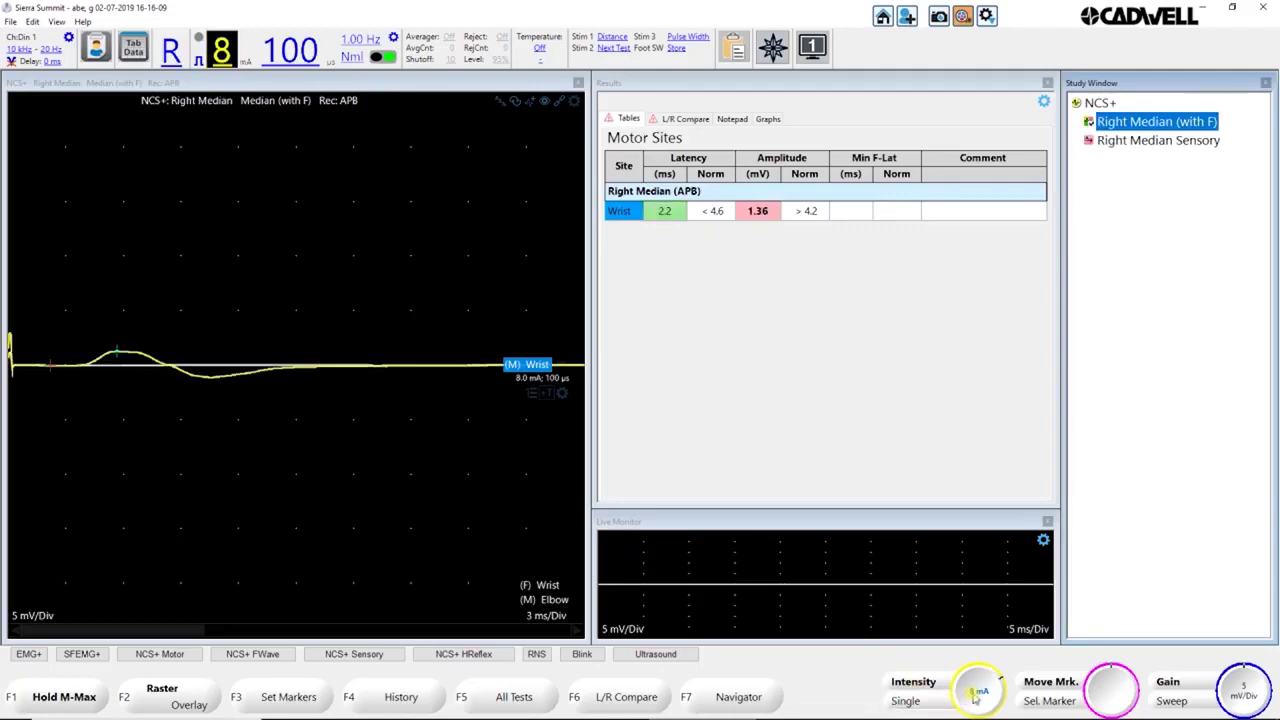
scroll(960, 698, up, 5)
click(910, 700)
Raise the wrist stimulation intensity in stages to 54 mA, delivering single pulses along the way, including at 35 and 44 mA
scroll(970, 692, up, 5)
scroll(970, 698, up, 8)
click(915, 700)
scroll(975, 700, up, 3)
scroll(975, 698, up, 6)
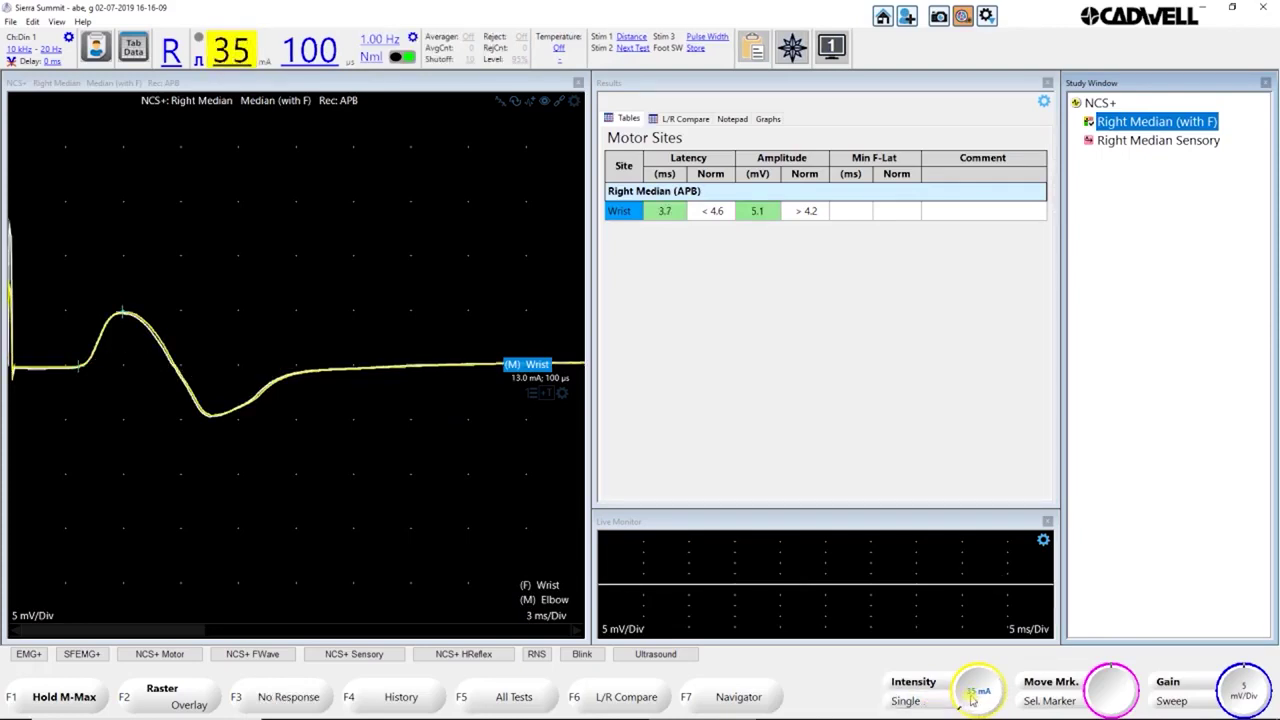
click(912, 700)
scroll(970, 698, up, 9)
click(925, 701)
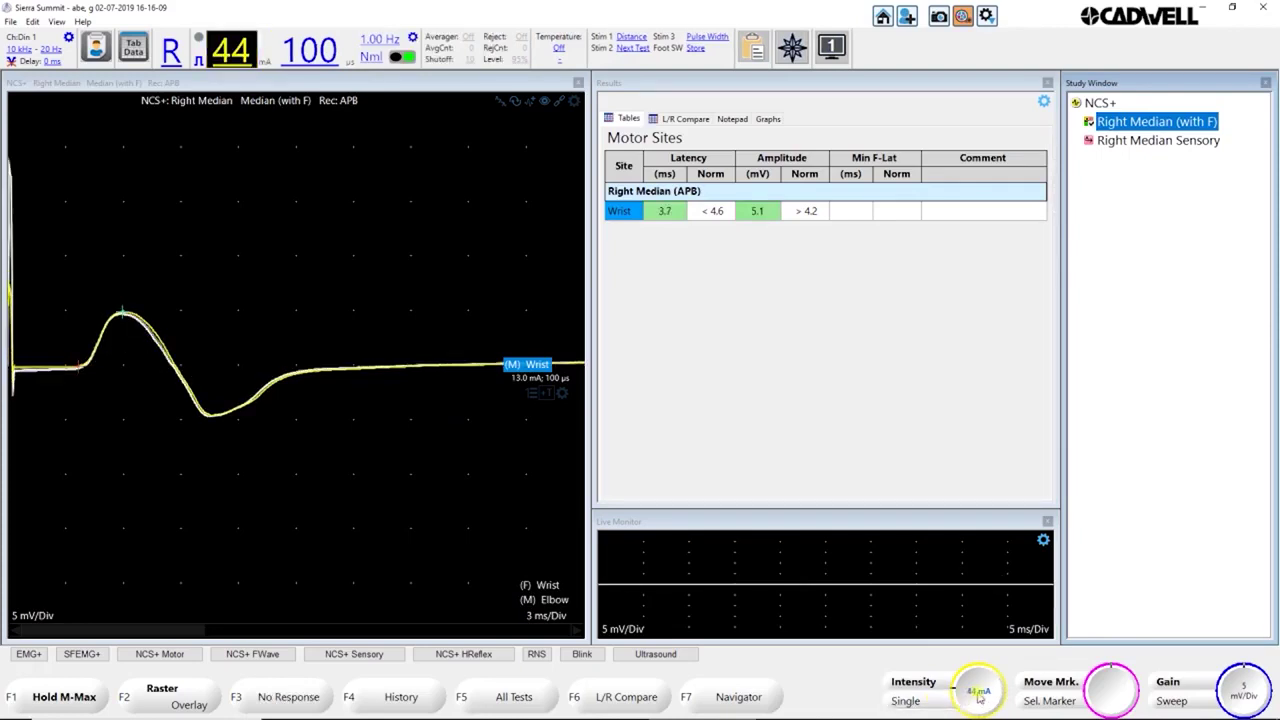
scroll(978, 700, up, 10)
click(980, 700)
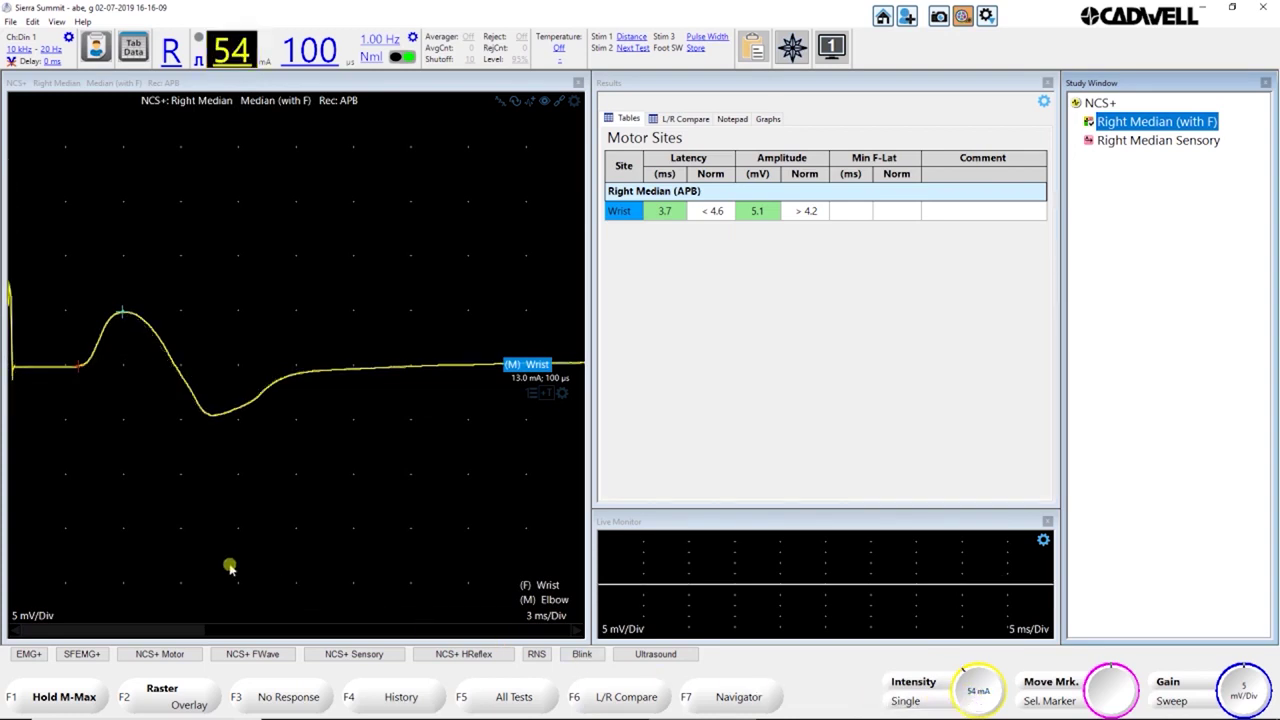
click(97, 527)
Lower the wrist stimulation intensity to 21, 12 and 6 mA, delivering a single pulse at each level
scroll(978, 690, down, 15)
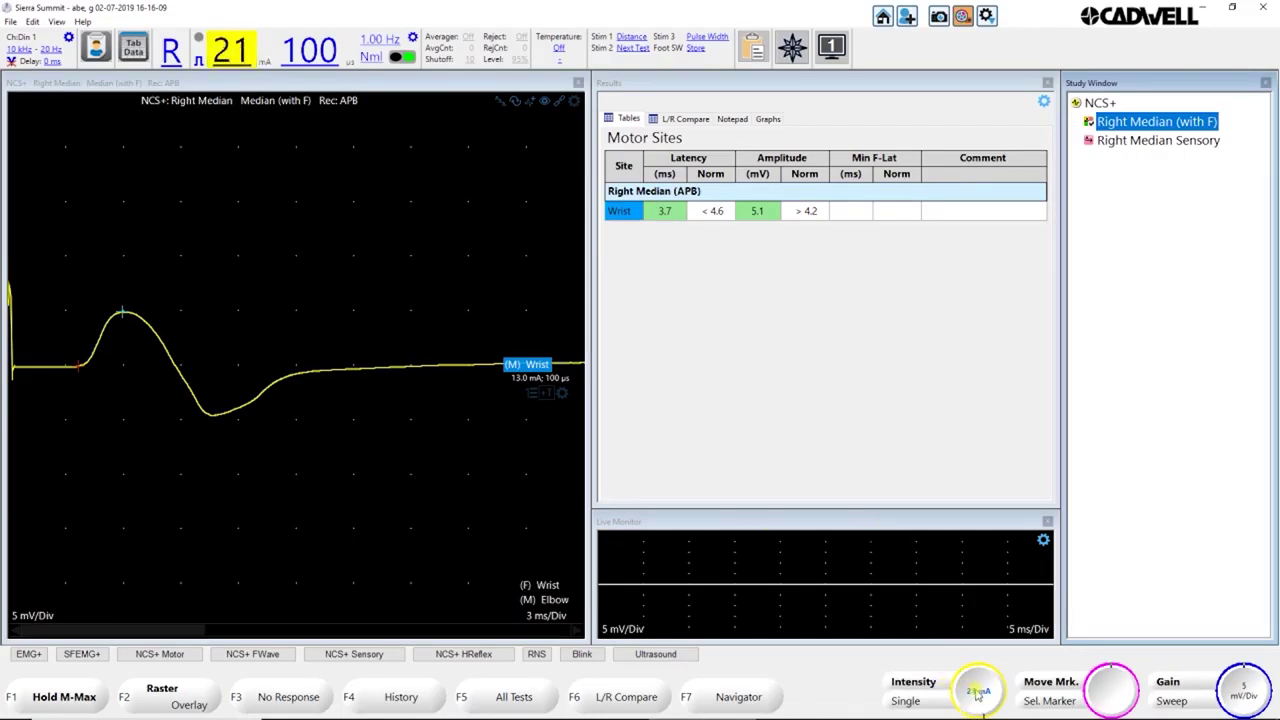
click(922, 702)
scroll(918, 702, down, 5)
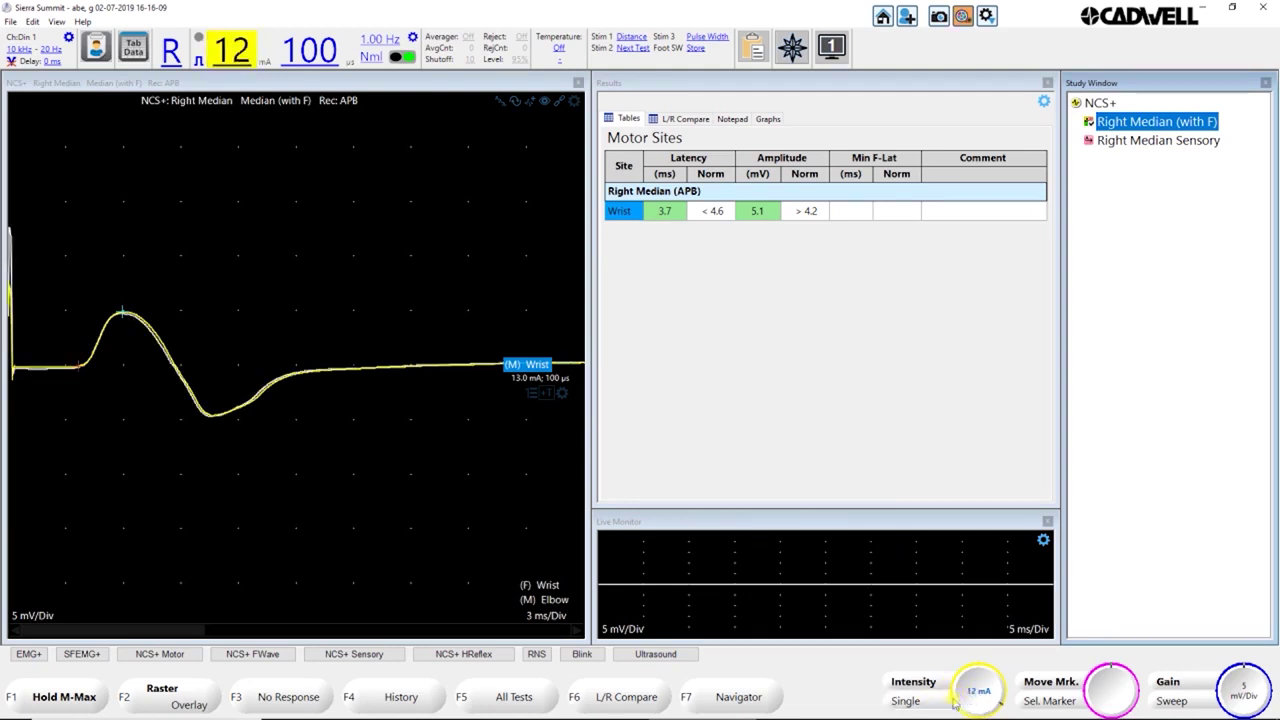
click(916, 702)
scroll(922, 703, down, 6)
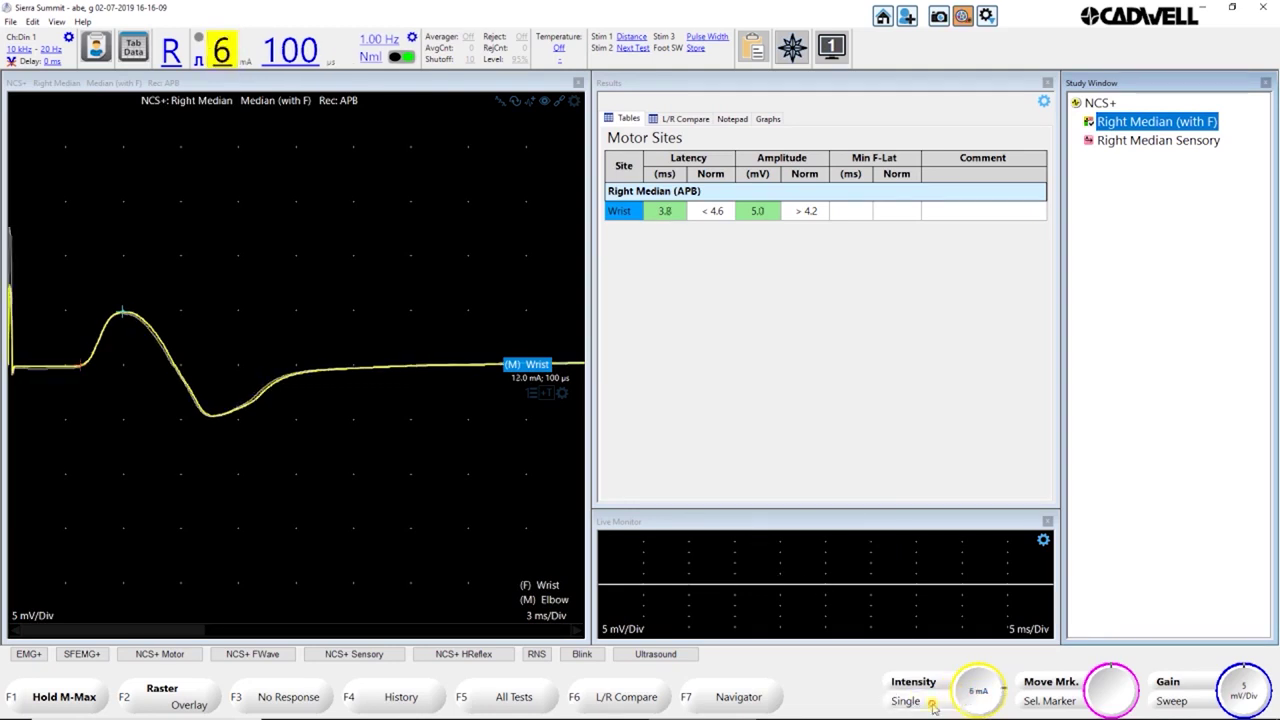
click(930, 704)
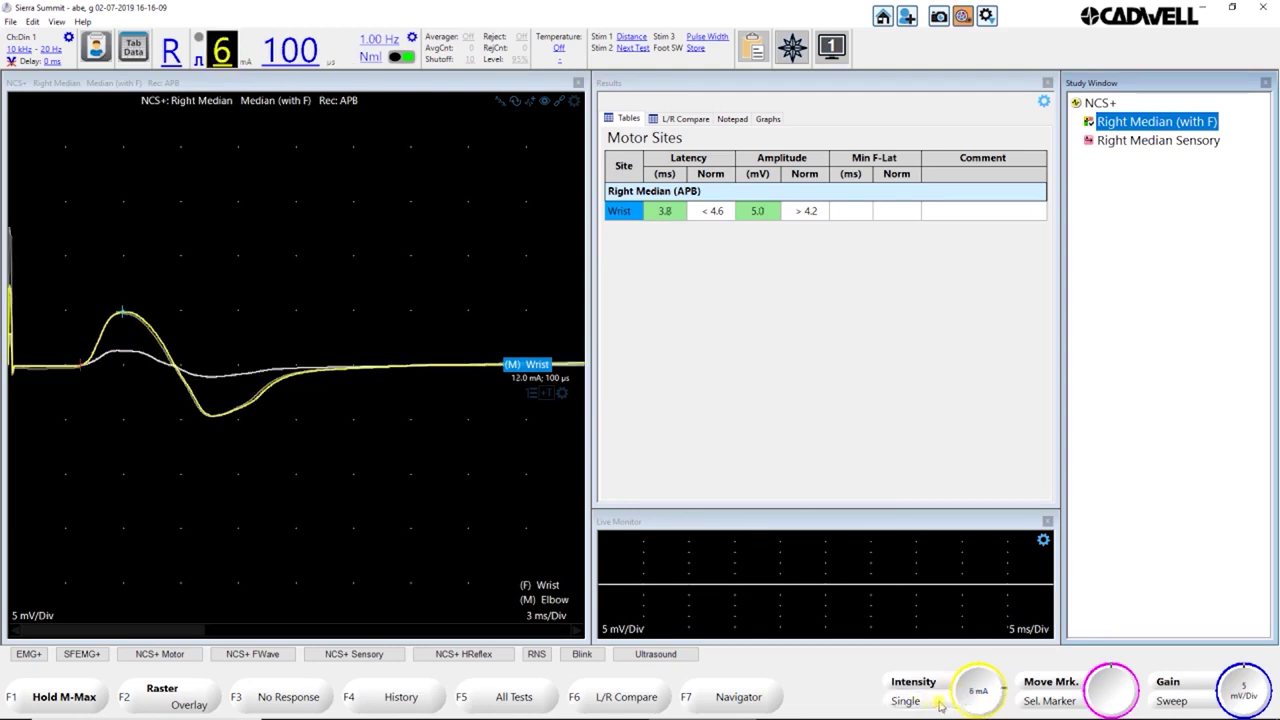
click(283, 488)
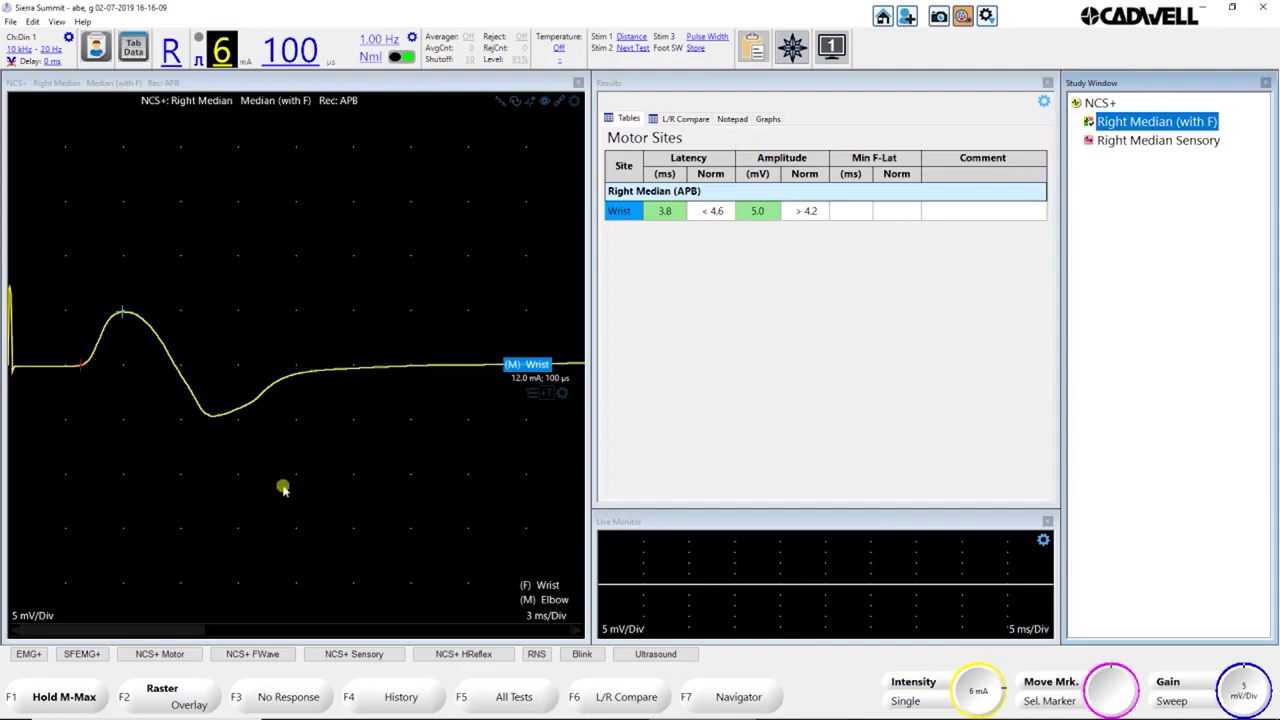
Record seven wrist F-wave traces at 12 mA and move their common F-marker to about 36.9 ms
click(546, 587)
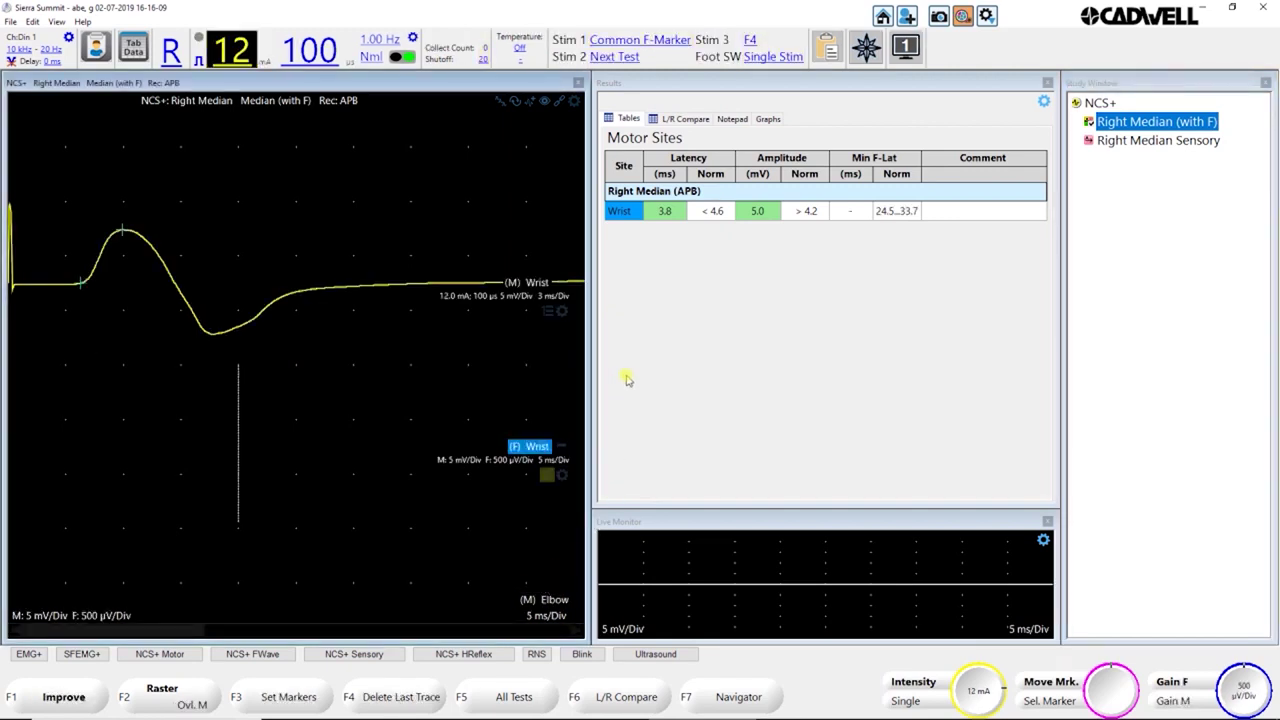
click(904, 701)
click(904, 701)
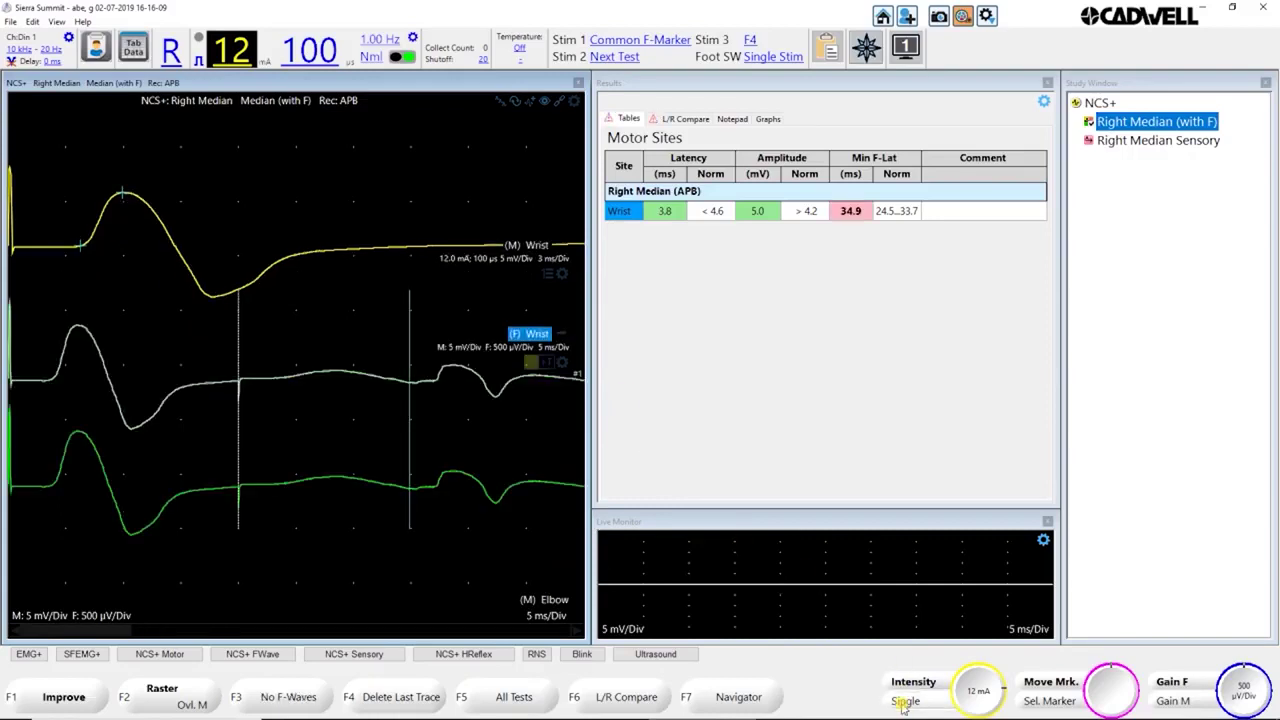
click(904, 701)
click(904, 701)
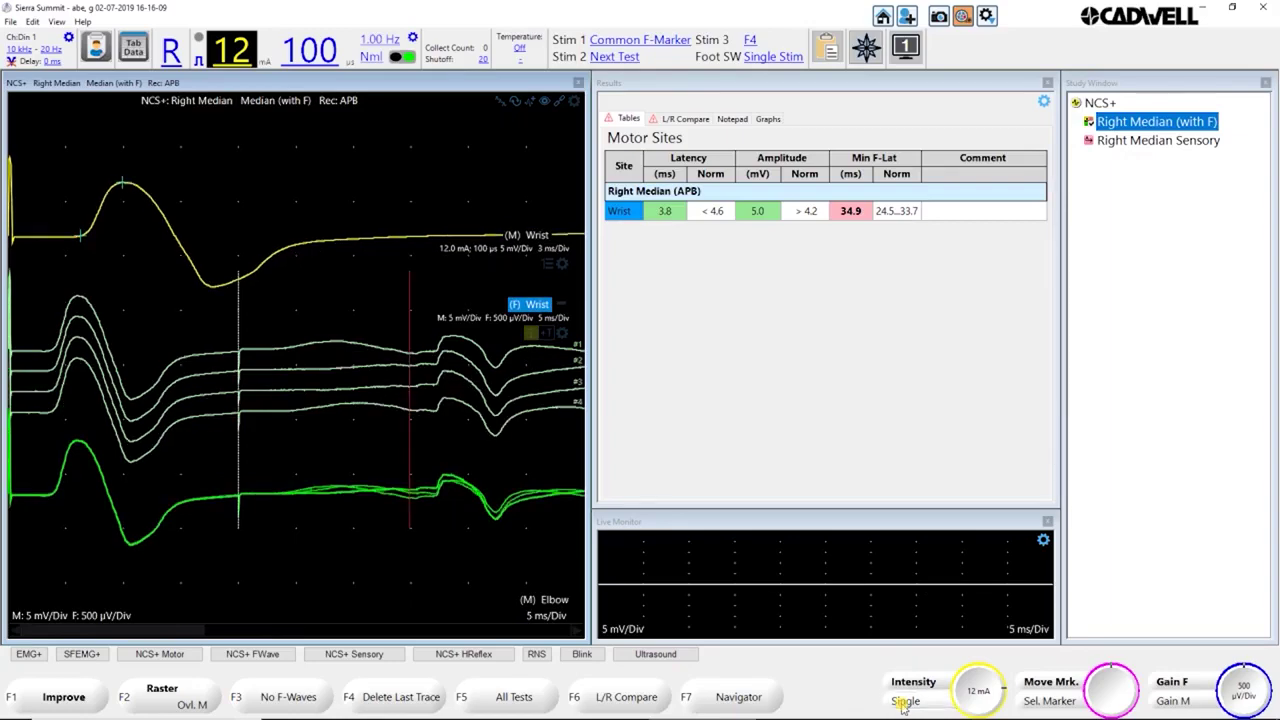
click(904, 701)
click(904, 701)
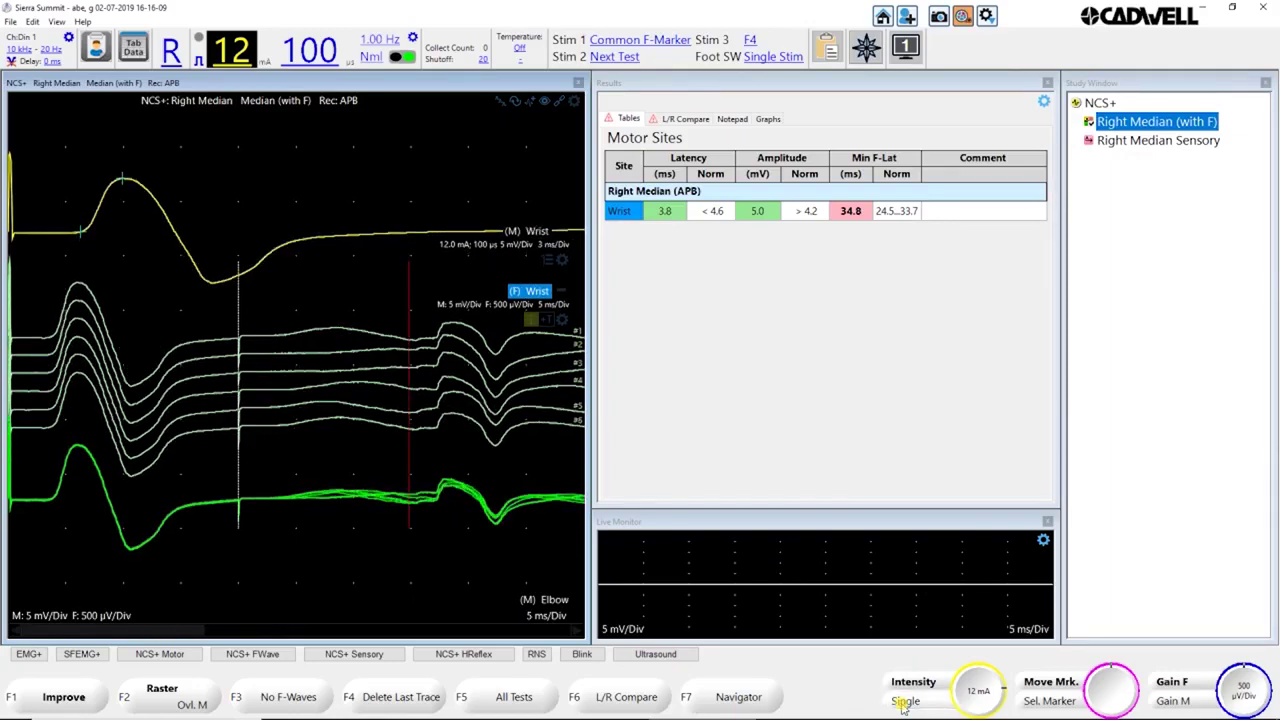
click(904, 701)
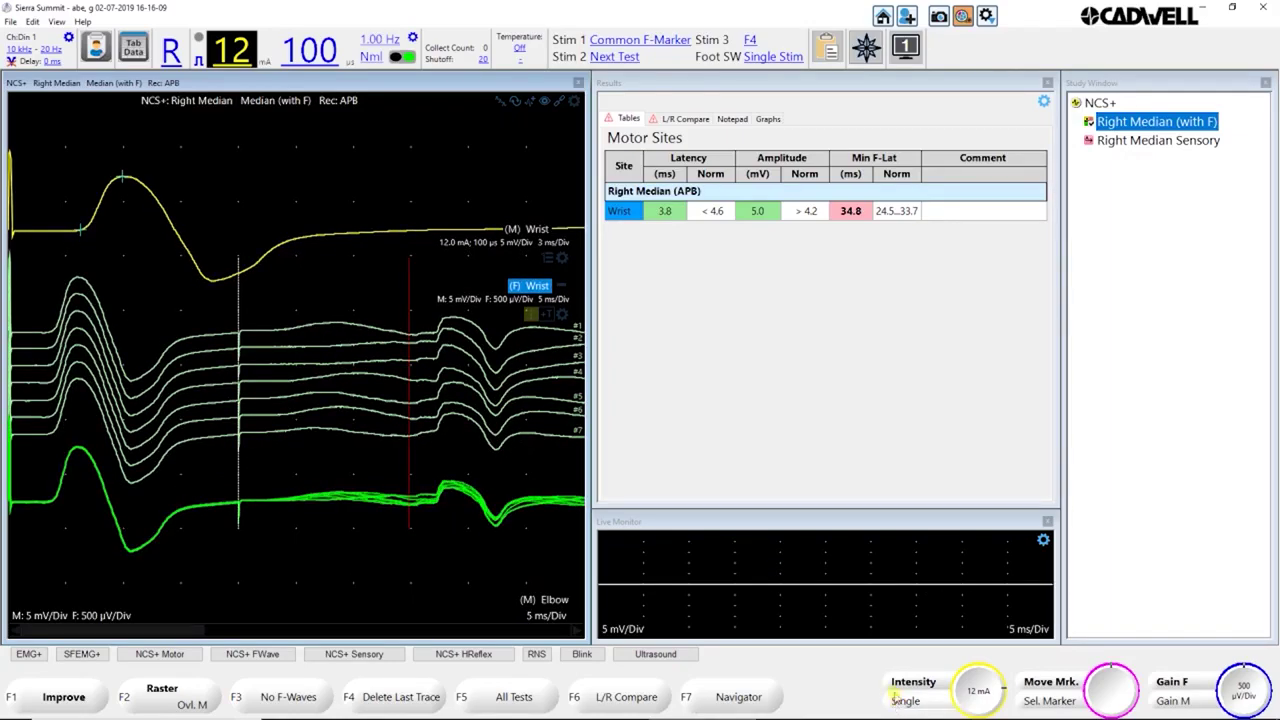
mouse_move(414, 463)
mouse_down()
mouse_move(366, 477)
mouse_move(431, 480)
mouse_move(368, 483)
mouse_move(433, 483)
mouse_up()
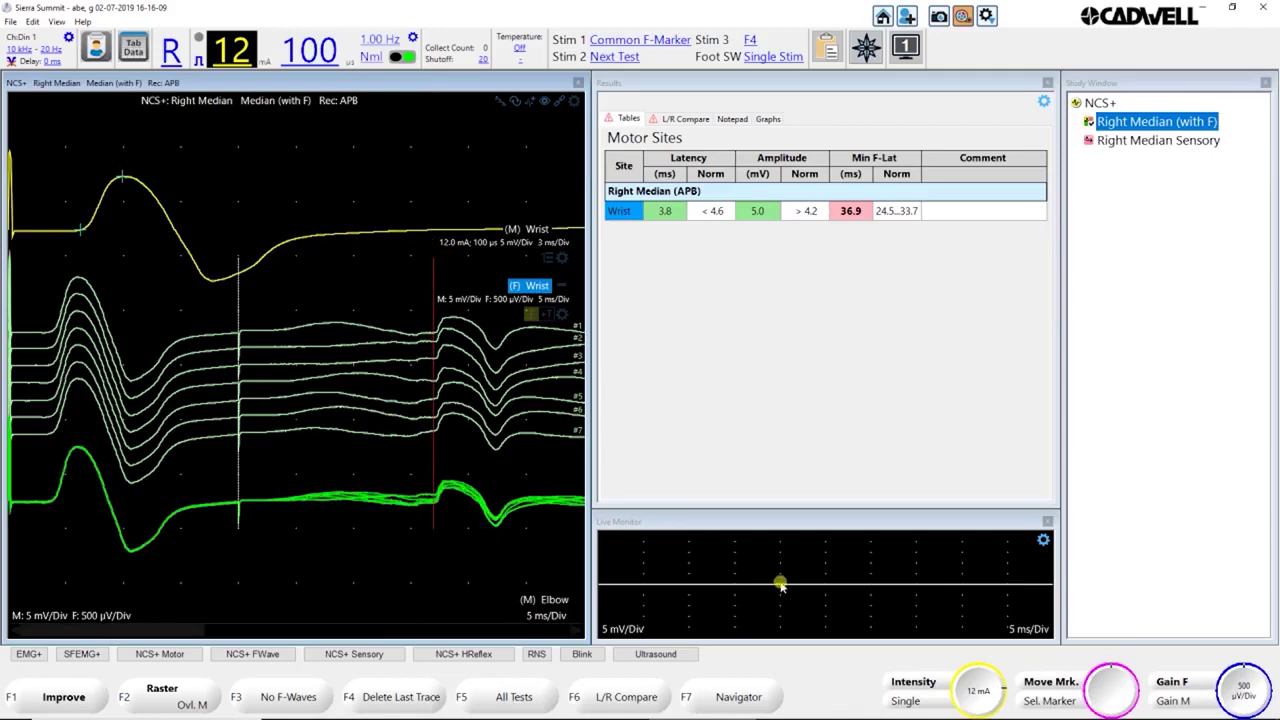
Record the elbow motor response, stimulating at increasing intensities from 12 mA through 18 and 40 mA up to 50 mA
click(548, 603)
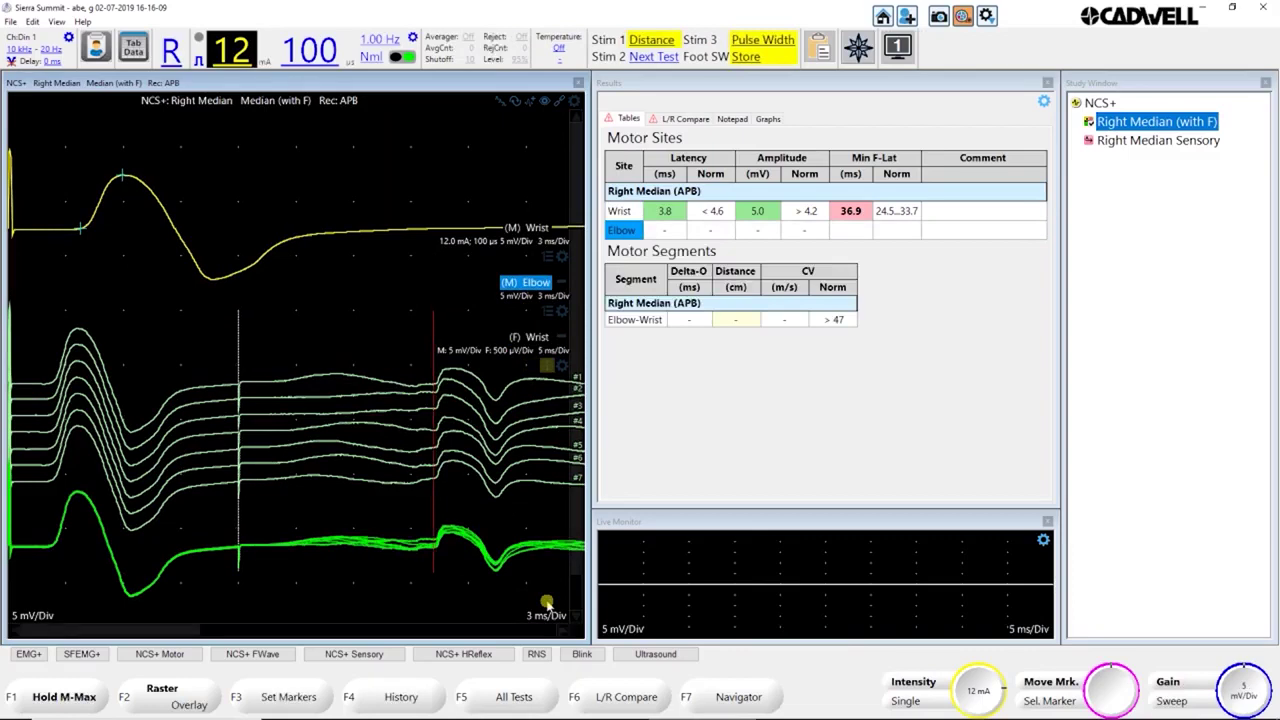
click(920, 702)
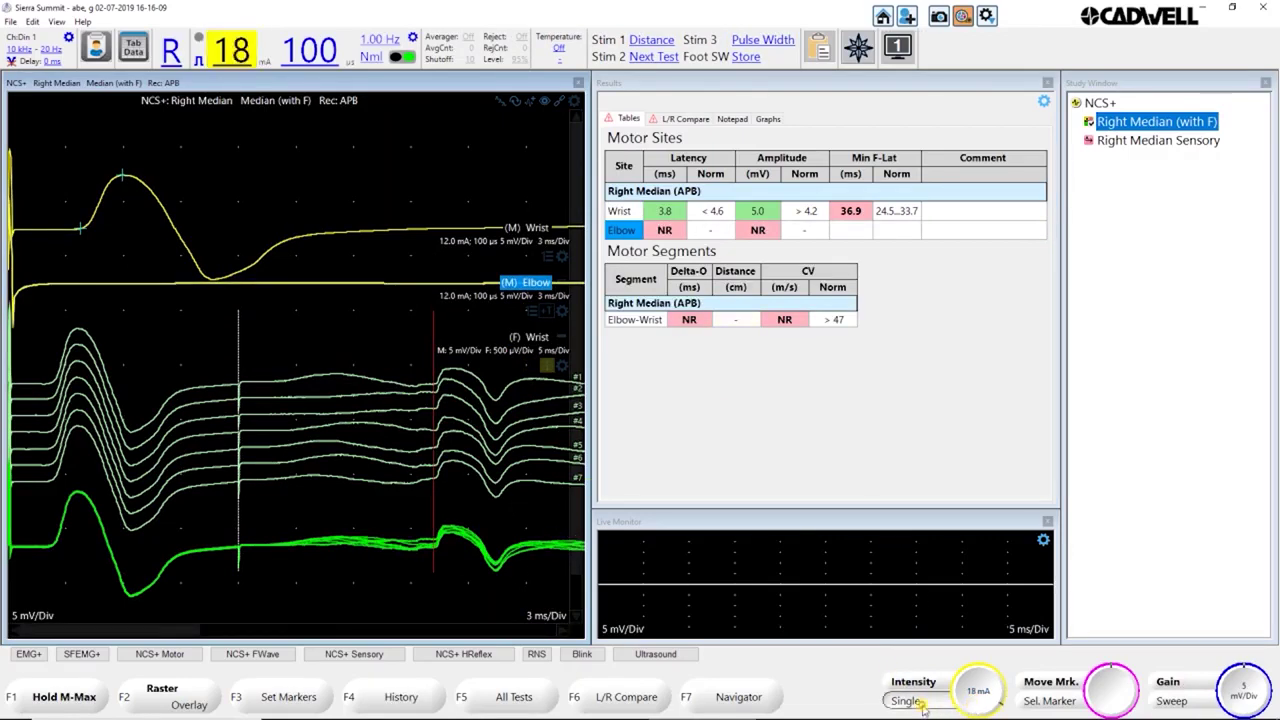
click(920, 702)
scroll(977, 700, up, 3)
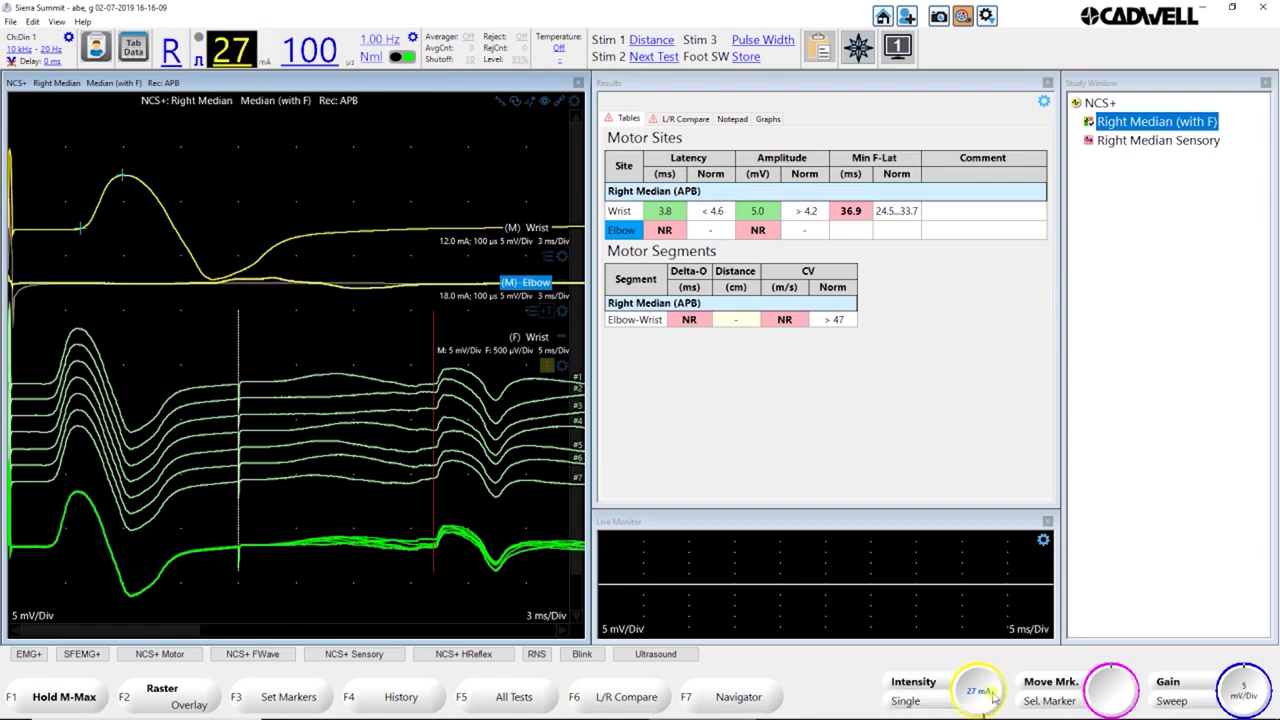
scroll(980, 695, up, 4)
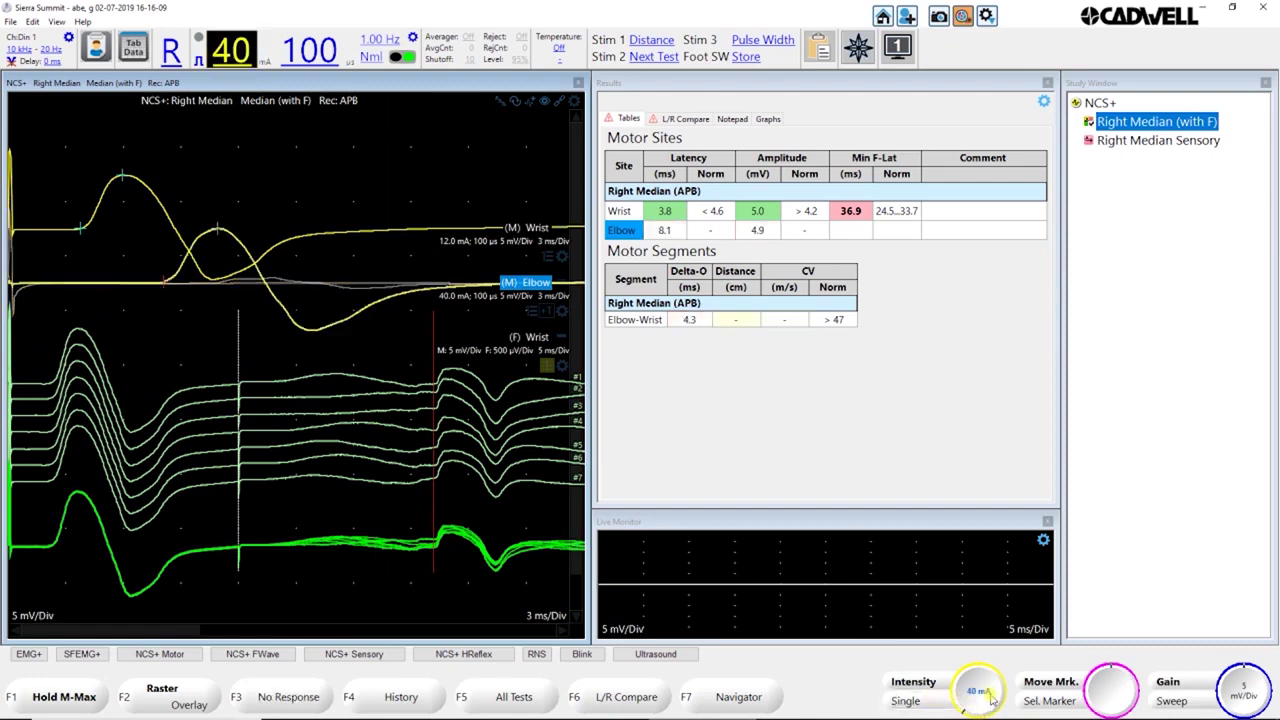
scroll(988, 698, up, 3)
click(924, 702)
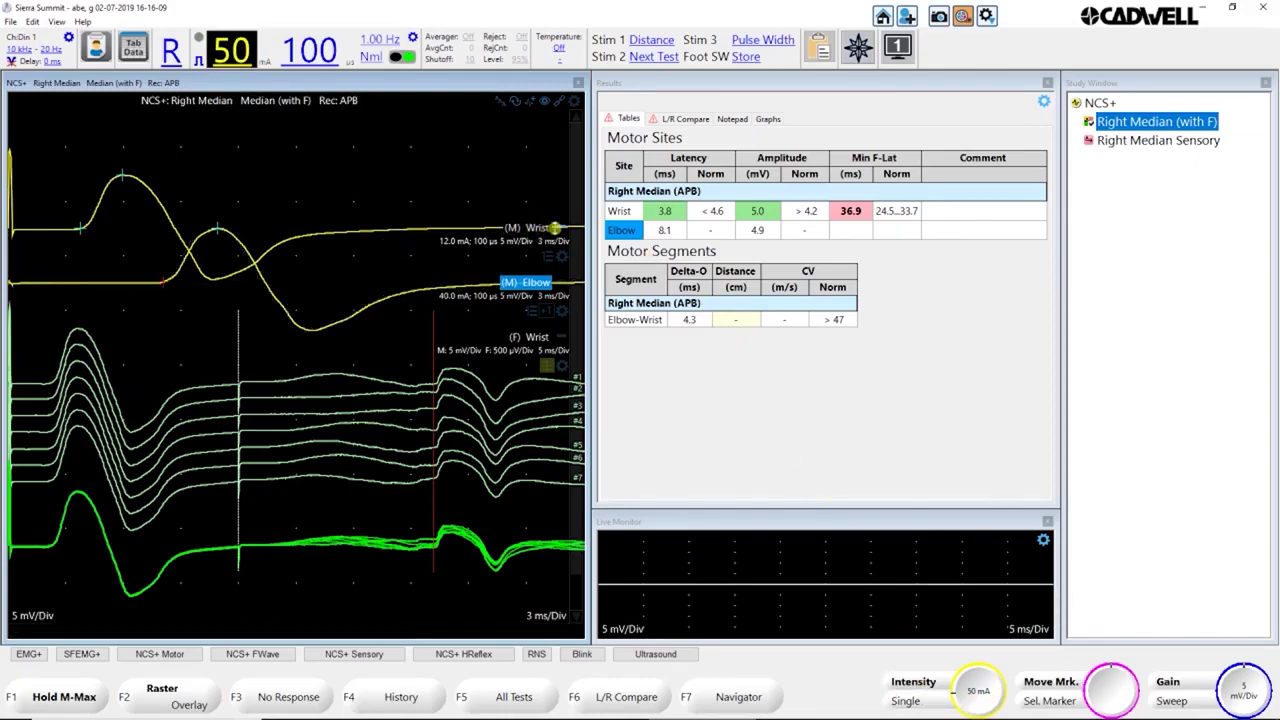
Spread the traces apart by shifting the wrist motor trace up and the F-wave and elbow traces down
drag(563, 228, 563, 160)
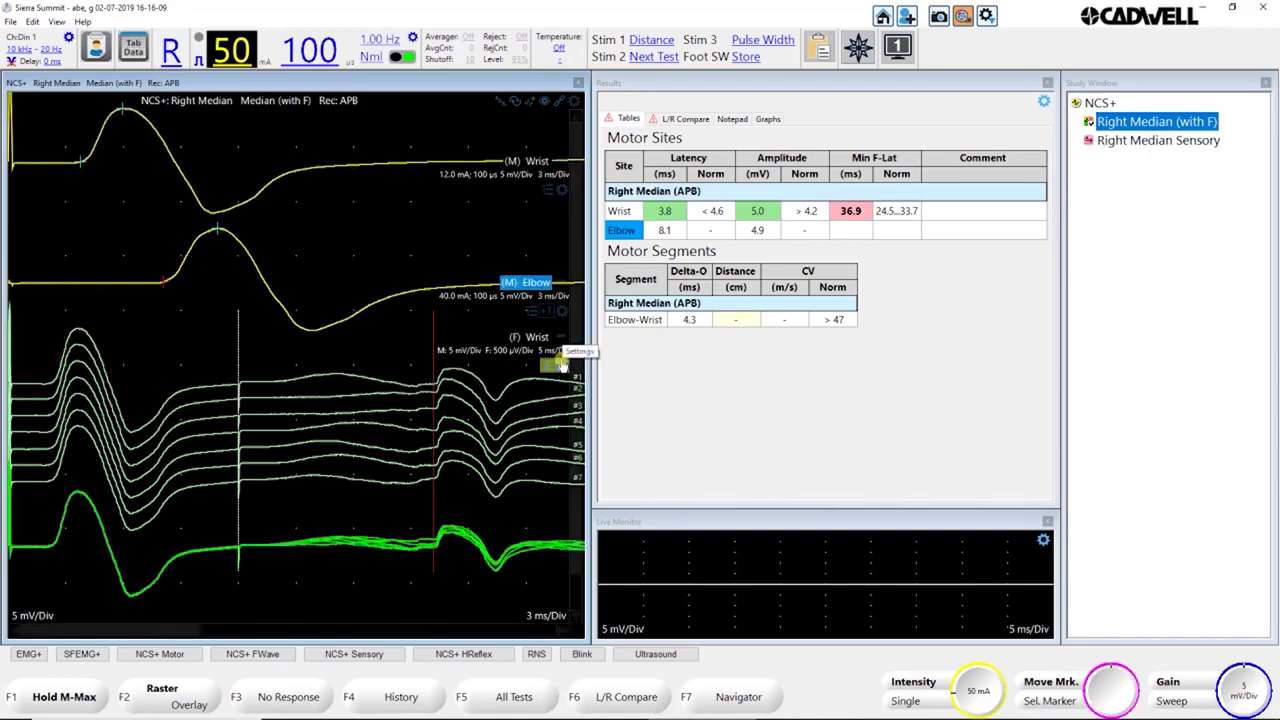
drag(557, 338, 557, 362)
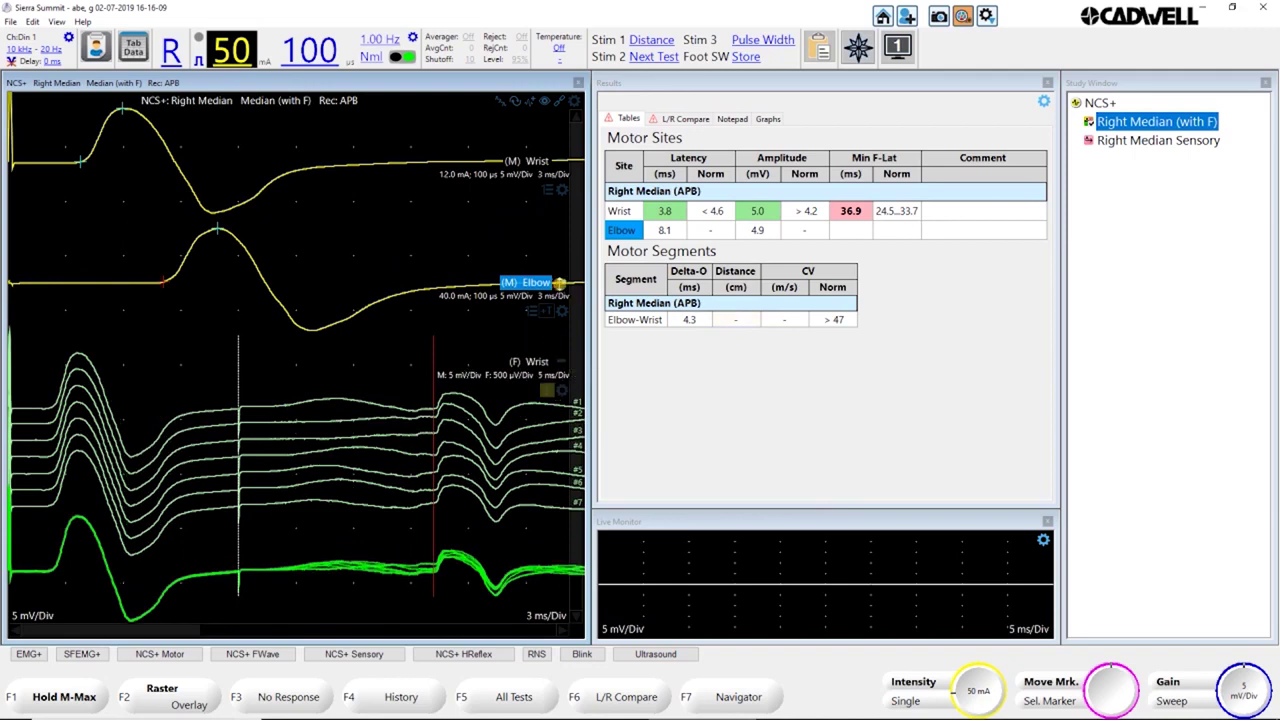
drag(560, 284, 559, 300)
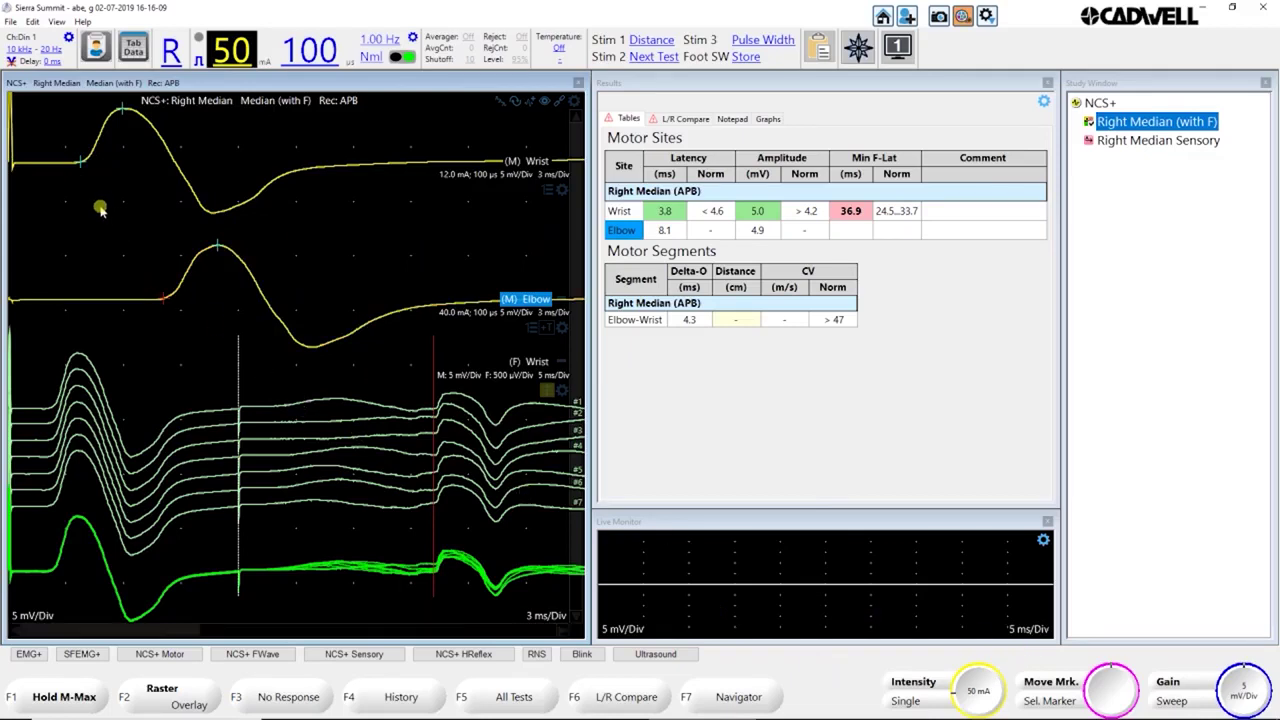
Move the wrist motor trace's onset marker to 3.6 ms and select F-wave trace #2
click(80, 172)
mouse_move(80, 172)
mouse_down()
mouse_move(43, 200)
mouse_move(98, 215)
mouse_move(78, 230)
mouse_move(77, 180)
mouse_up()
click(349, 422)
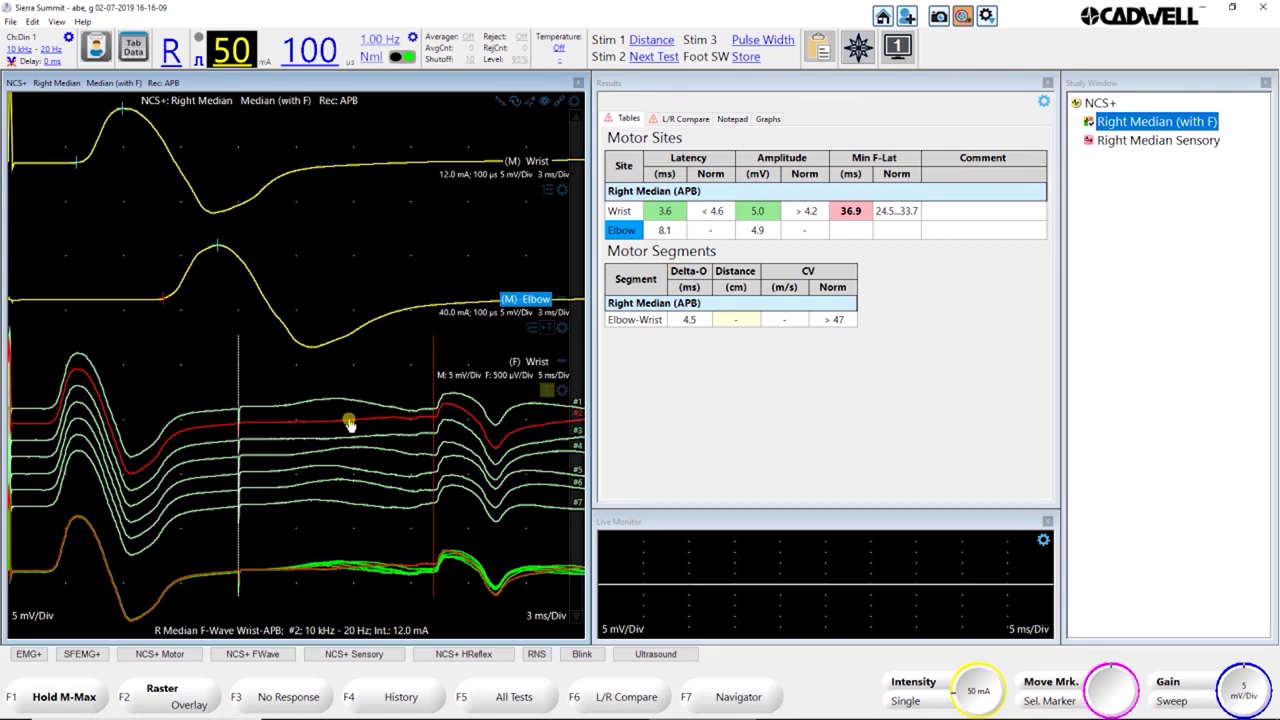
Set the Elbow-Wrist distance of the right median motor segment to 22 cm
text(22)
key(Return)
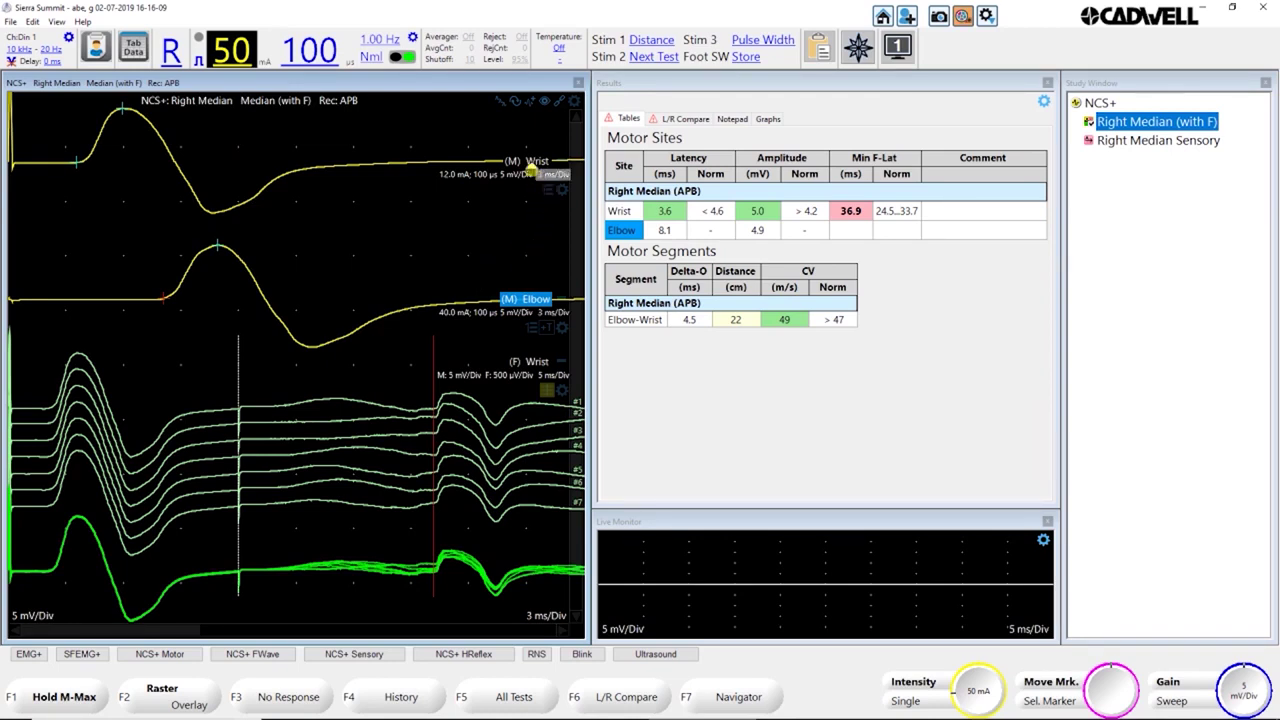
Select the wrist motor site and record several more single-stimulus responses at 50 mA
click(540, 163)
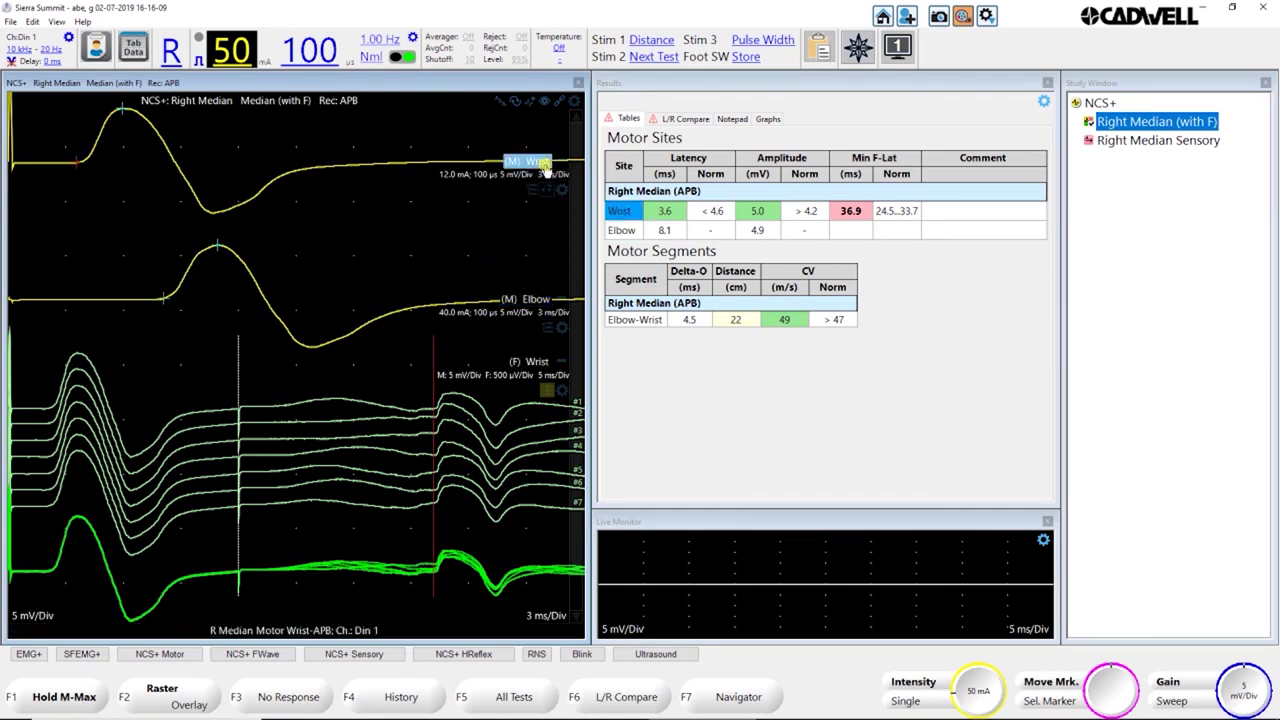
click(924, 702)
click(924, 702)
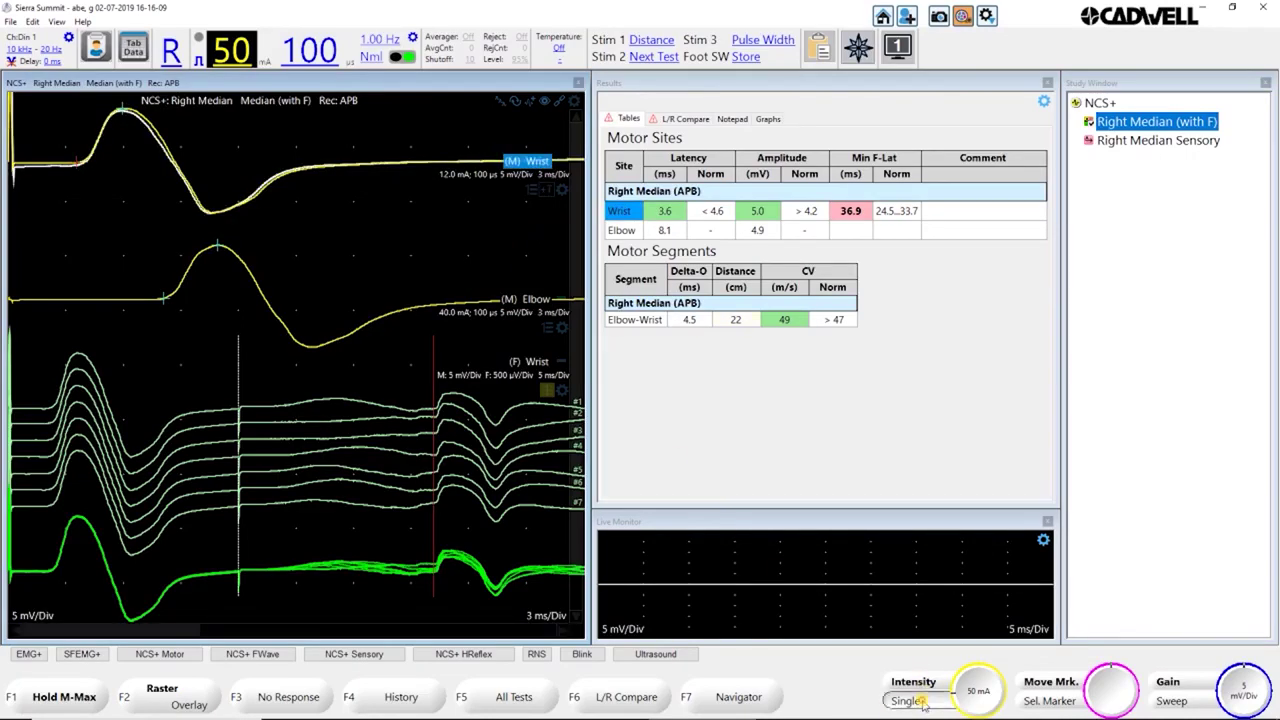
click(924, 702)
click(924, 702)
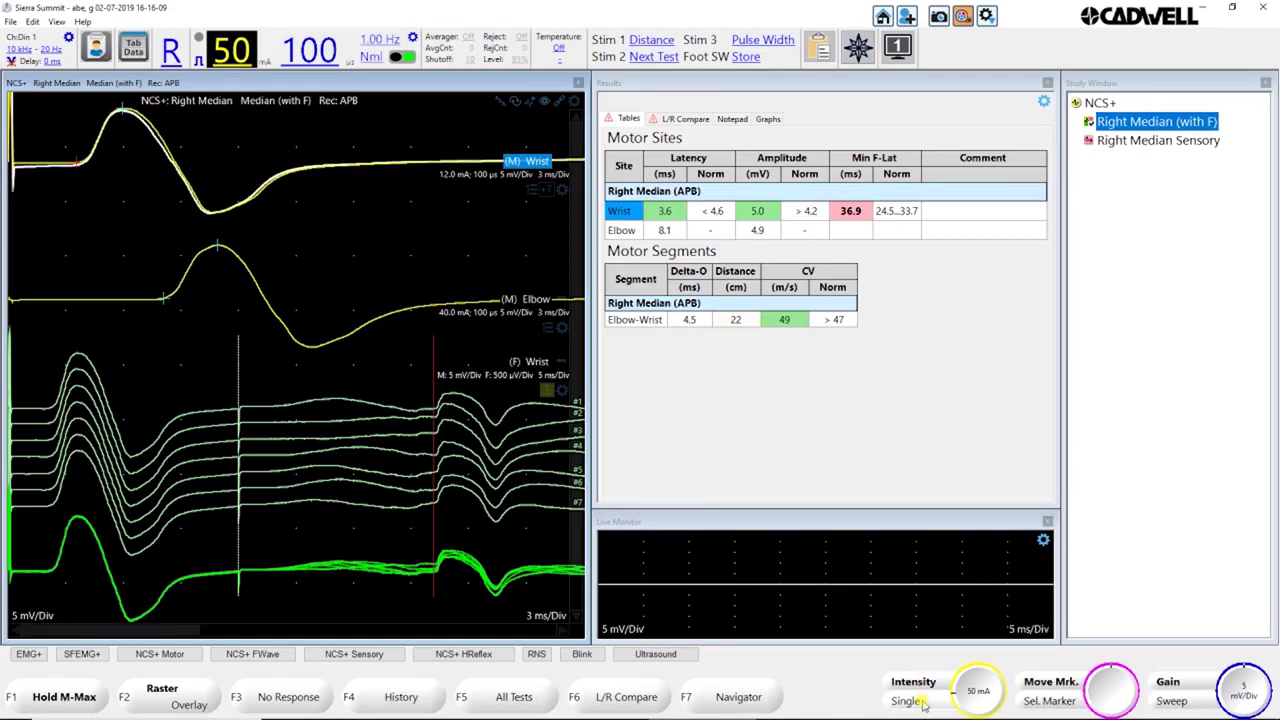
click(925, 703)
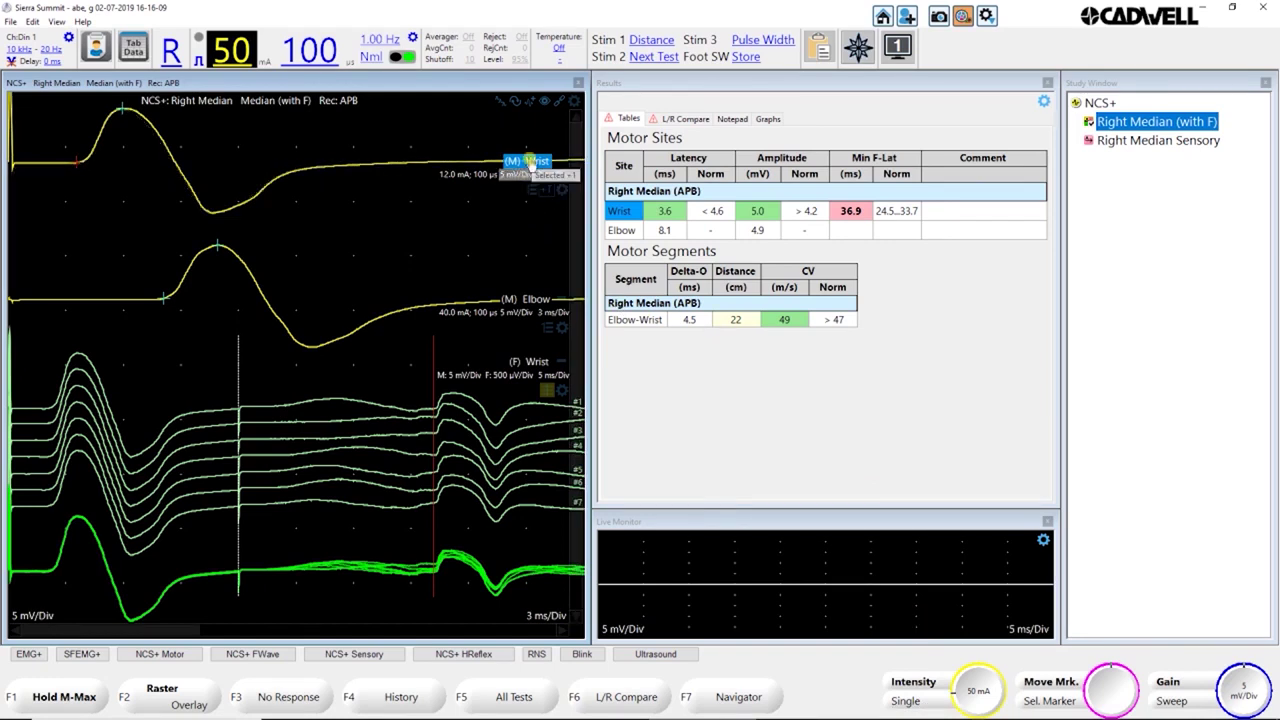
Restore stored trace 14 from the wrist motor site's history as its displayed response and close the history
click(398, 706)
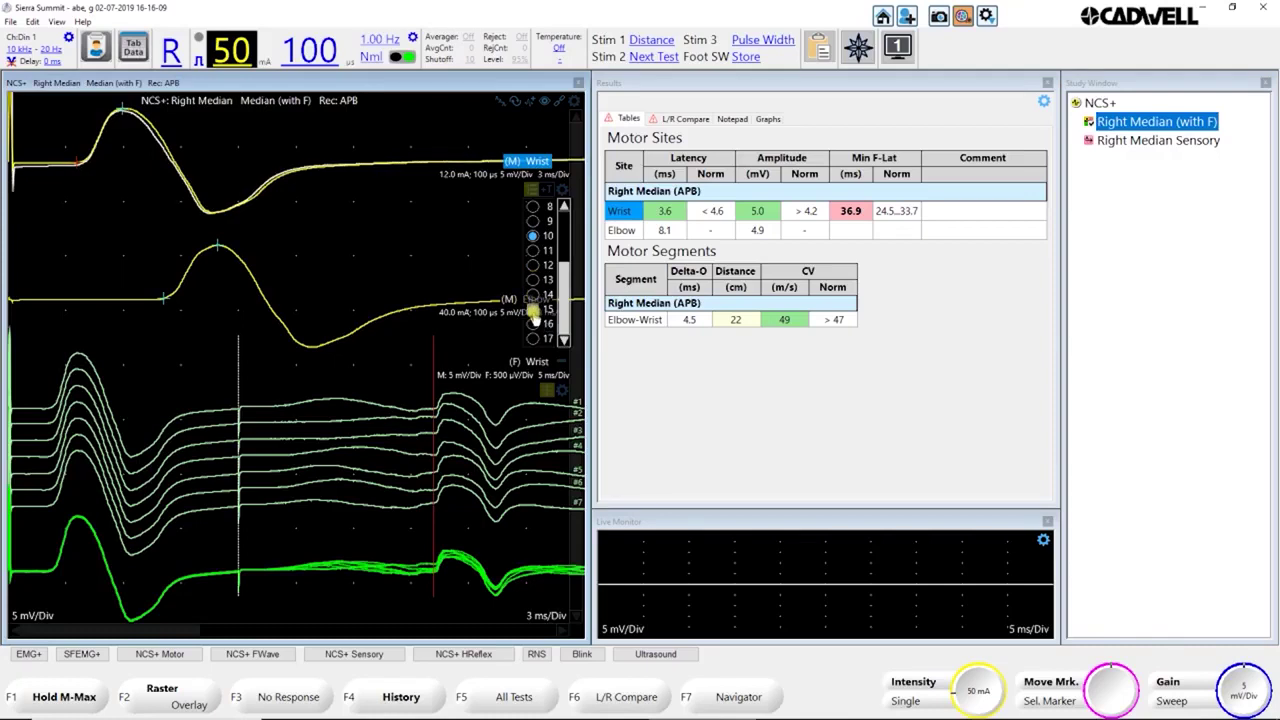
click(533, 252)
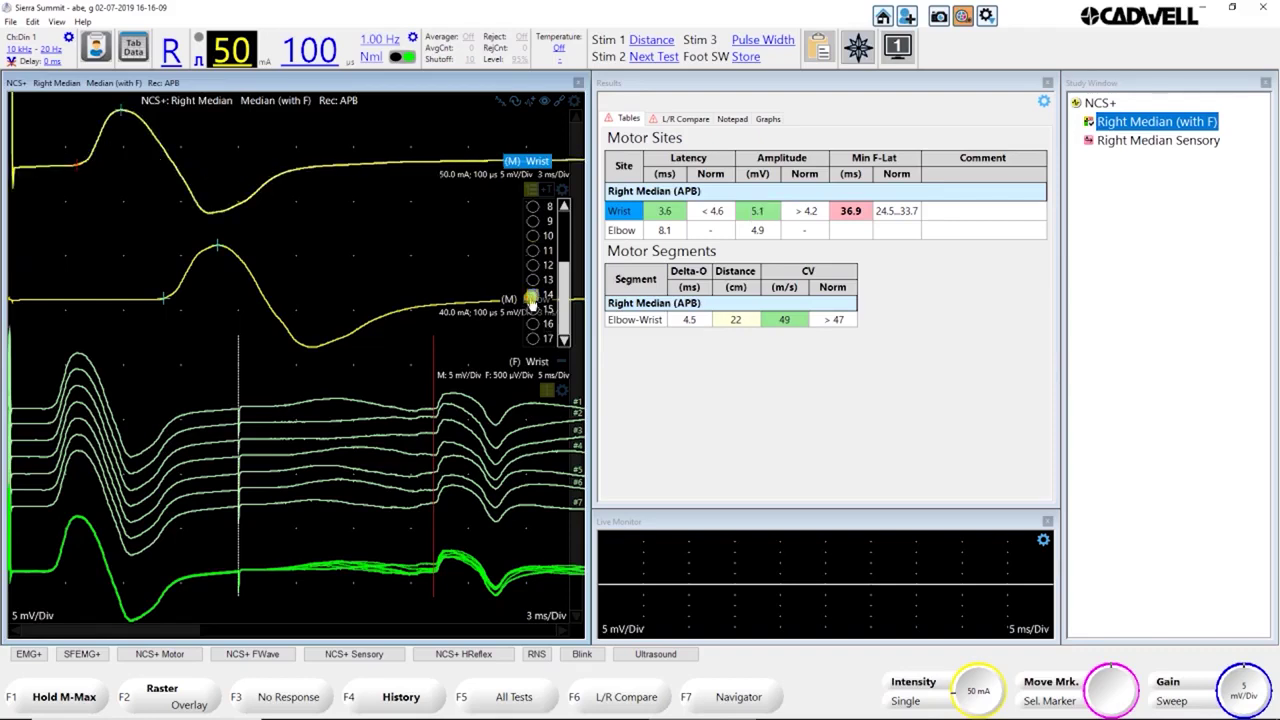
click(533, 295)
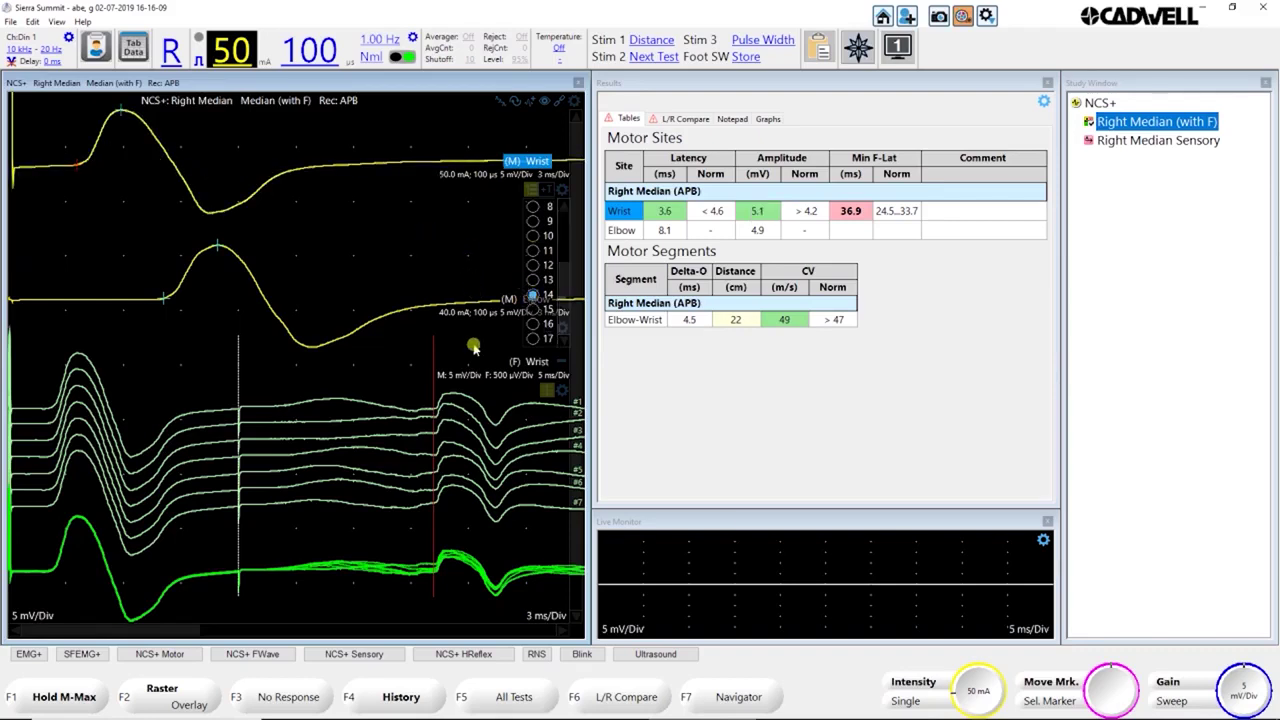
click(403, 700)
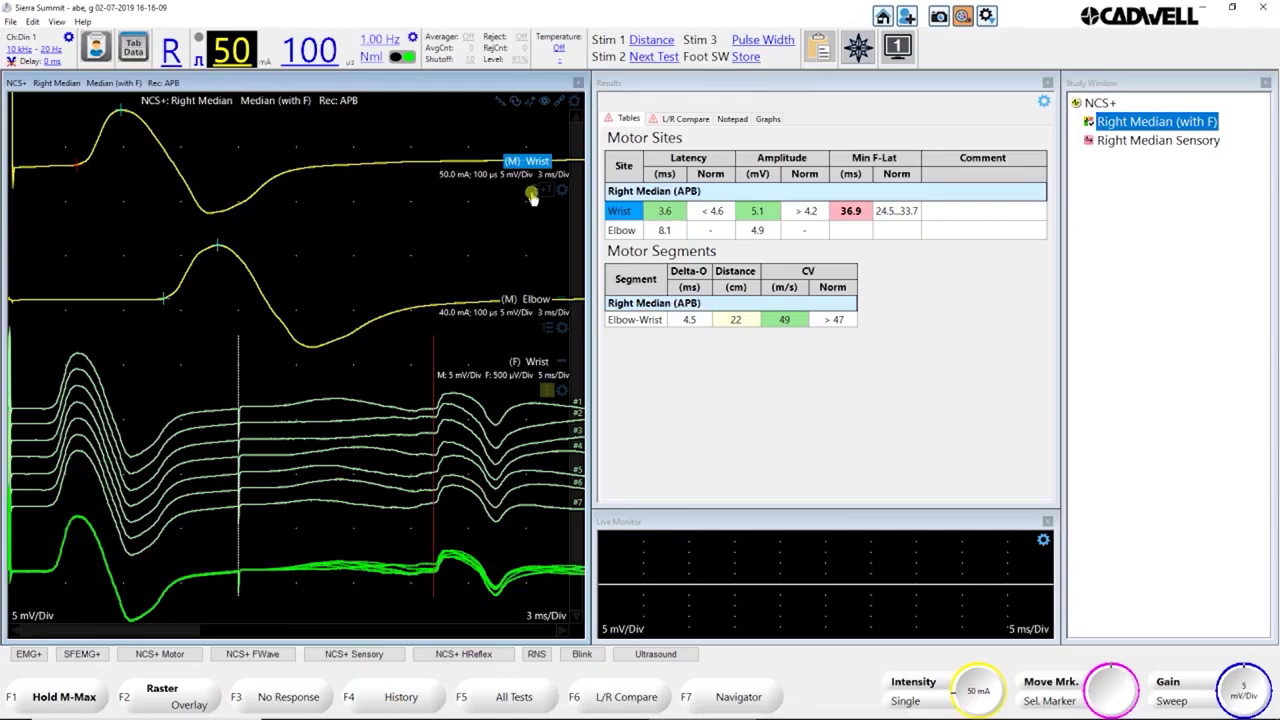
Add a second trial to the wrist motor site and record a low-intensity response at 5 mA
click(530, 162)
click(544, 191)
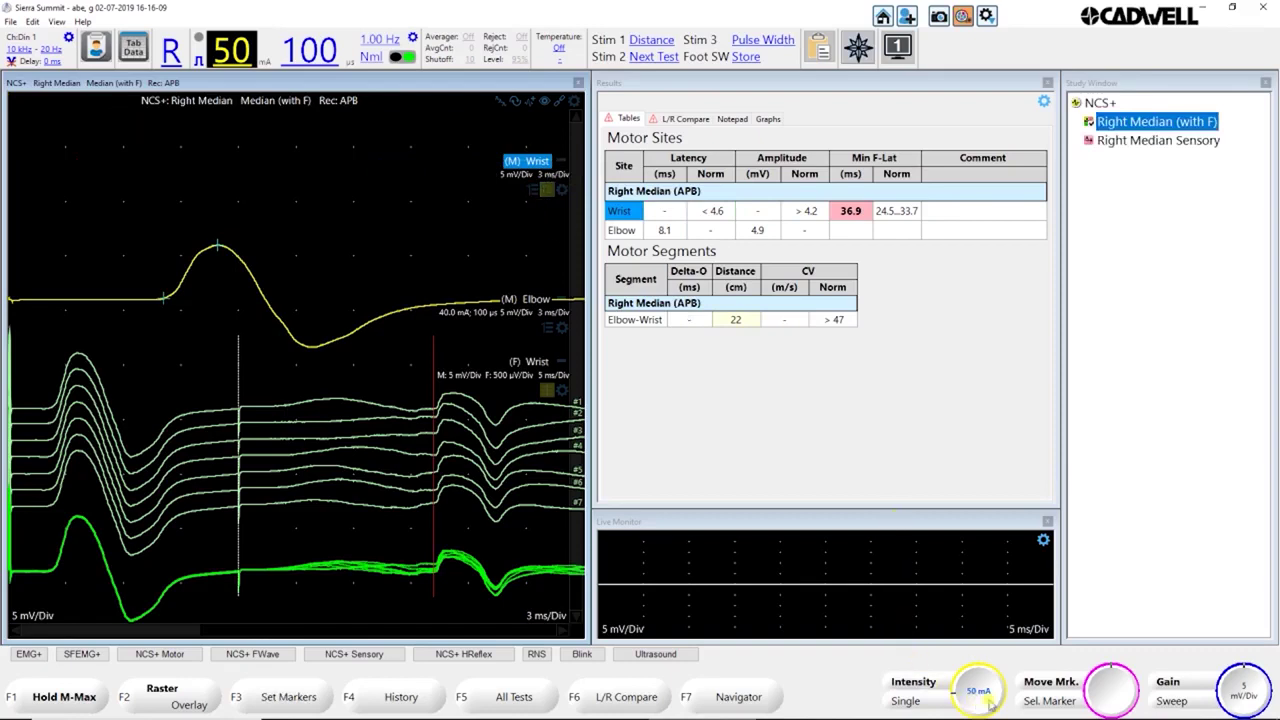
scroll(993, 703, down, 5)
scroll(993, 703, down, 5)
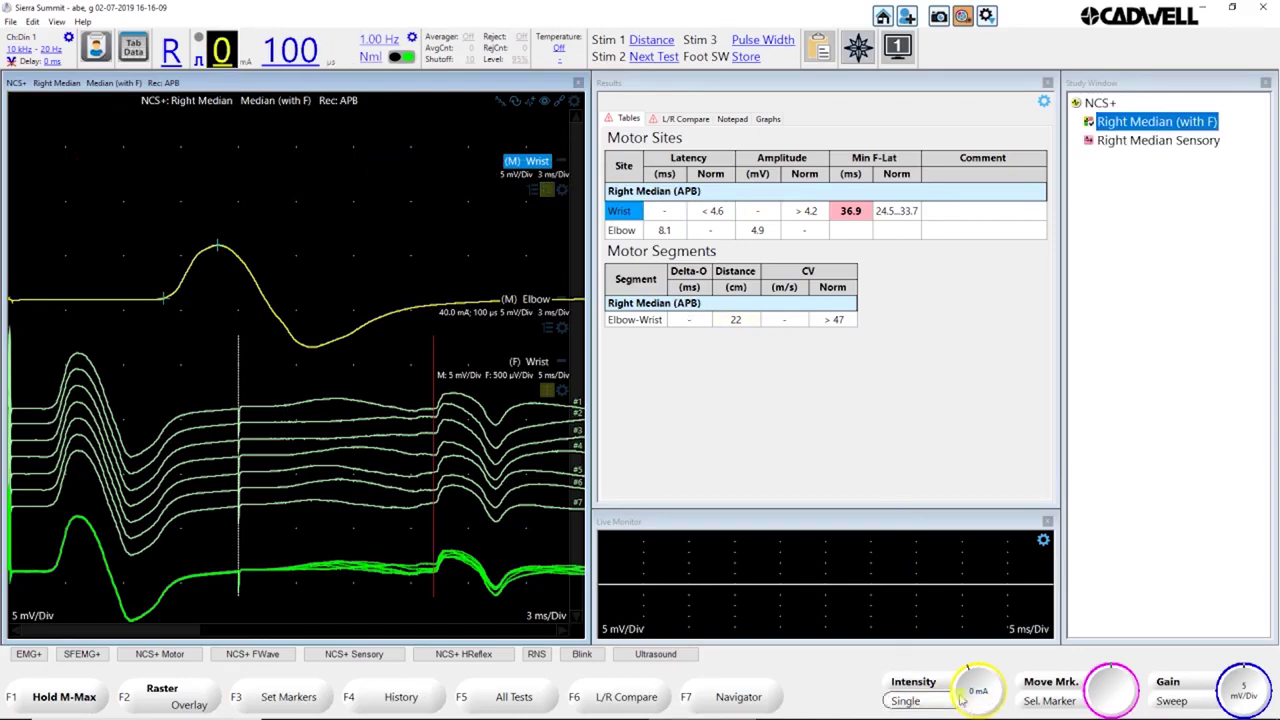
scroll(979, 693, up, 5)
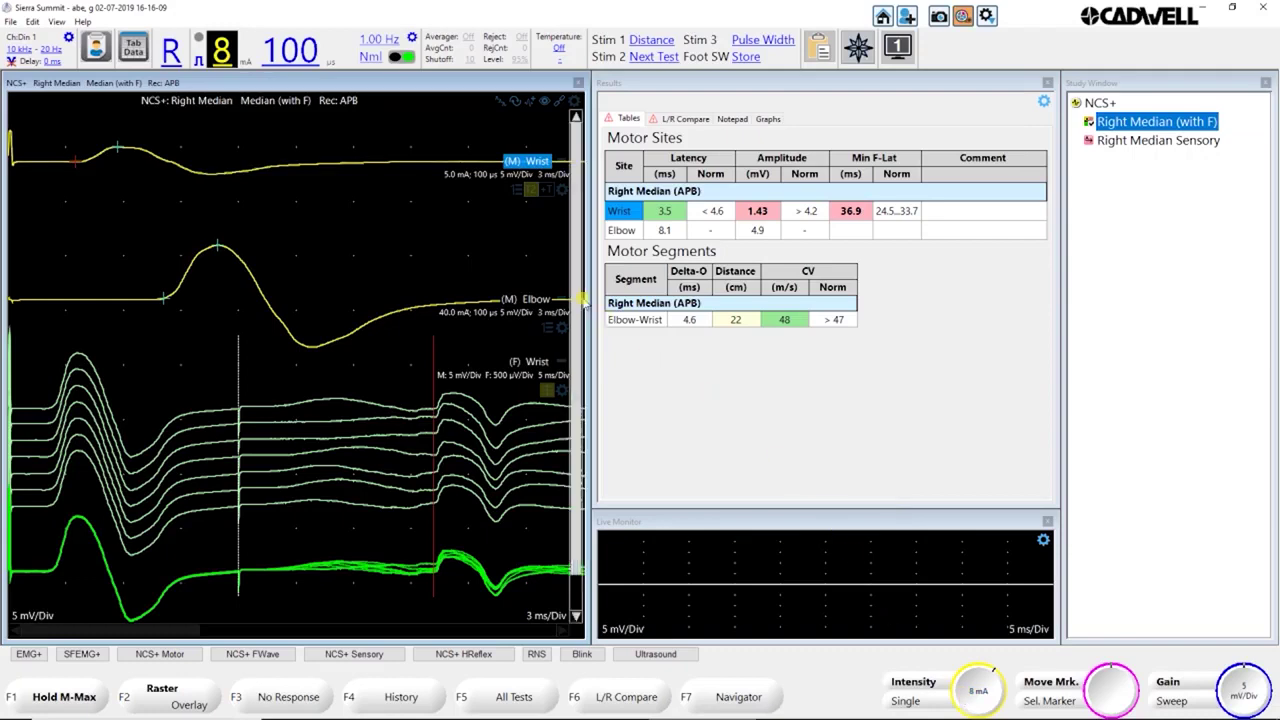
Compare the two wrist motor trials and choose T1 as the response used for the results
click(531, 195)
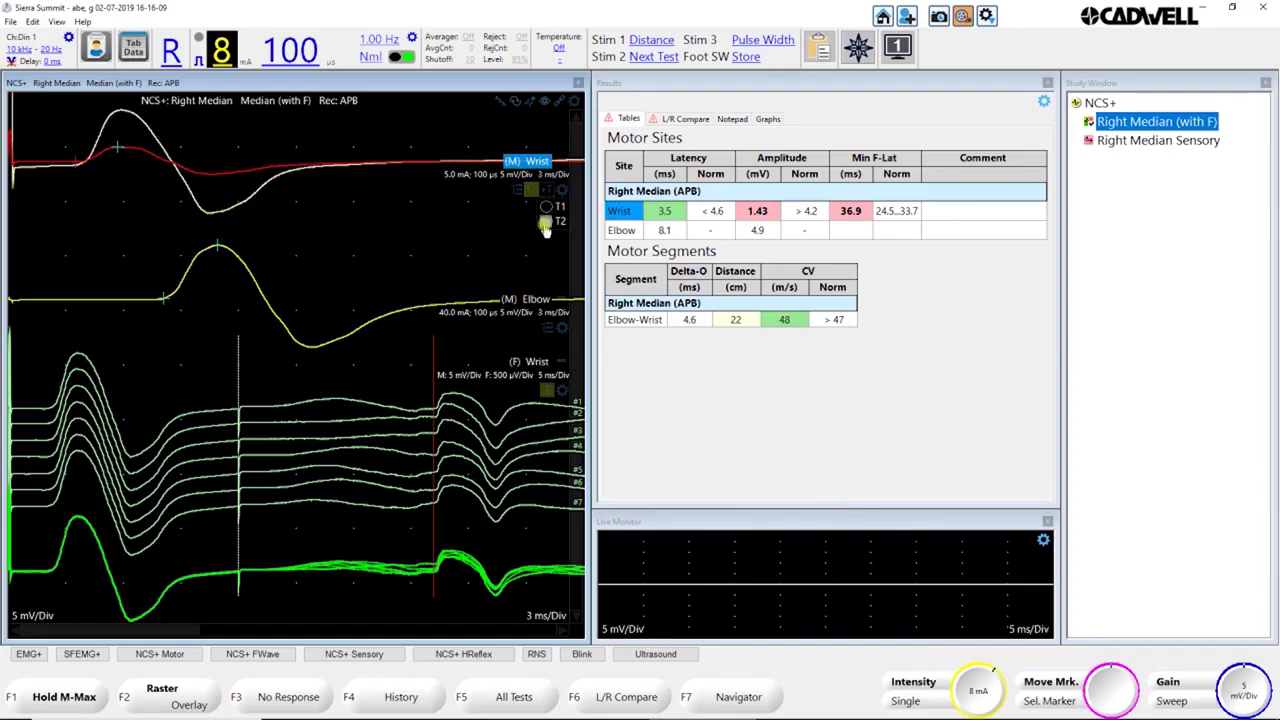
click(545, 212)
click(545, 210)
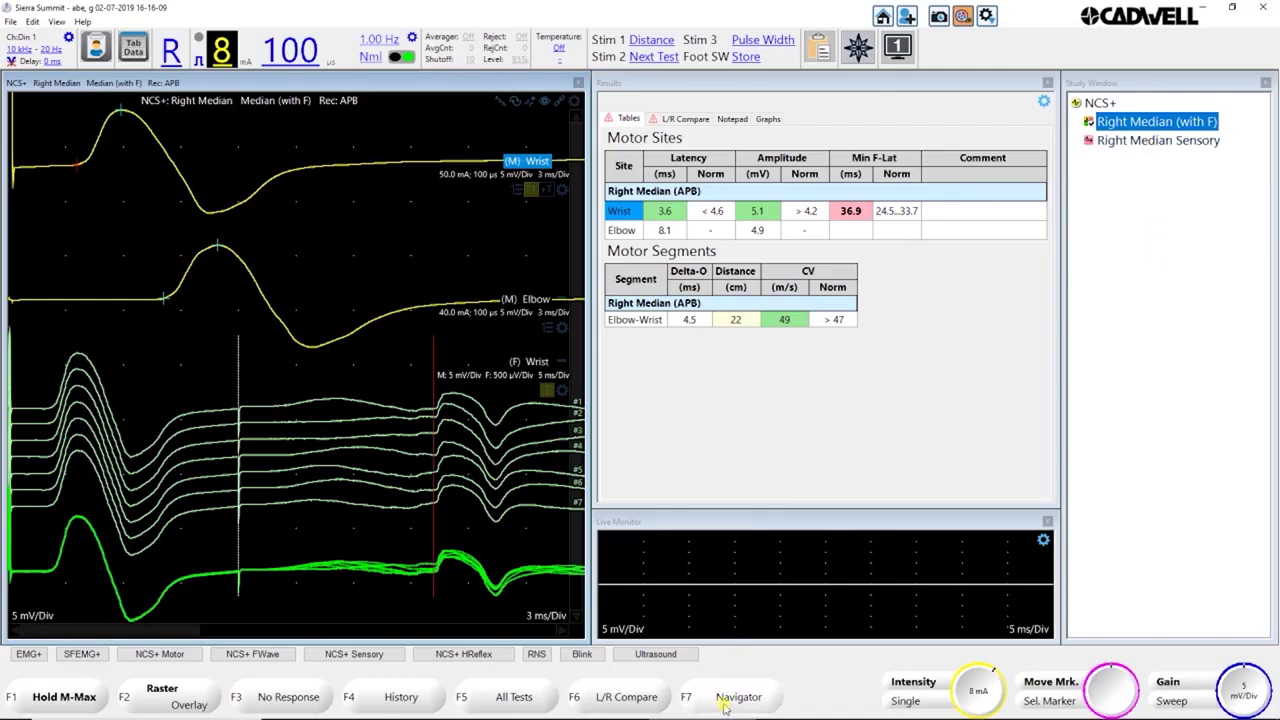
Open the Right Median Sensory test and reveal its hidden stimulation sites, then hide them again
click(1168, 141)
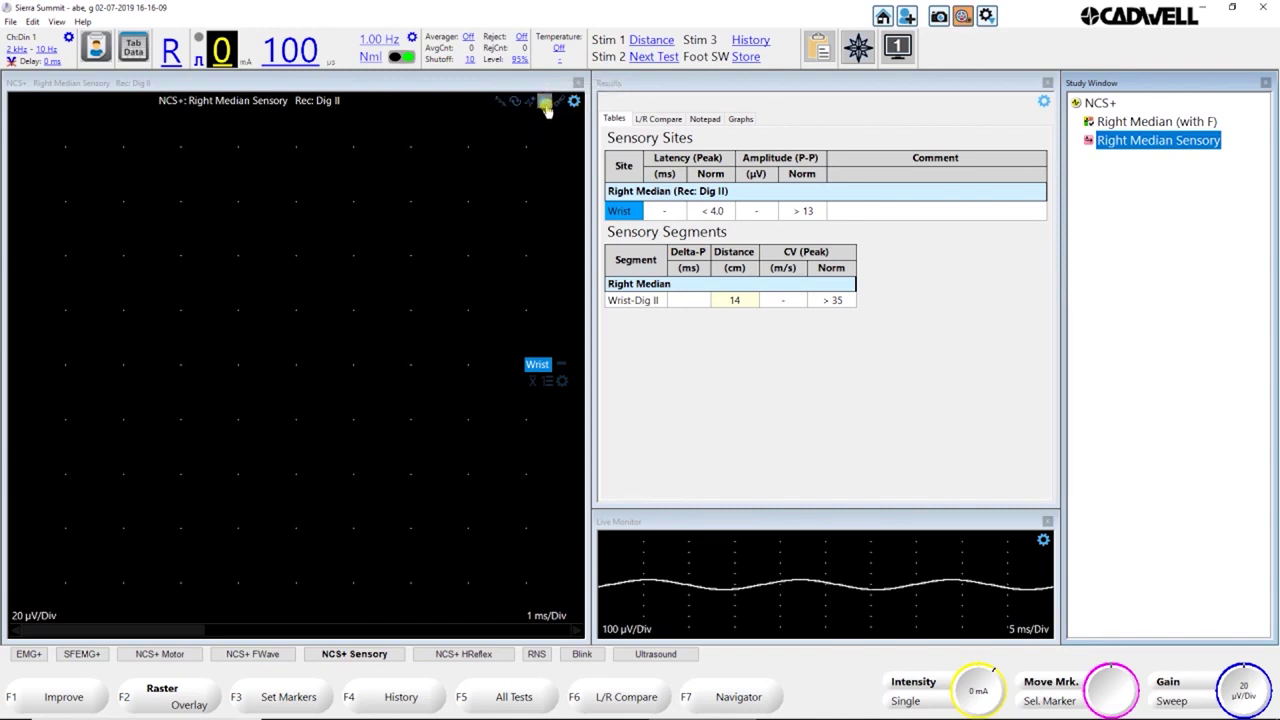
click(545, 105)
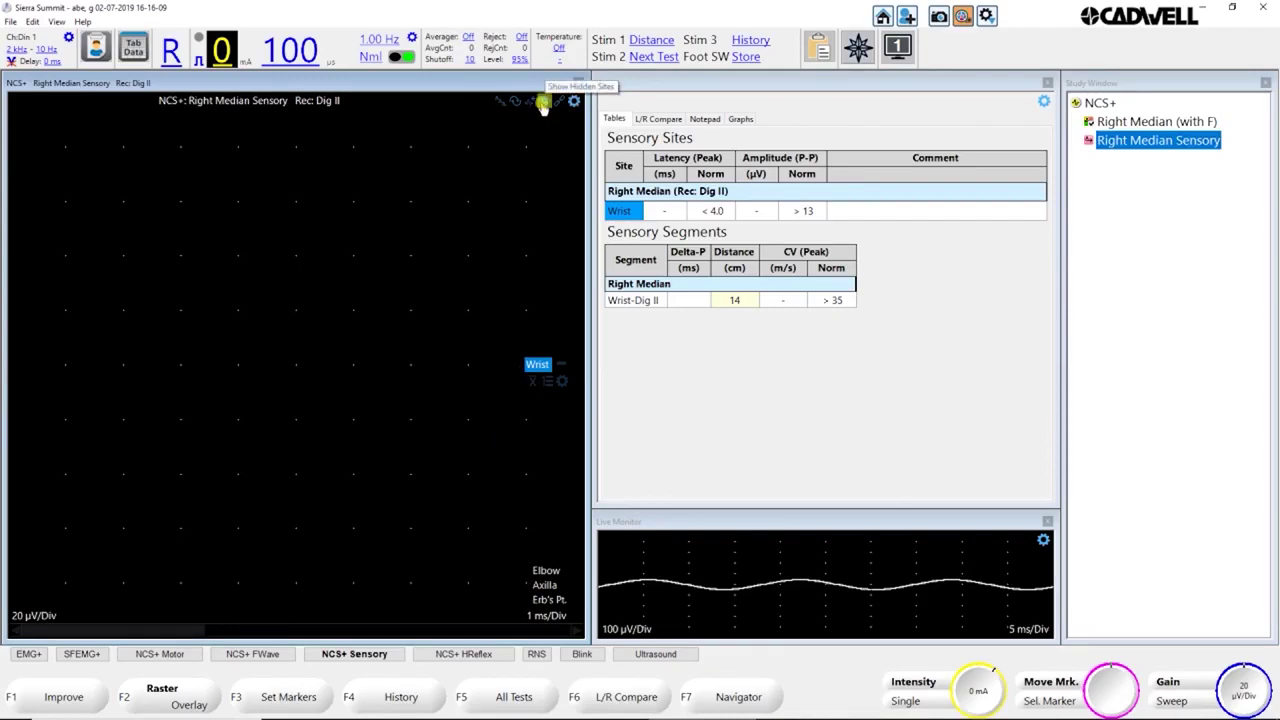
click(541, 104)
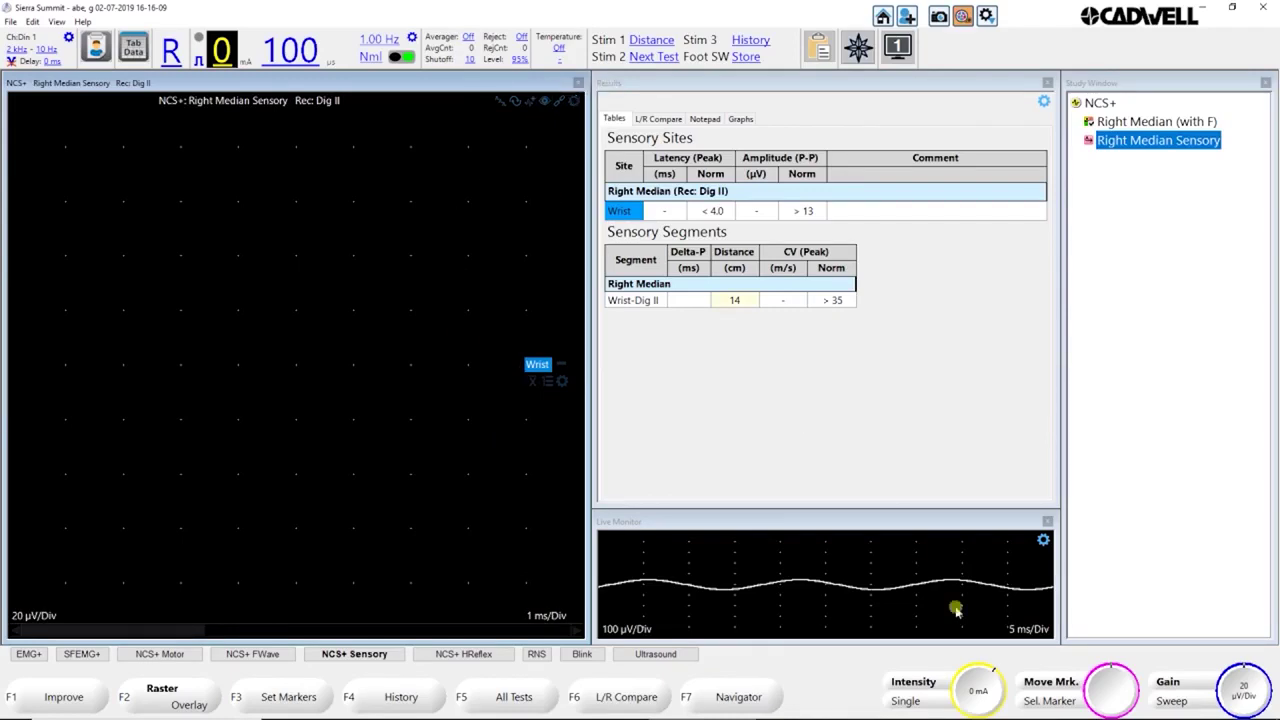
Record seven single-stimulus right median sensory responses at the wrist with the intensity at 0 mA
click(905, 701)
click(905, 701)
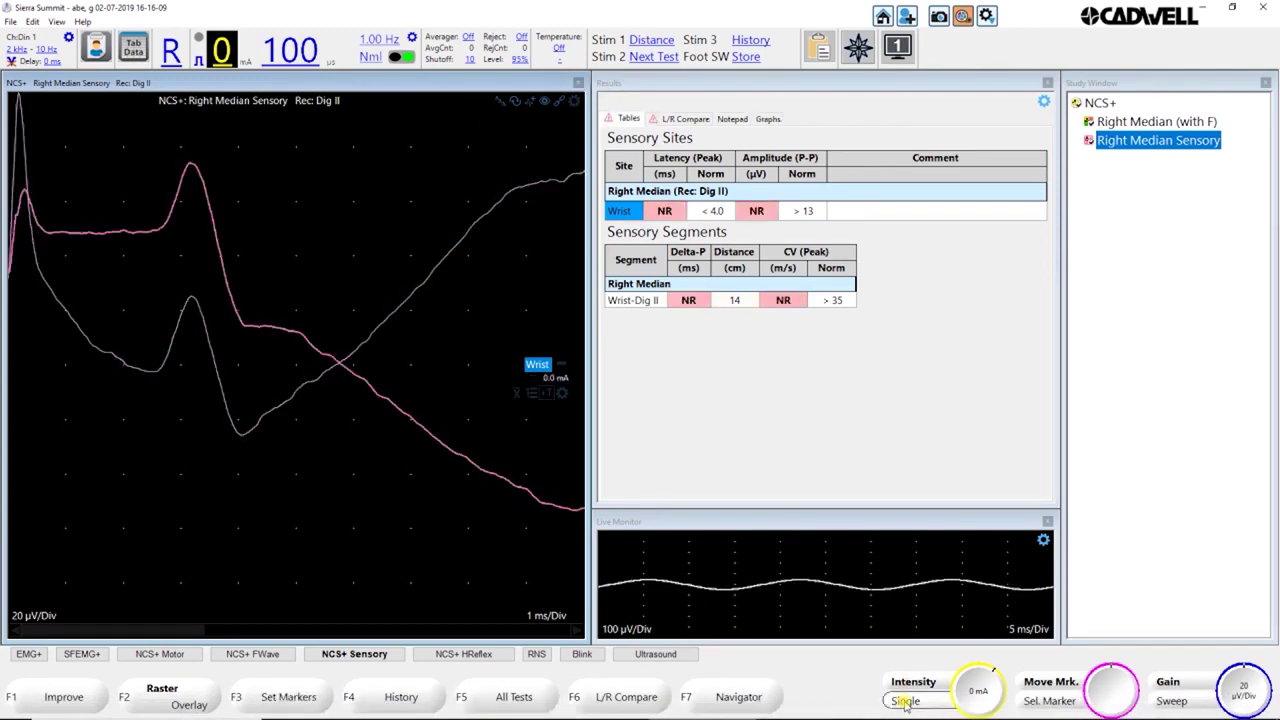
click(905, 701)
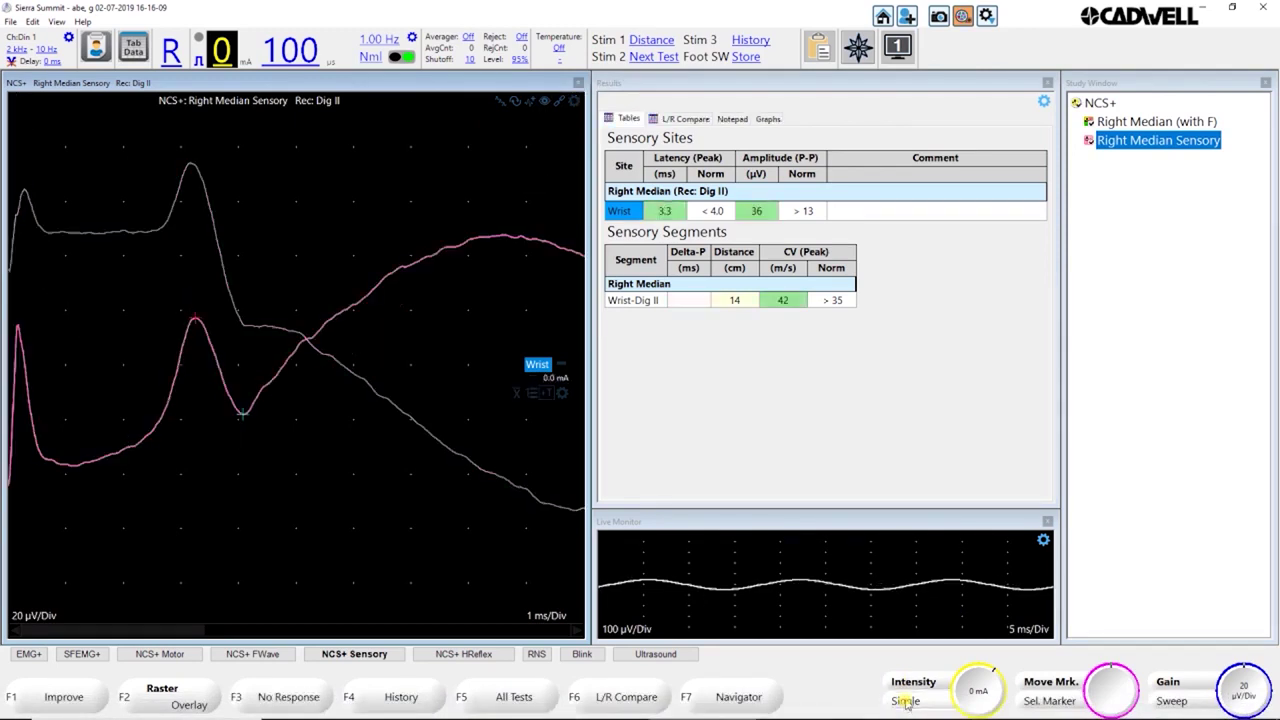
click(905, 701)
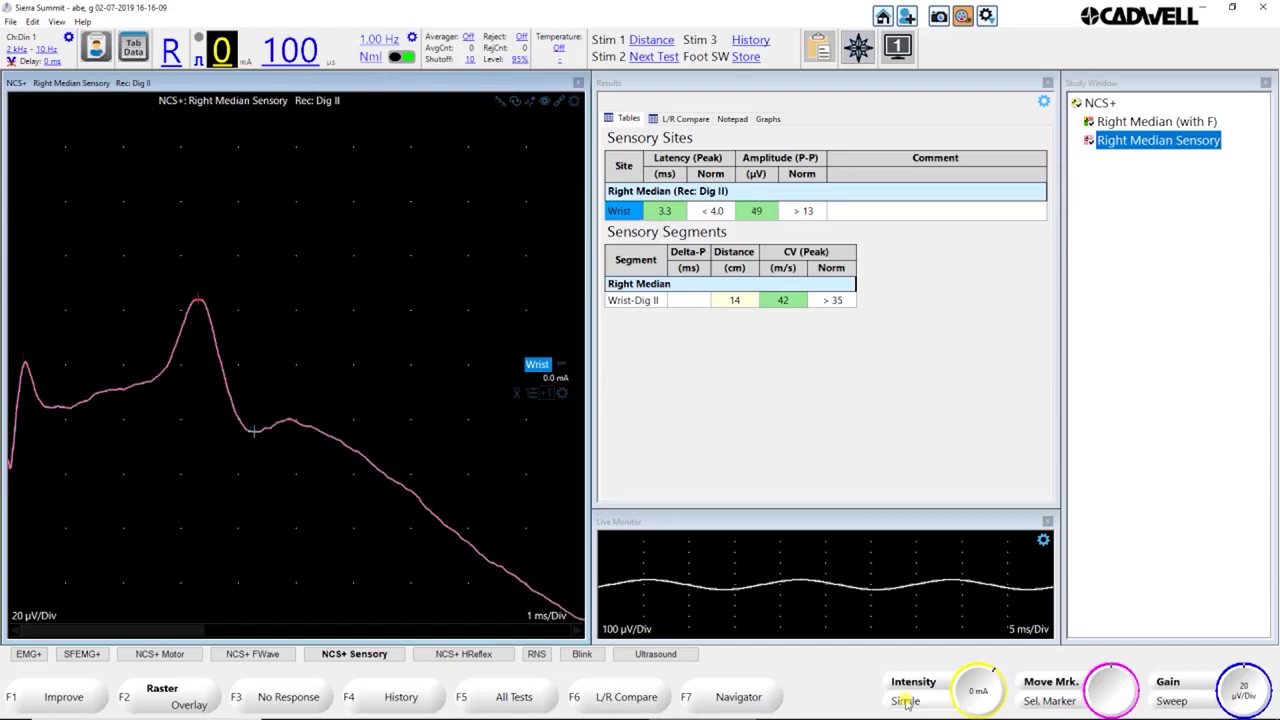
click(905, 701)
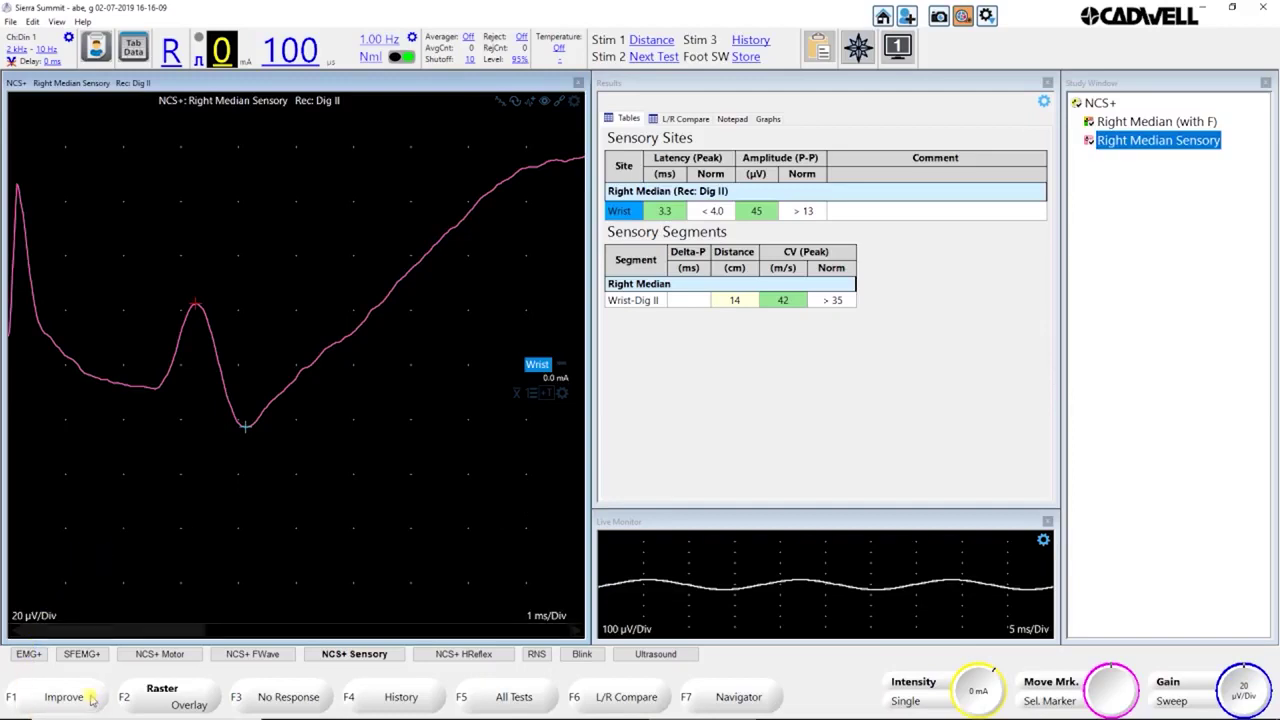
click(921, 705)
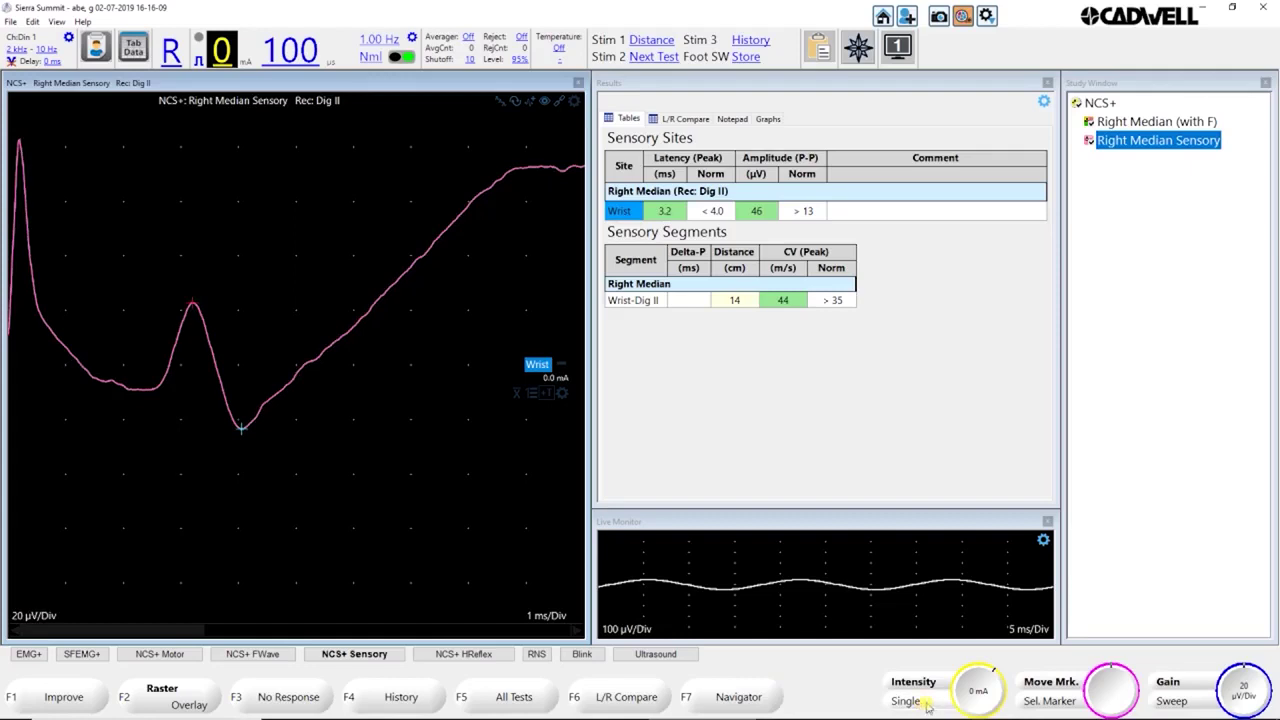
click(928, 706)
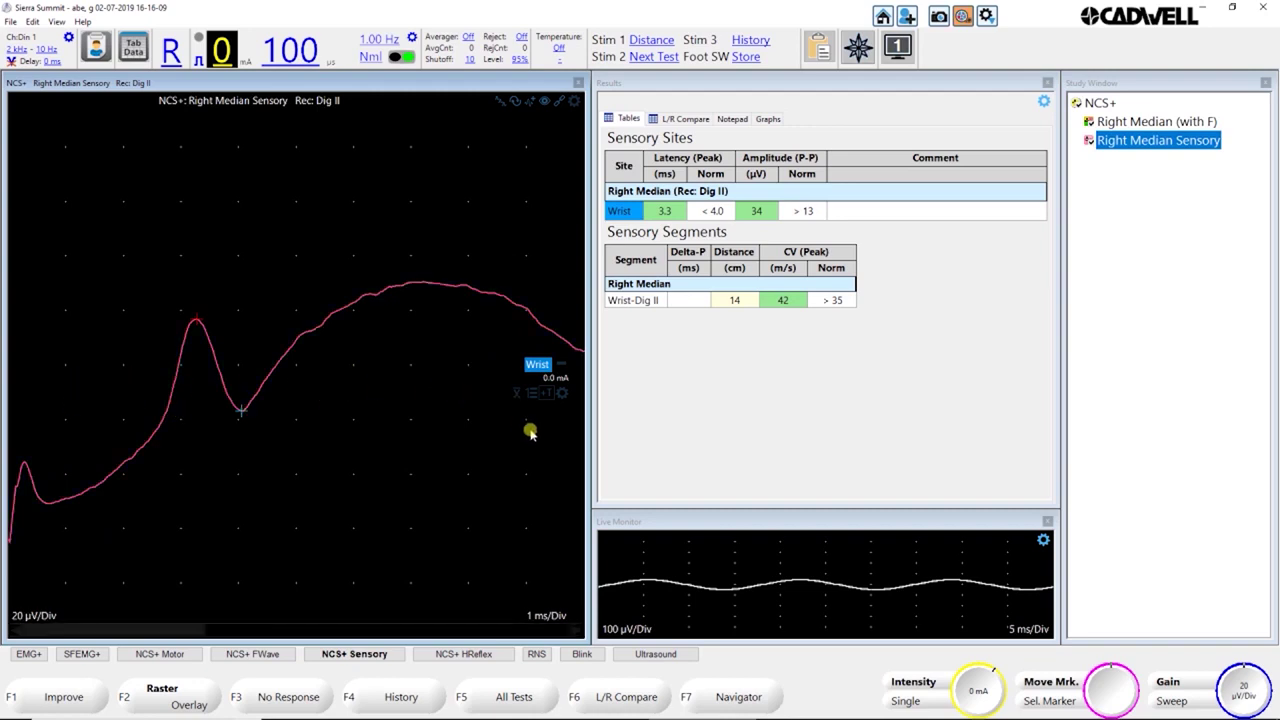
Preview the Improve correction on the wrist sensory trace and switch it back off
click(66, 696)
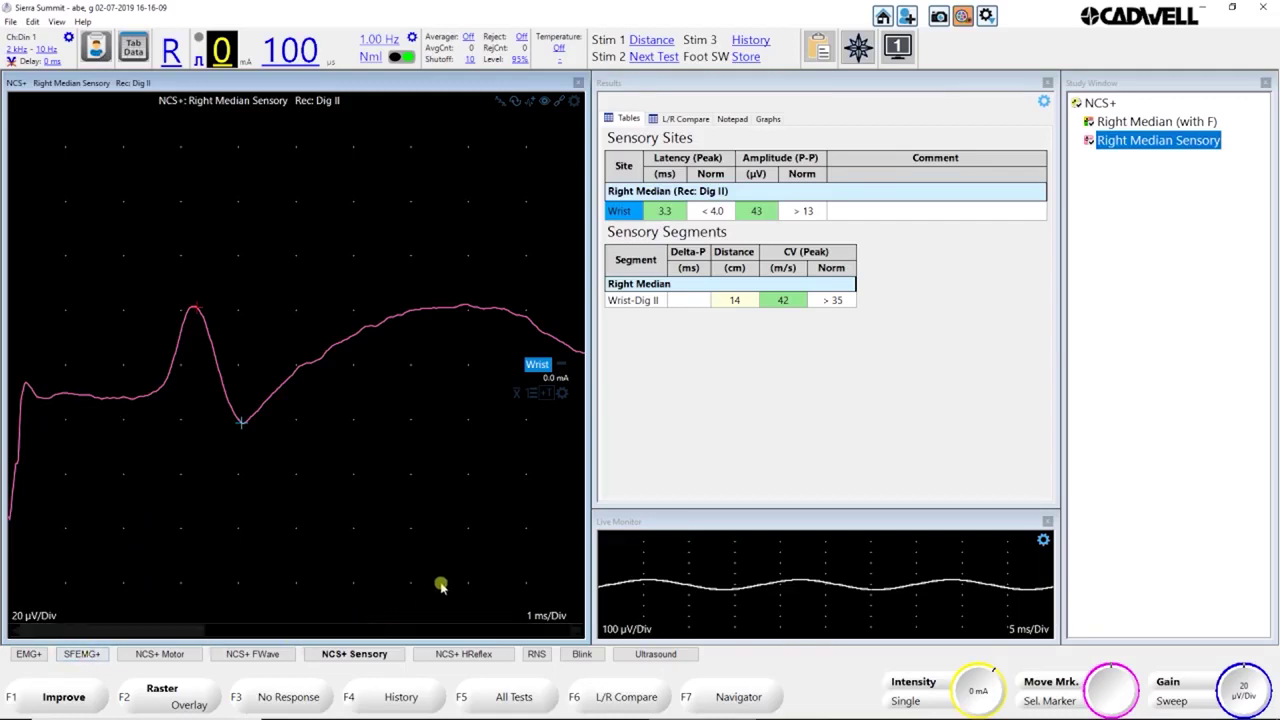
click(66, 698)
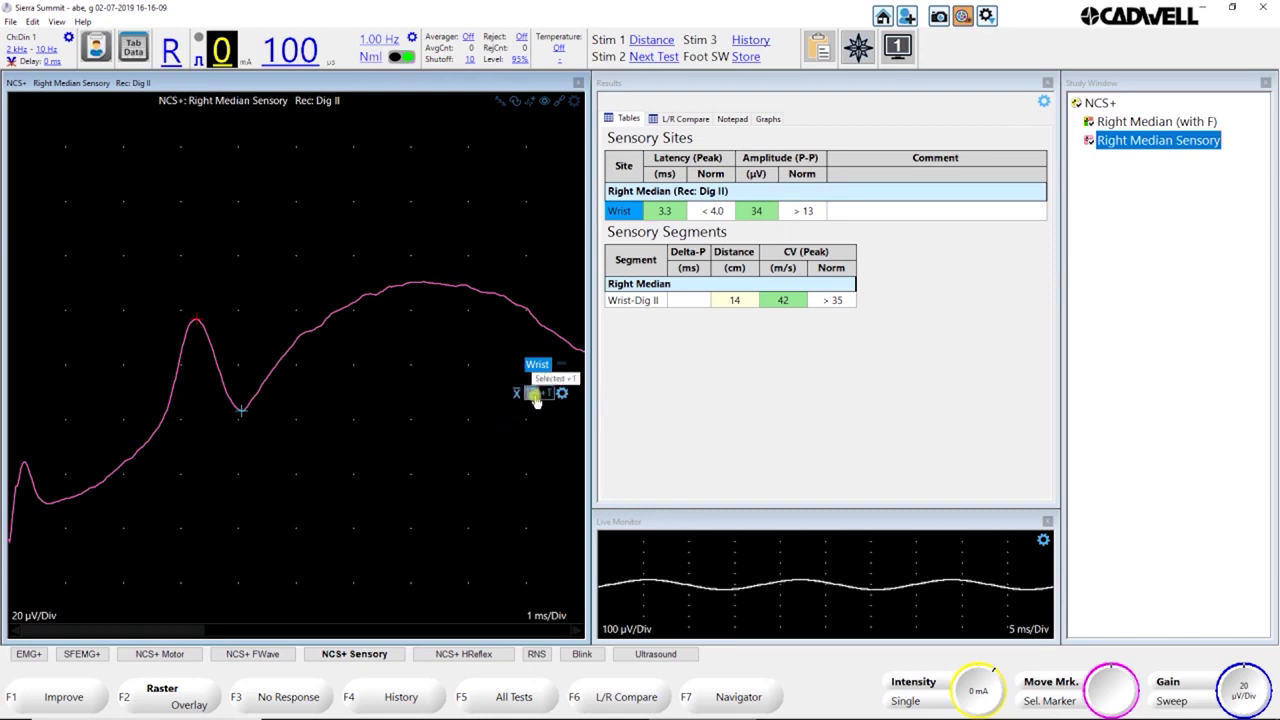
Turn on averaging in the wrist sensory site's history and average stored traces 2, 4, 6 and 7
click(535, 398)
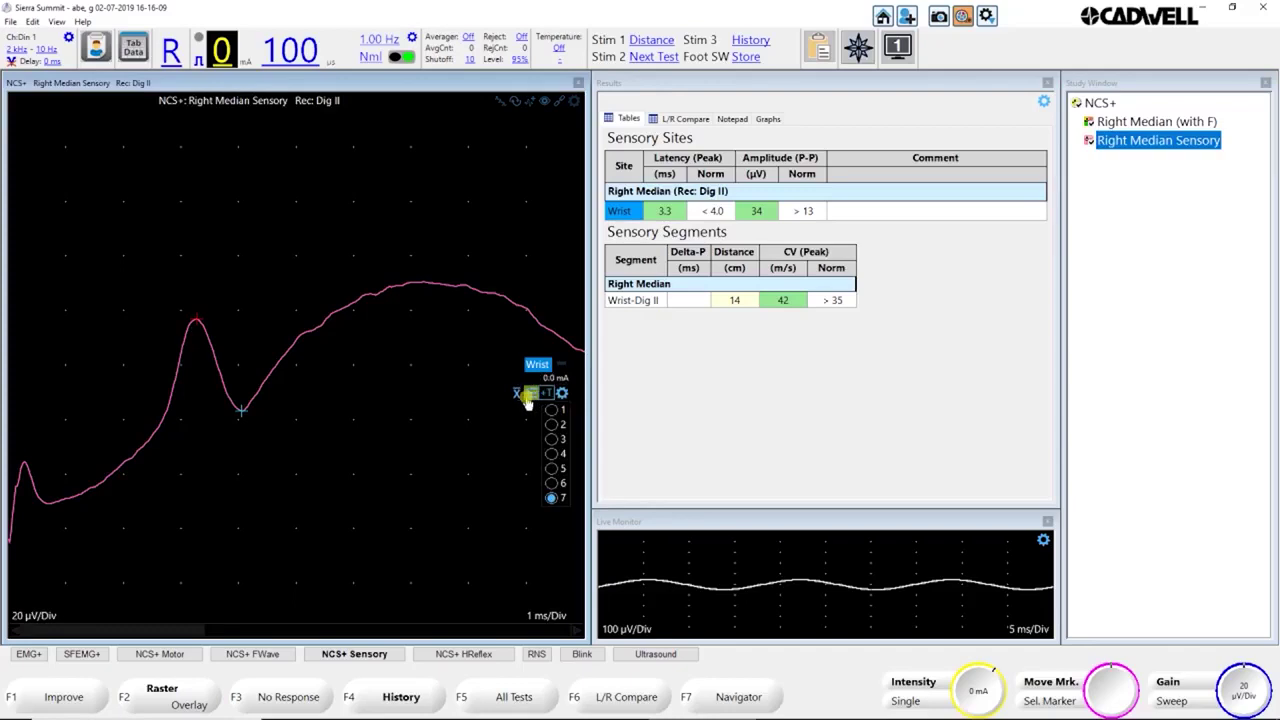
click(513, 397)
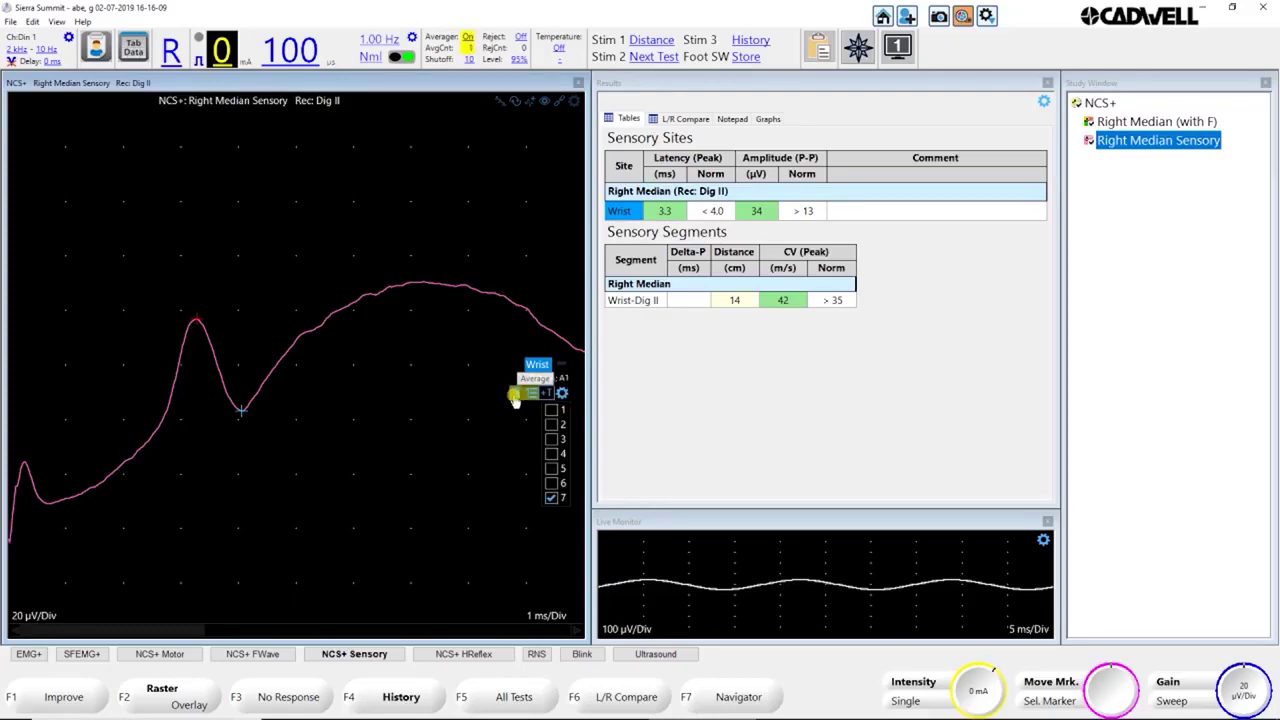
click(549, 410)
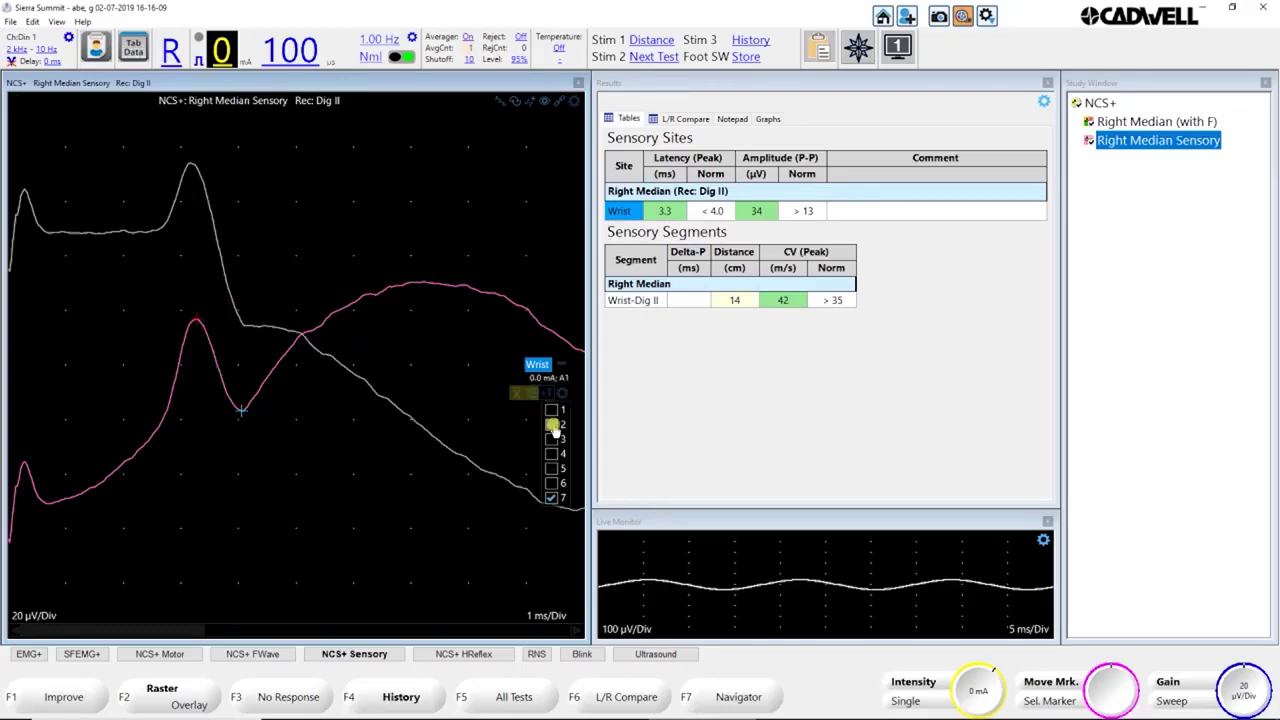
click(553, 425)
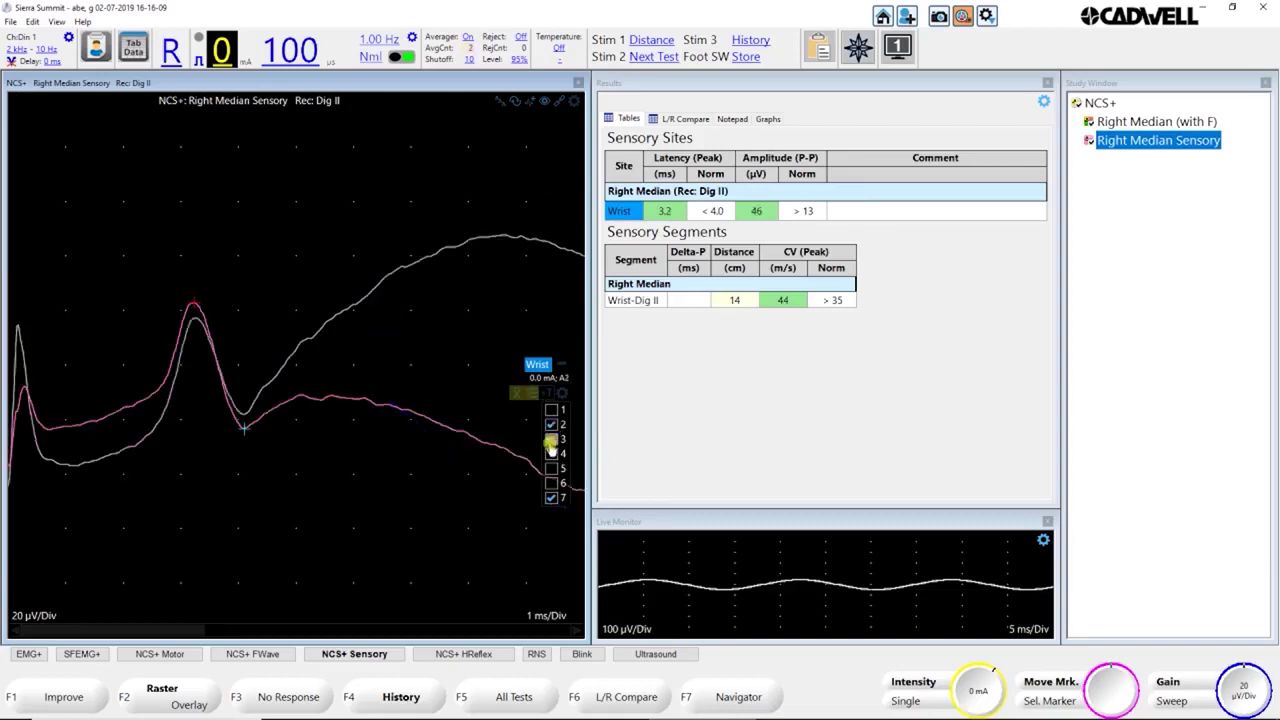
click(550, 455)
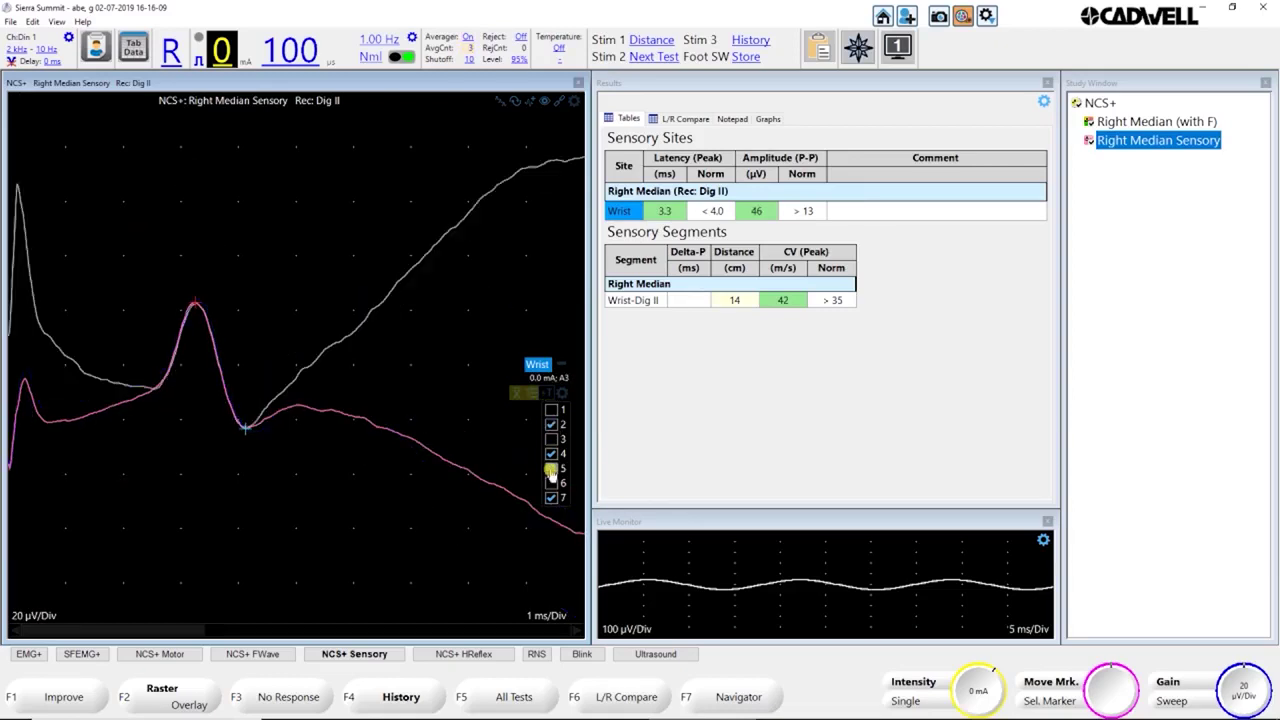
click(551, 483)
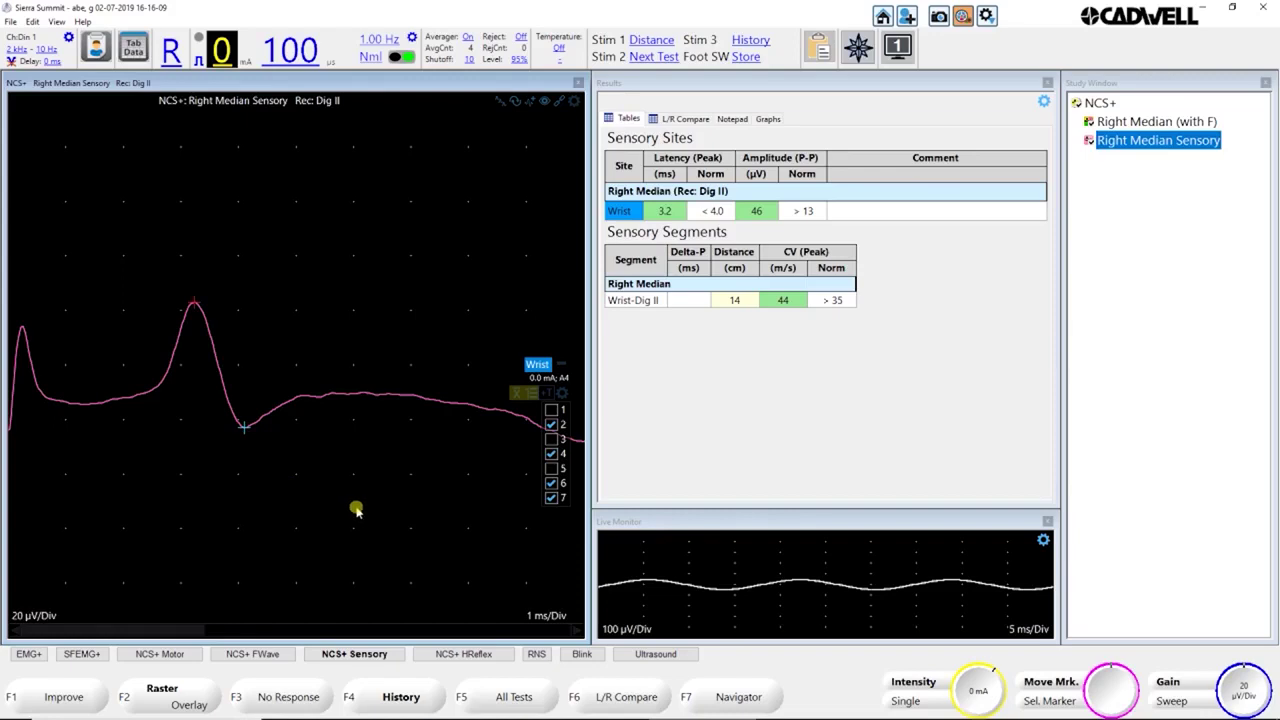
click(551, 410)
Set the Wrist-Dig II distance of the right median sensory segment to 16 cm
text(16)
click(347, 281)
mouse_move(62, 635)
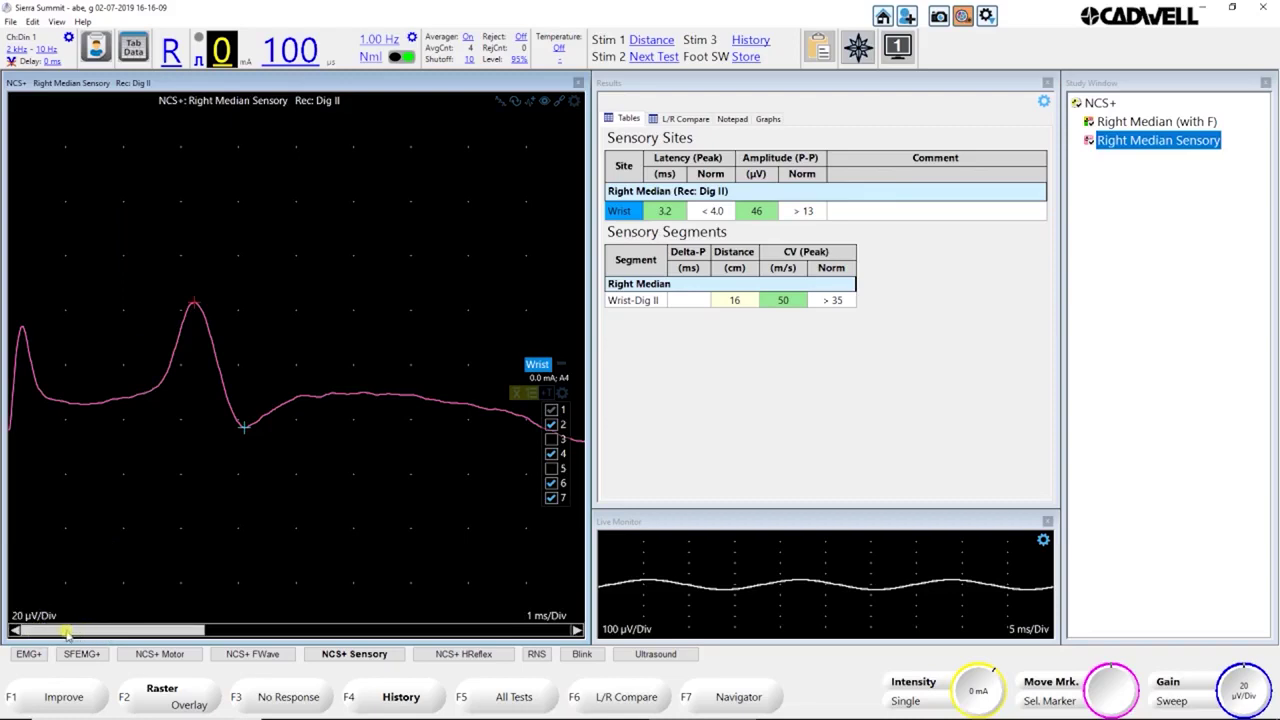
mouse_move(65, 632)
mouse_down()
mouse_move(377, 617)
mouse_move(28, 627)
mouse_up()
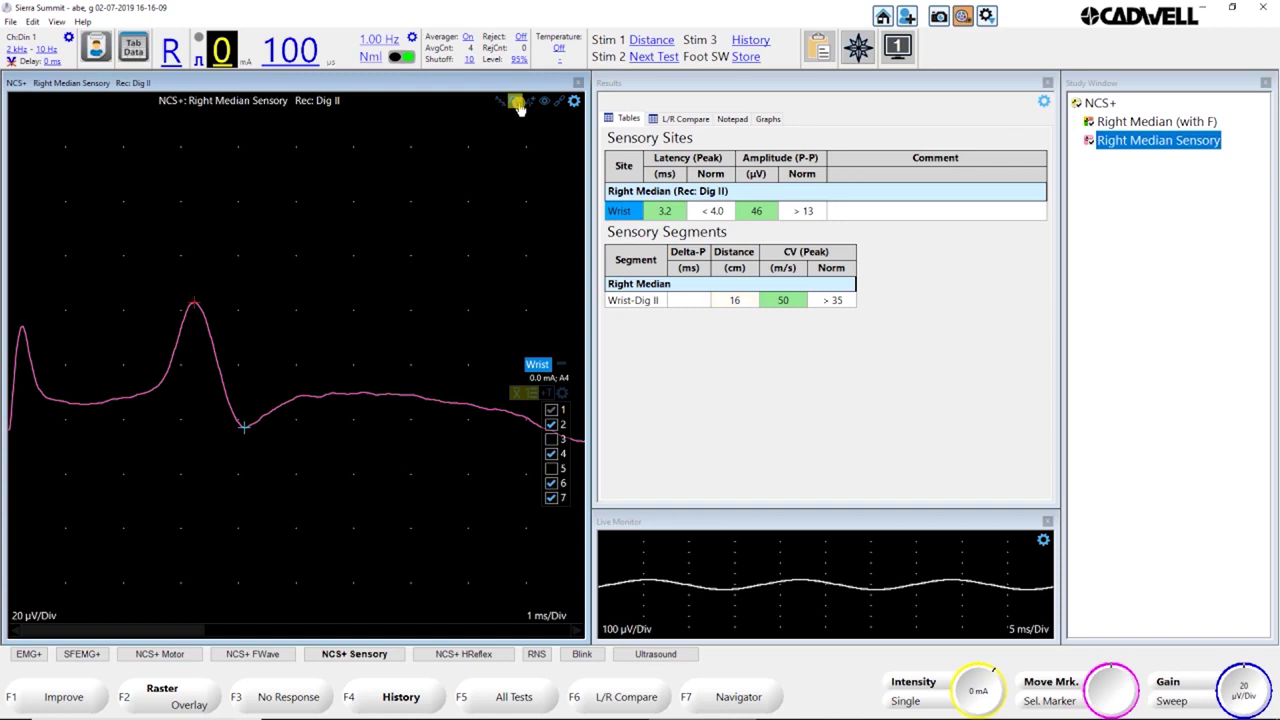
Transfer the recorded right median sensory data to the left side and return it to the right side
click(517, 104)
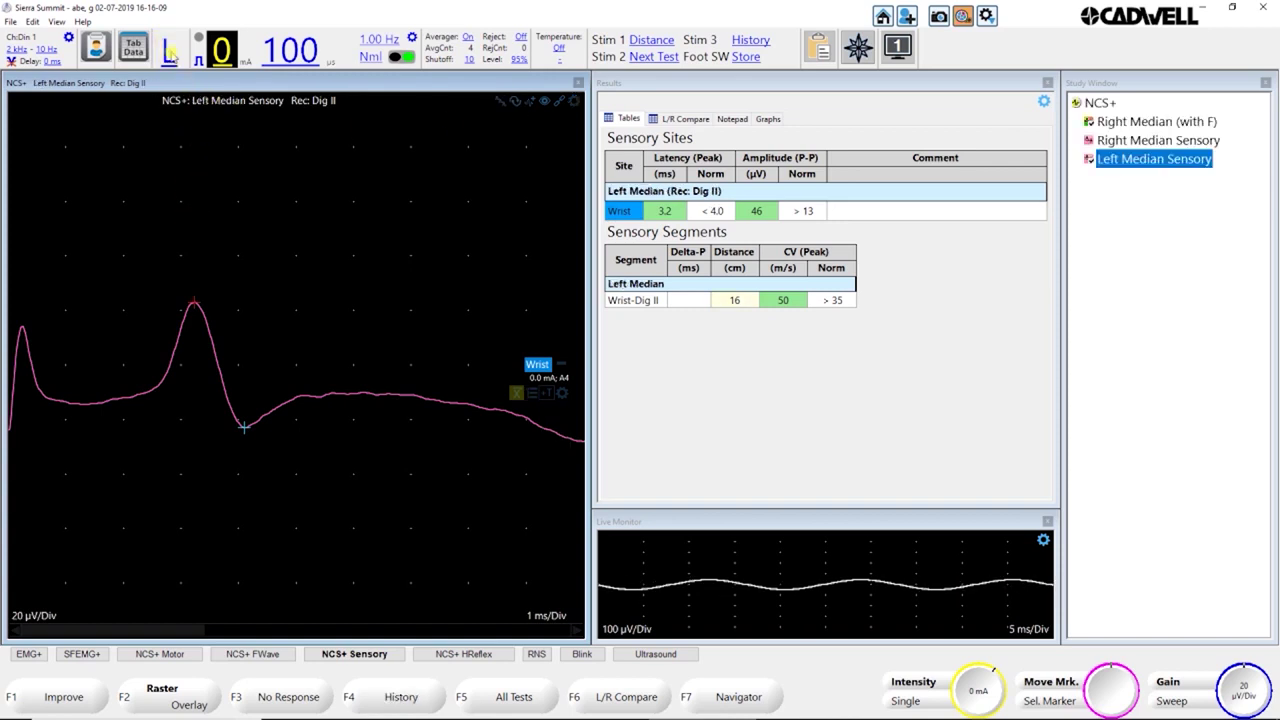
click(517, 107)
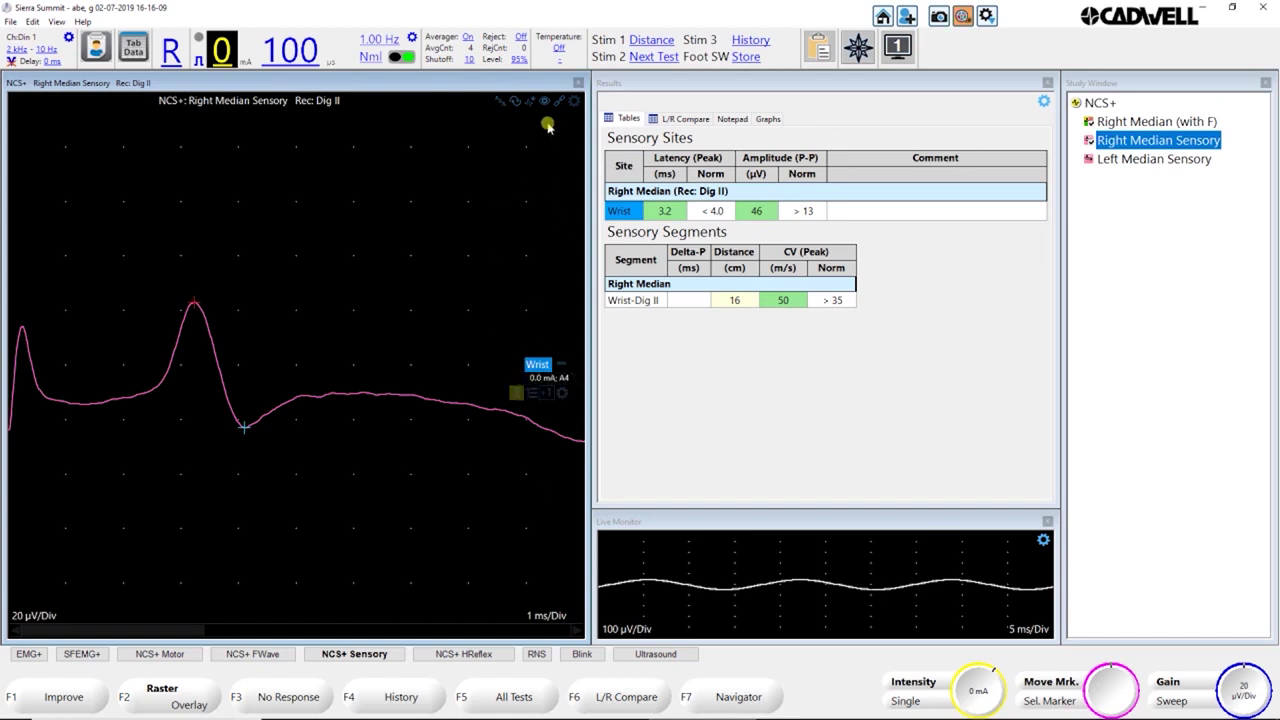
Insert a Mid forearm stimulation site and a Mid forearm-Wrist segment, recorded at Dig II, into the right median sensory test
click(529, 103)
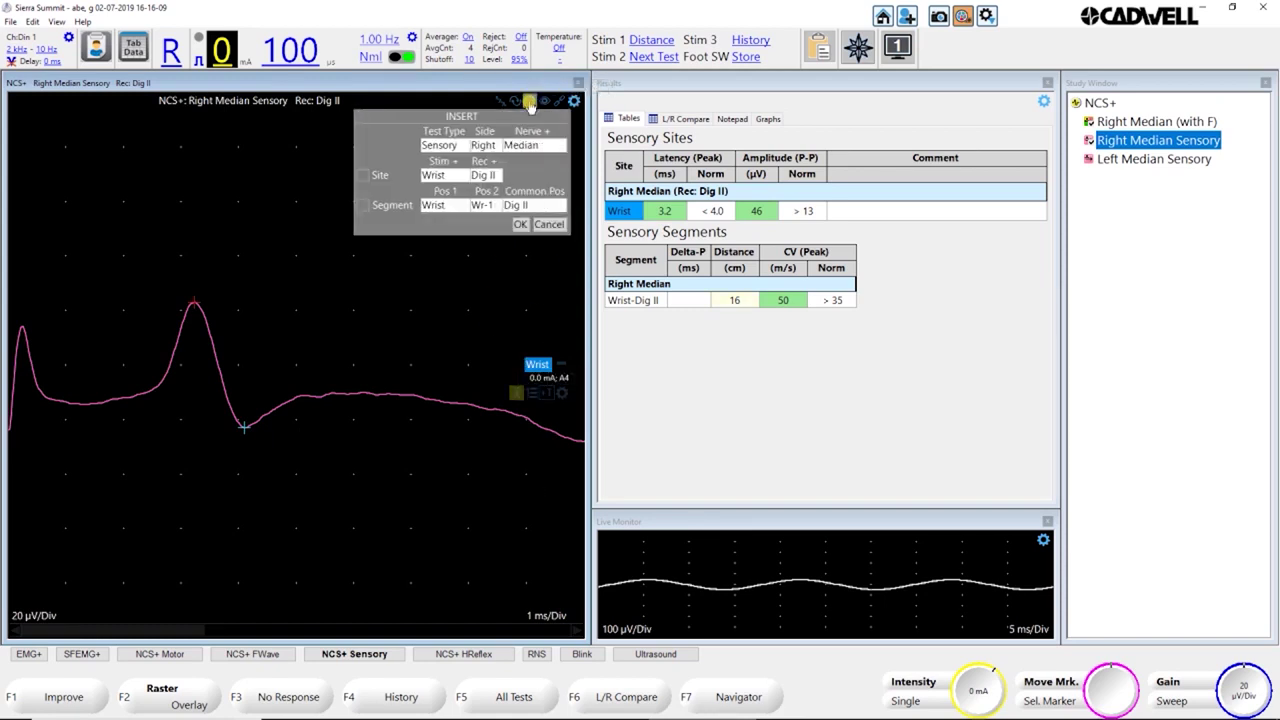
click(452, 177)
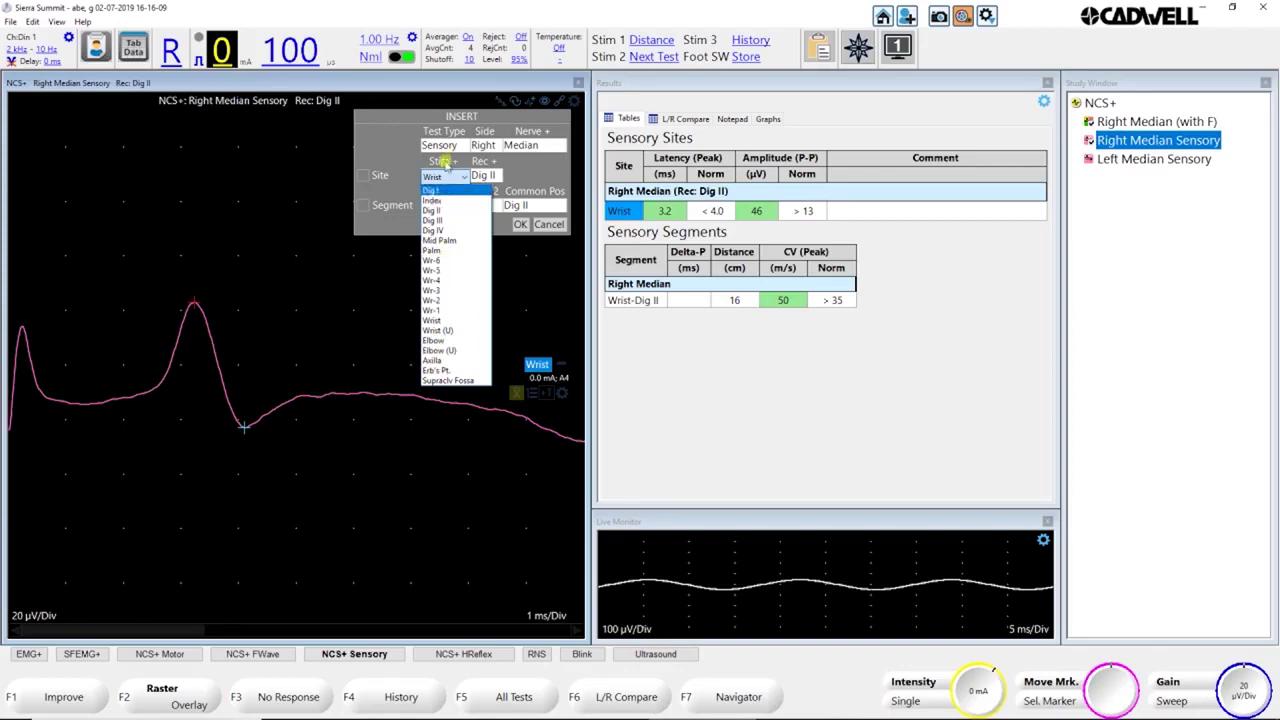
click(444, 168)
key(BackSpace)
key(BackSpace)
key(BackSpace)
key(BackSpace)
key(BackSpace)
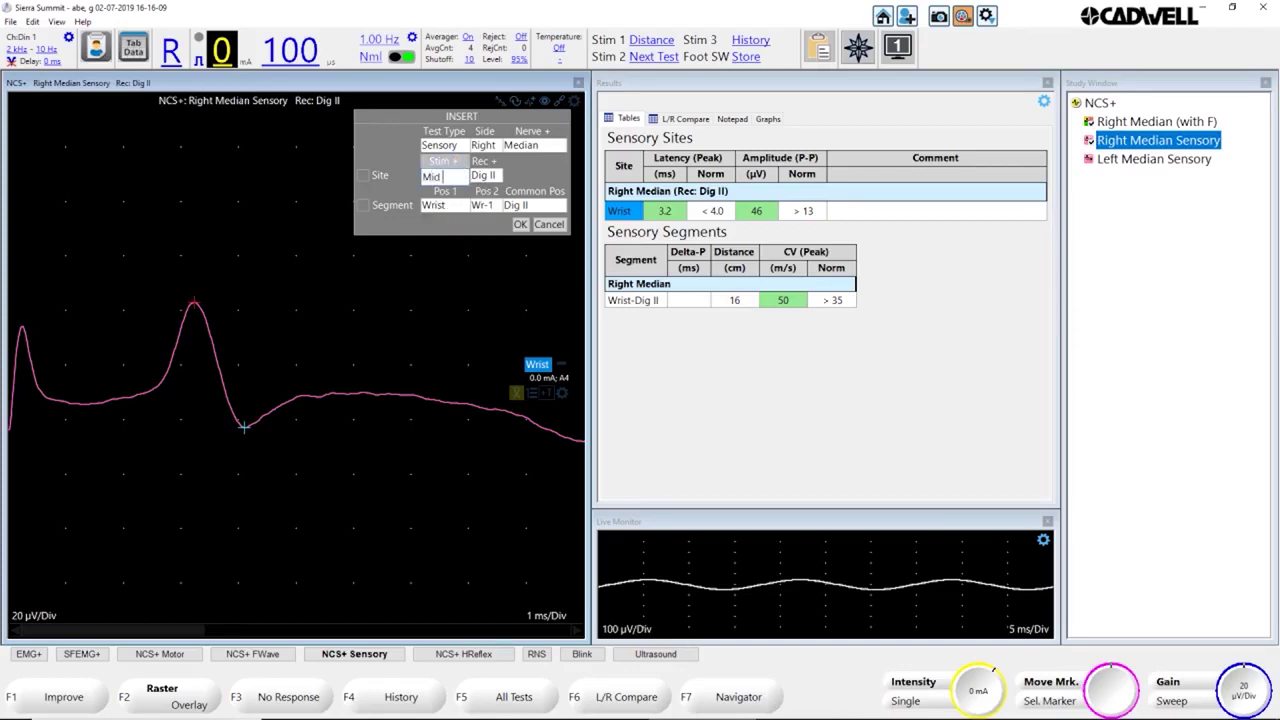
text(Mid Forearm)
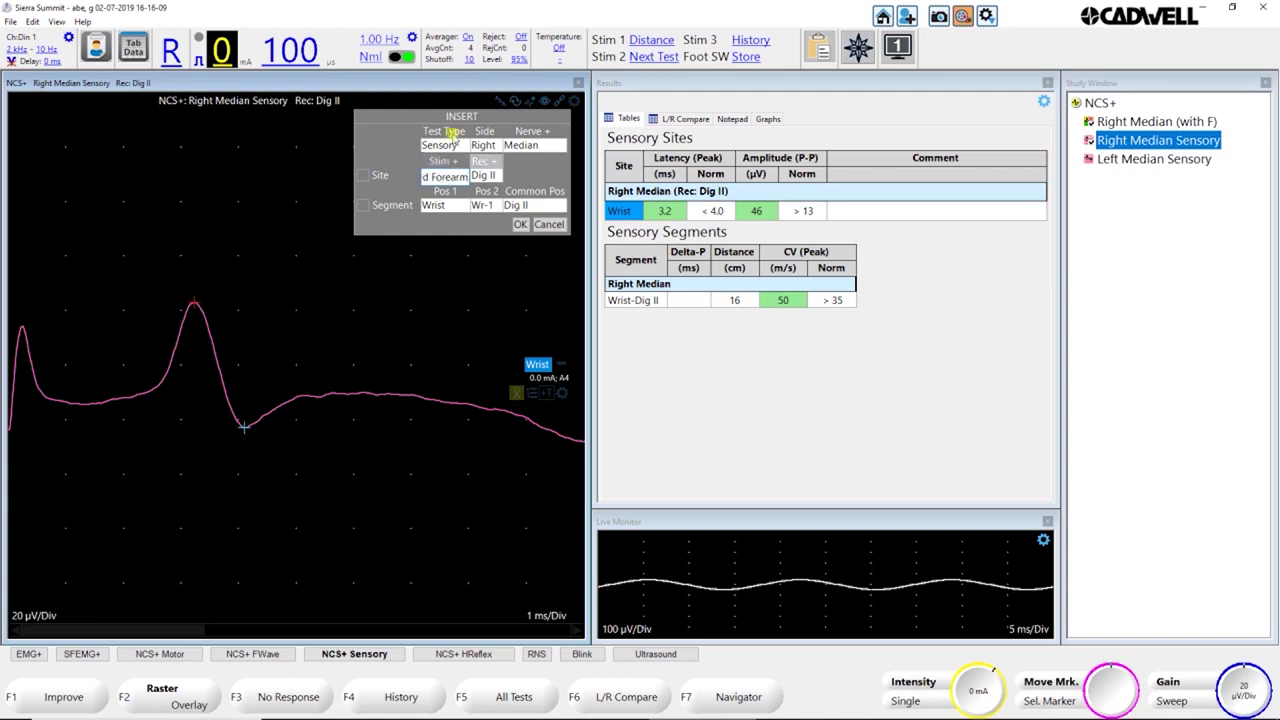
click(416, 167)
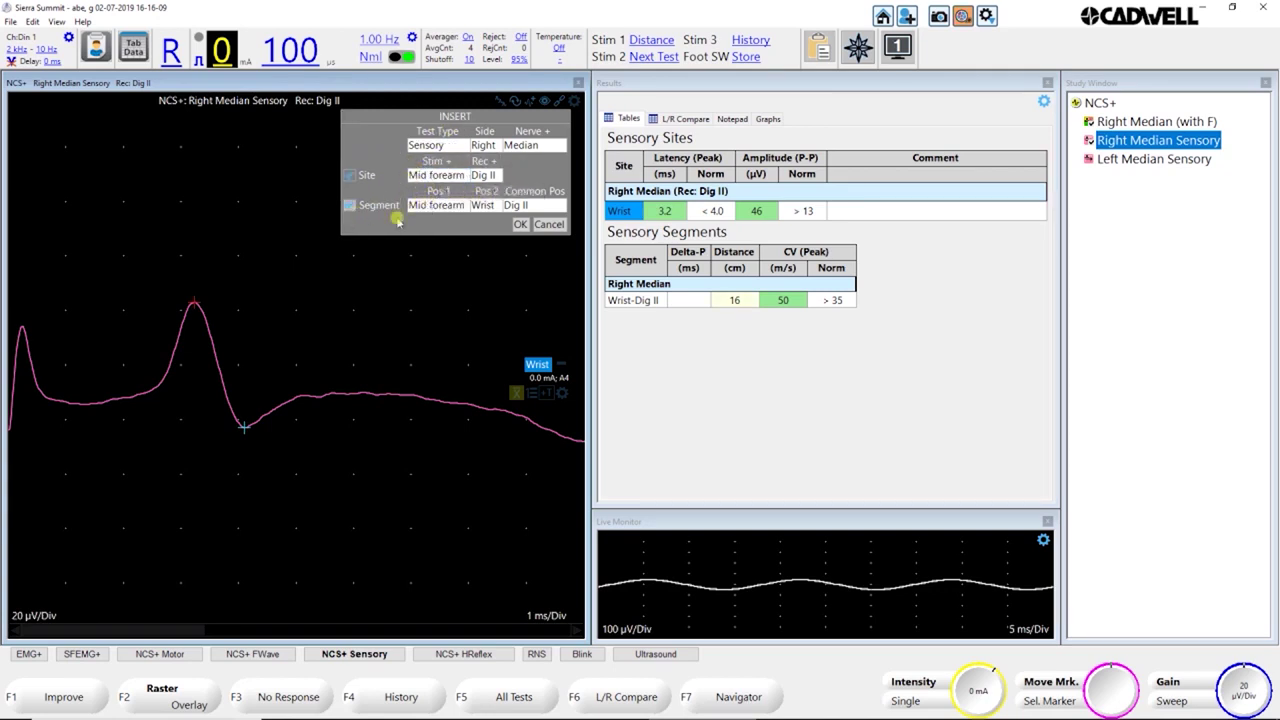
click(520, 225)
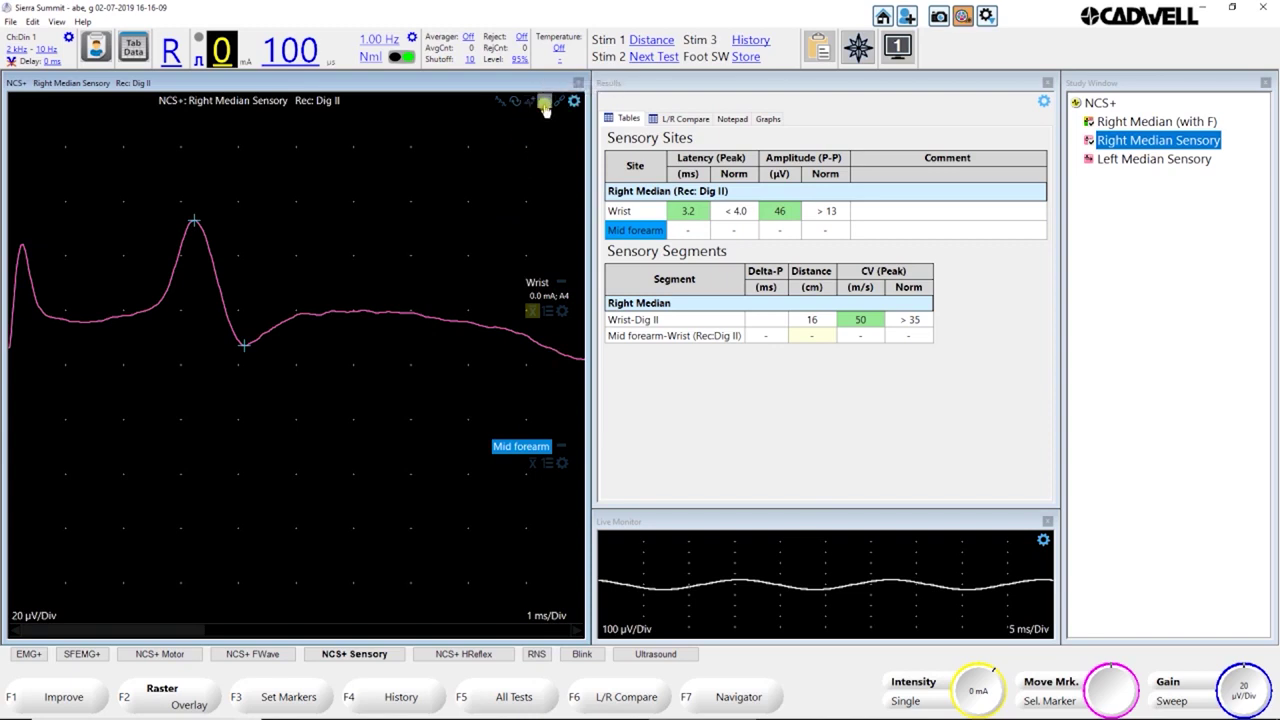
Review the right median sensory window's trace visibility, same gain and same sweep options, and its general display settings
click(545, 107)
click(545, 108)
click(559, 108)
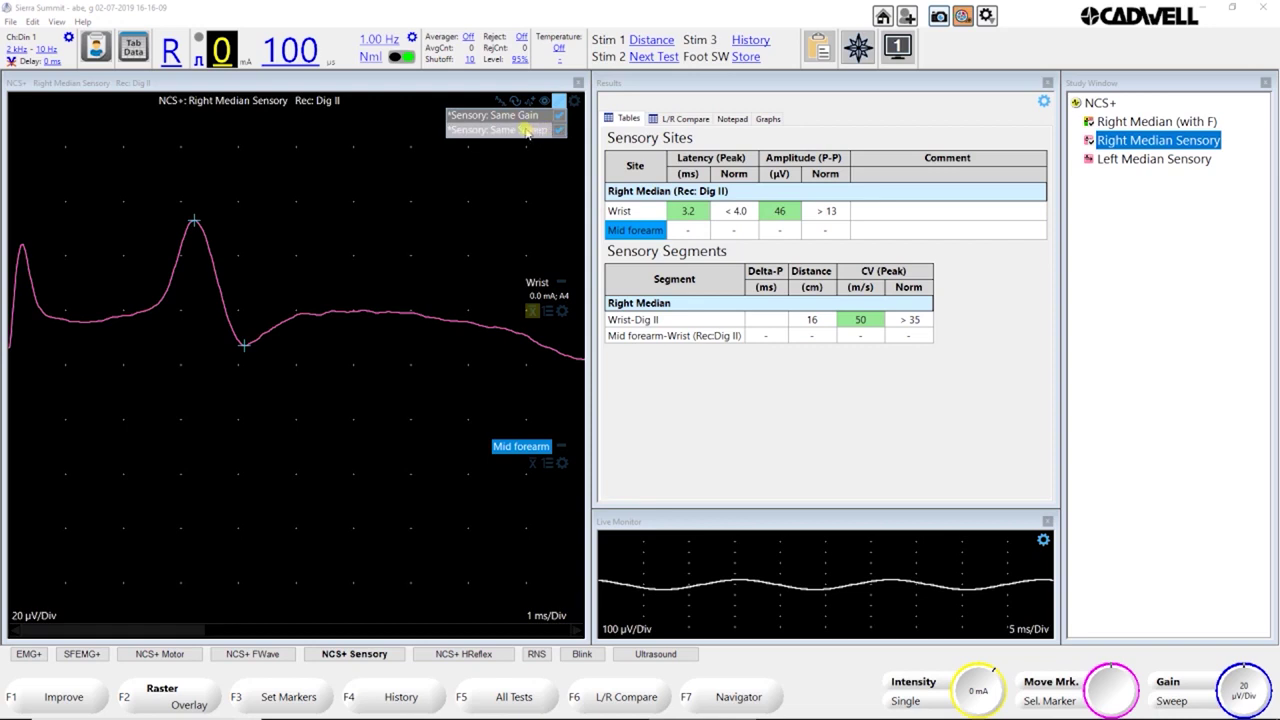
click(572, 104)
click(573, 105)
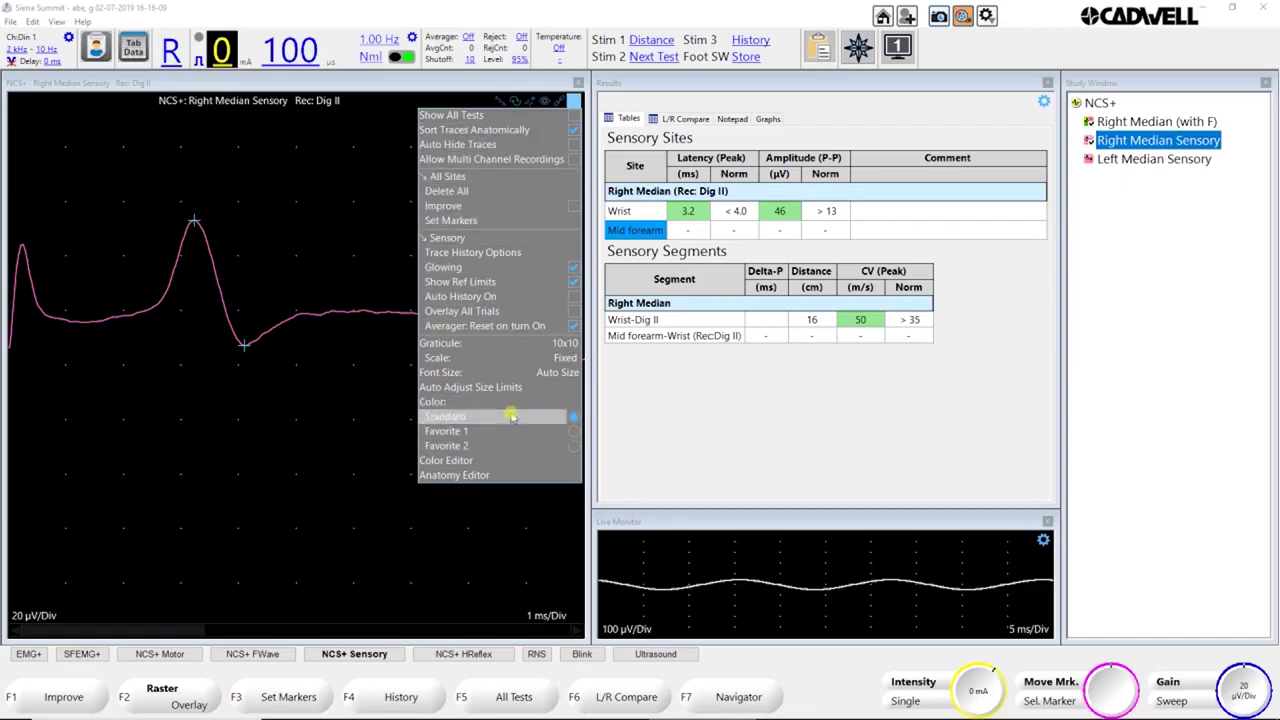
click(377, 157)
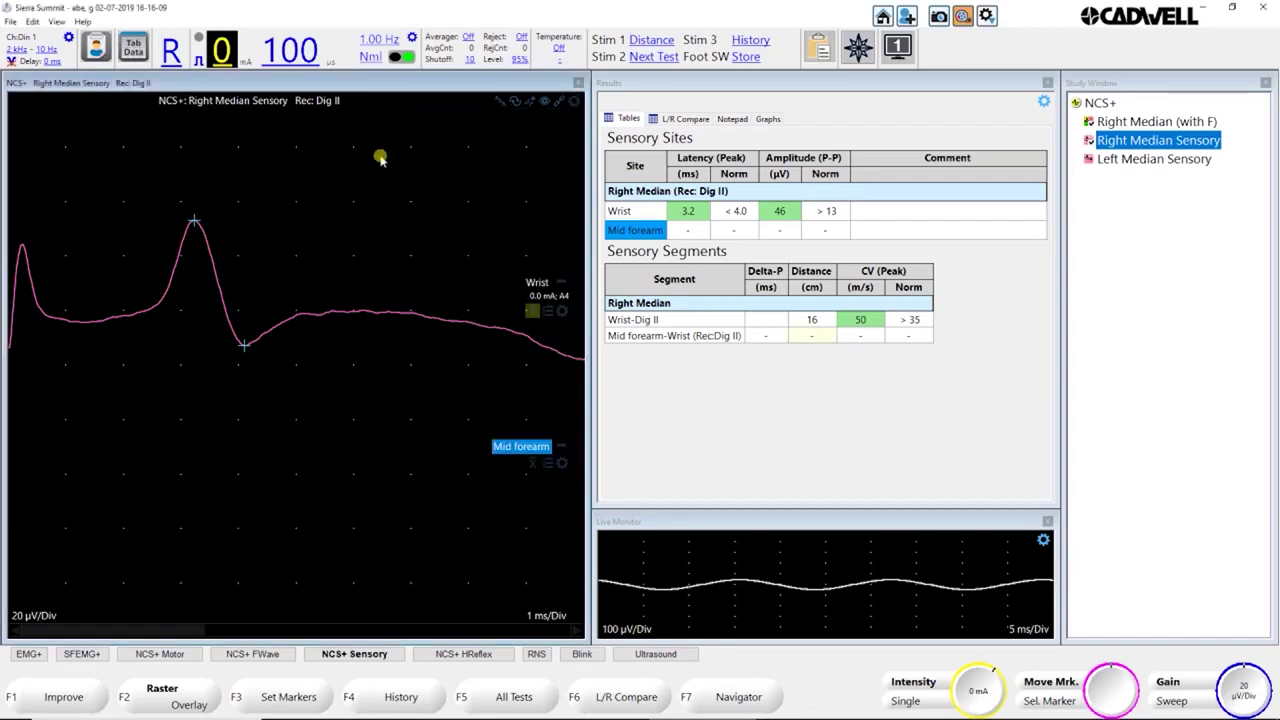
Examine the wrist sensory trace's data options, including the one for moving its site data
click(562, 313)
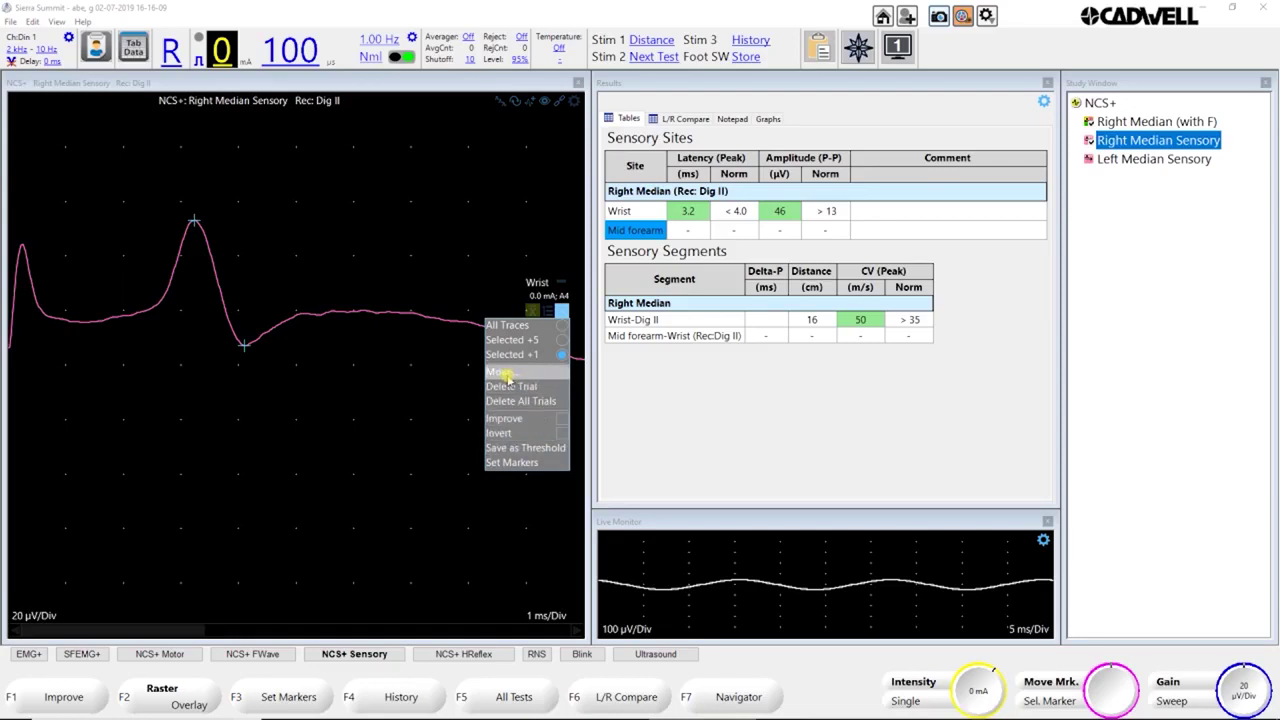
click(507, 375)
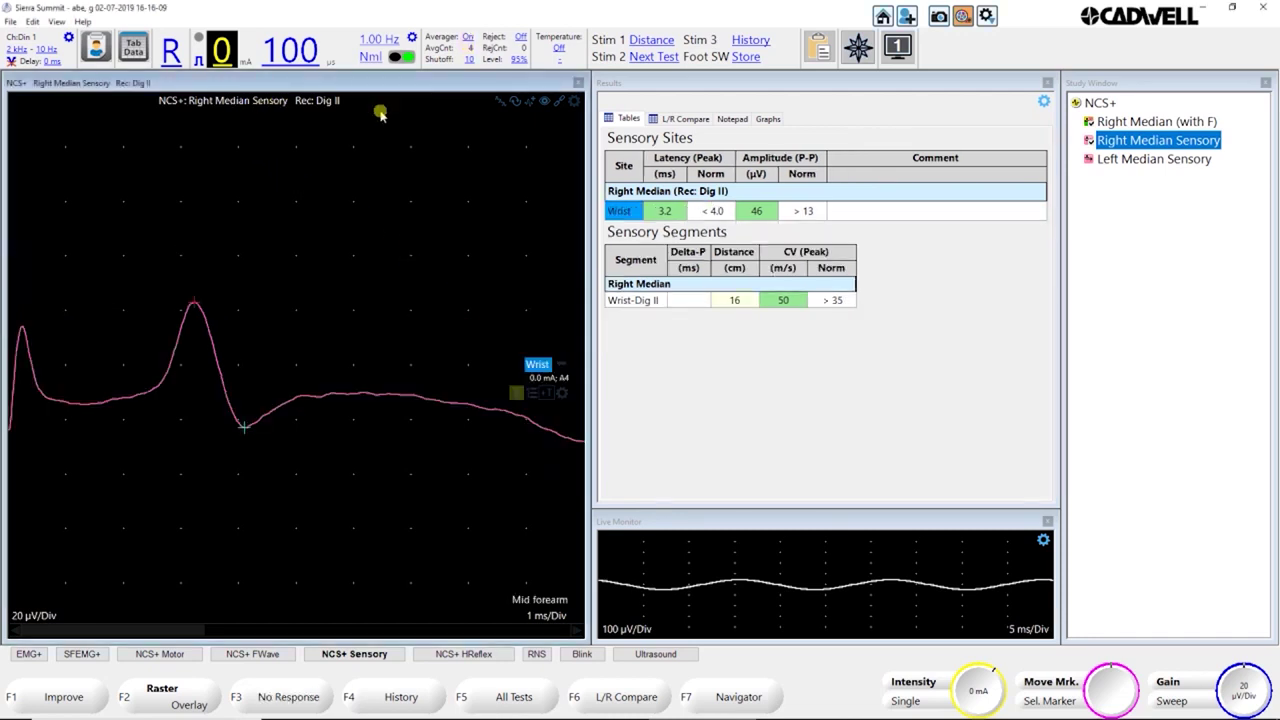
click(561, 394)
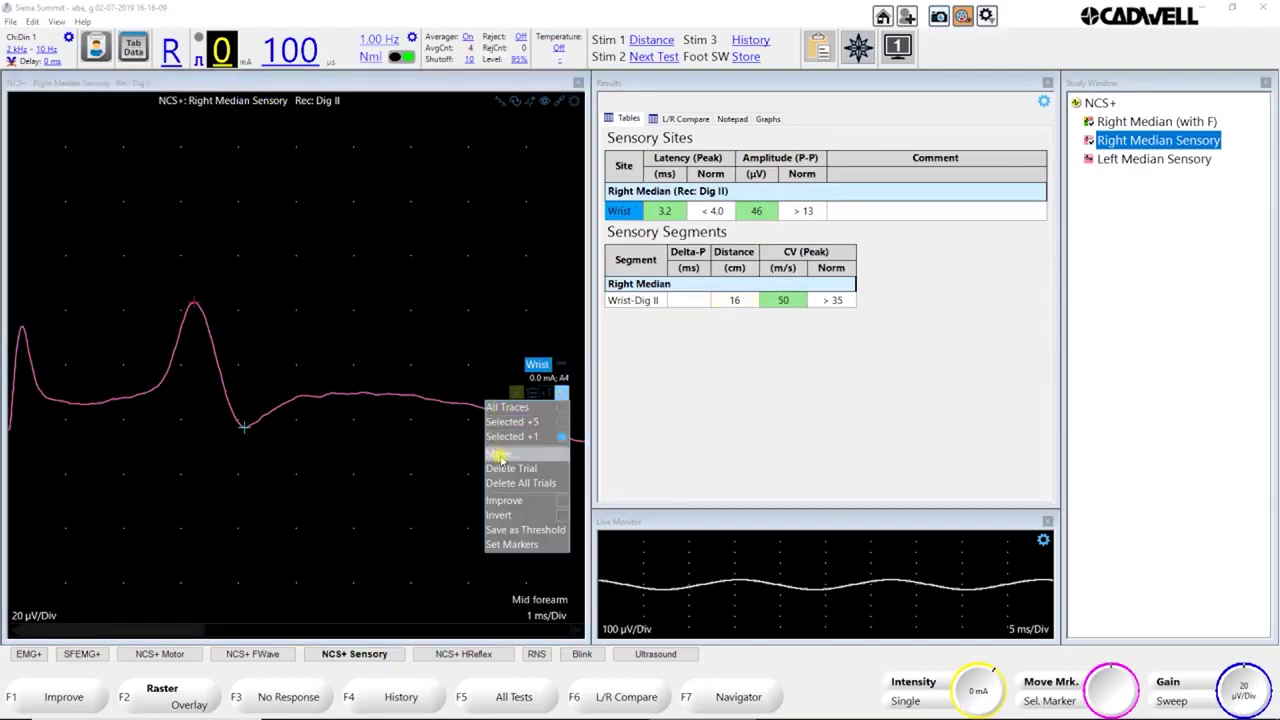
click(508, 274)
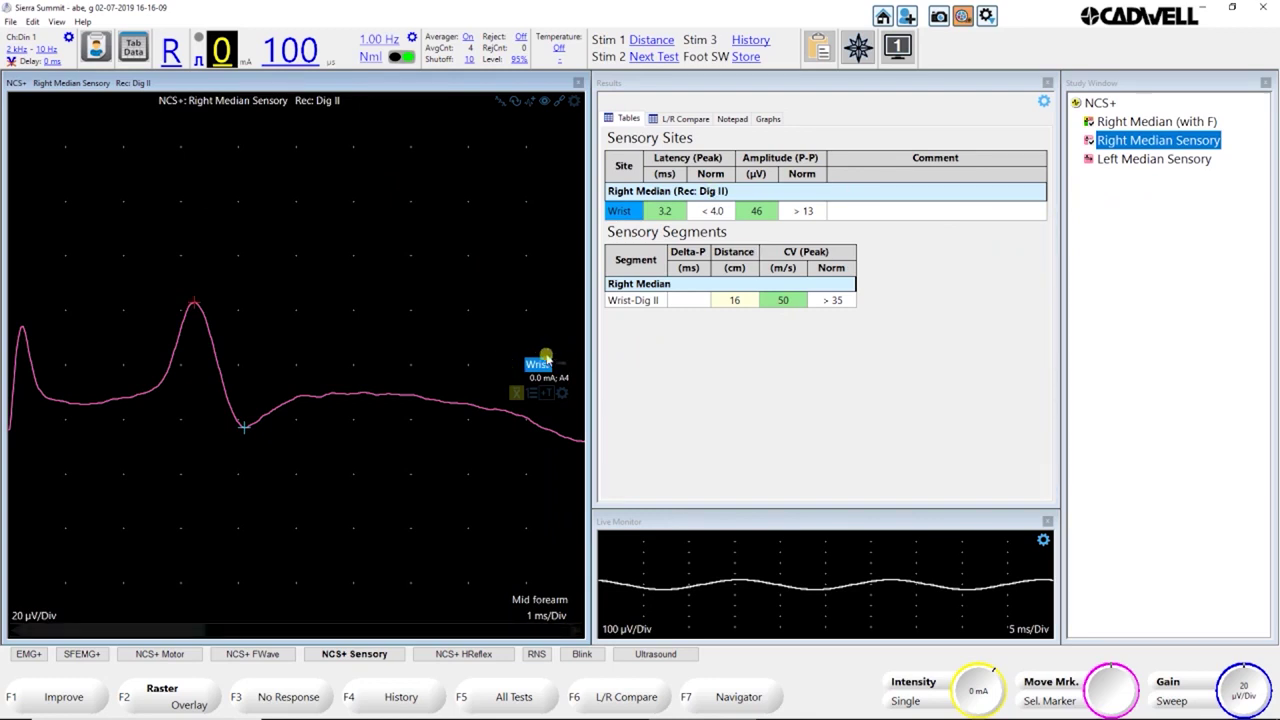
Add the antidromic ulnar sensory nerve test for the right side to the study
click(741, 697)
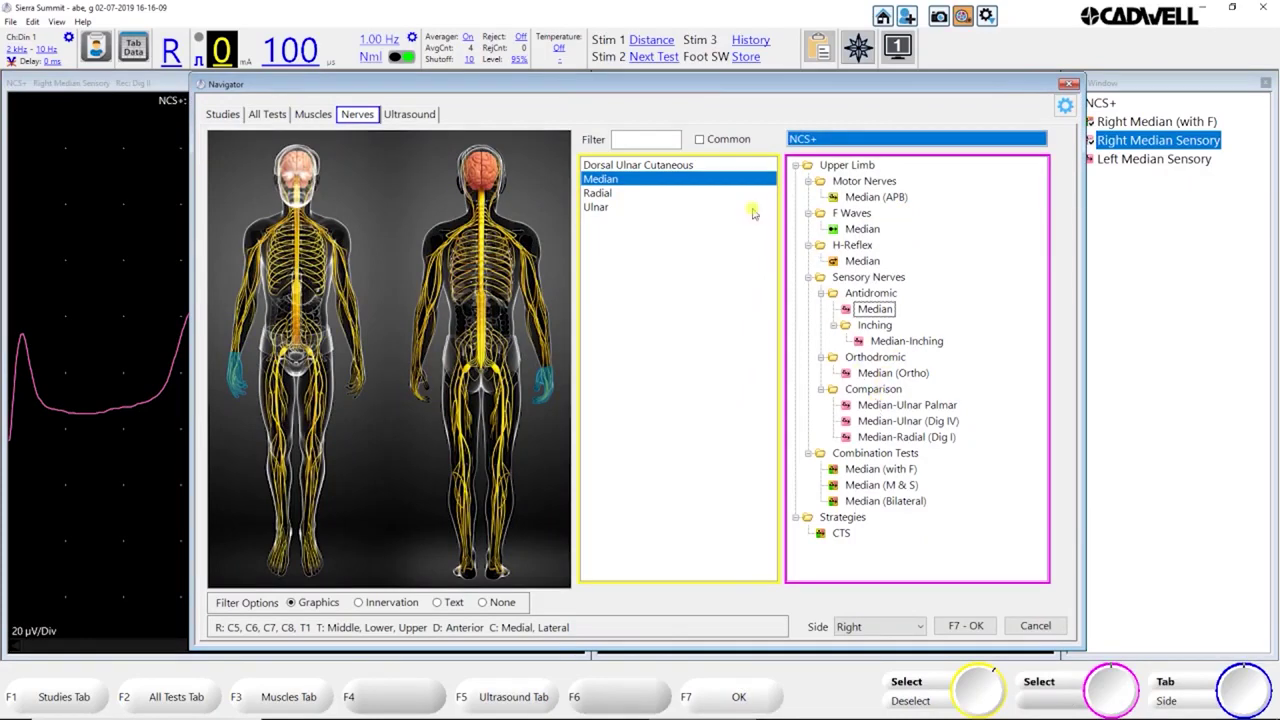
click(608, 207)
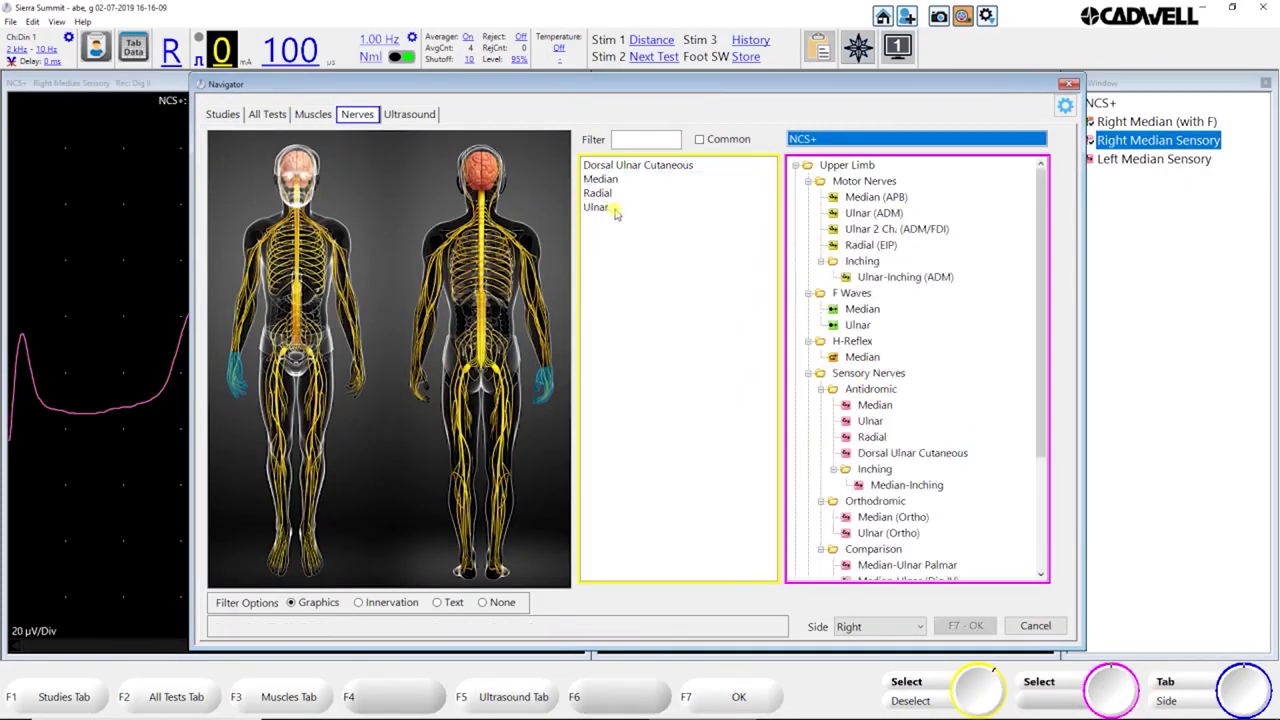
double_click(874, 405)
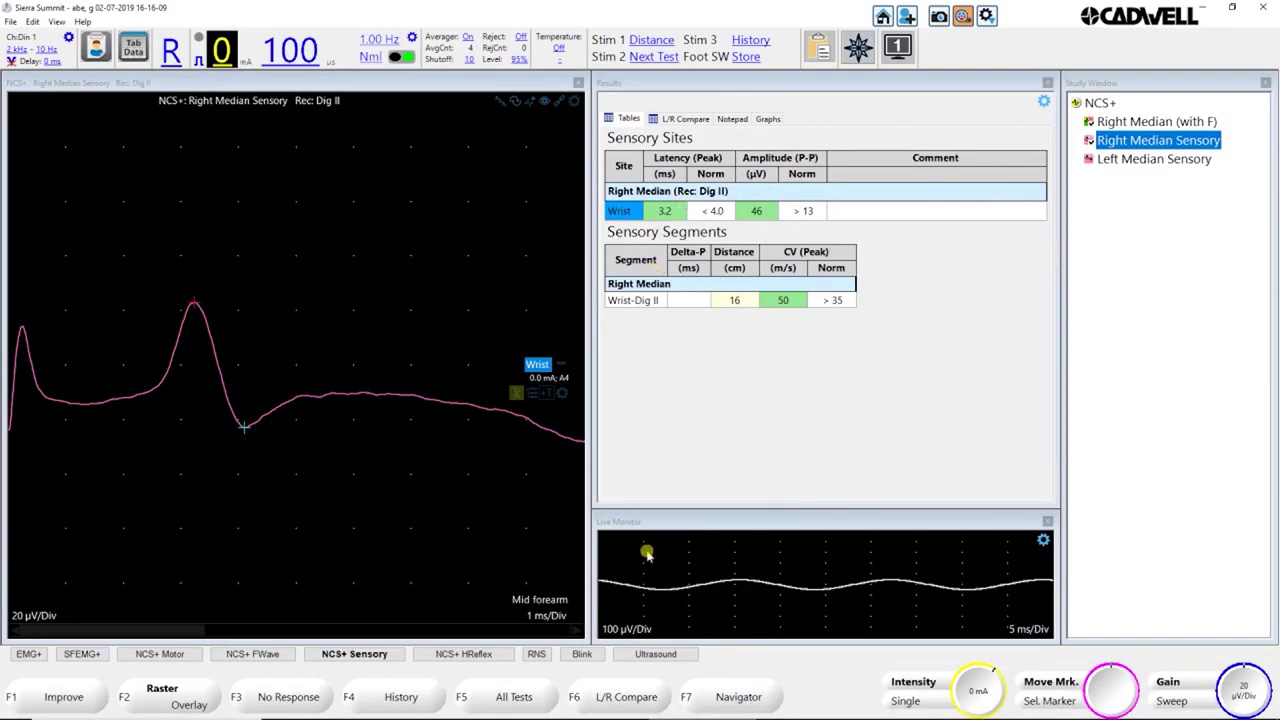
click(738, 697)
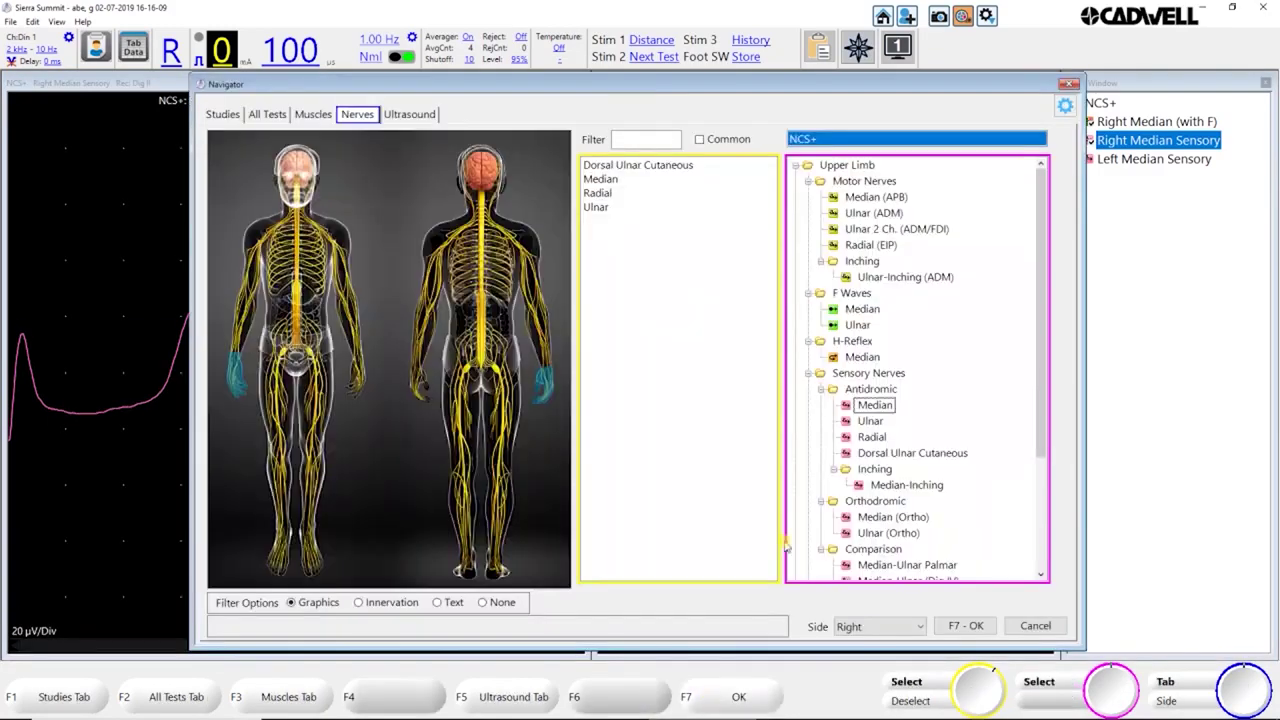
click(870, 421)
double_click(852, 425)
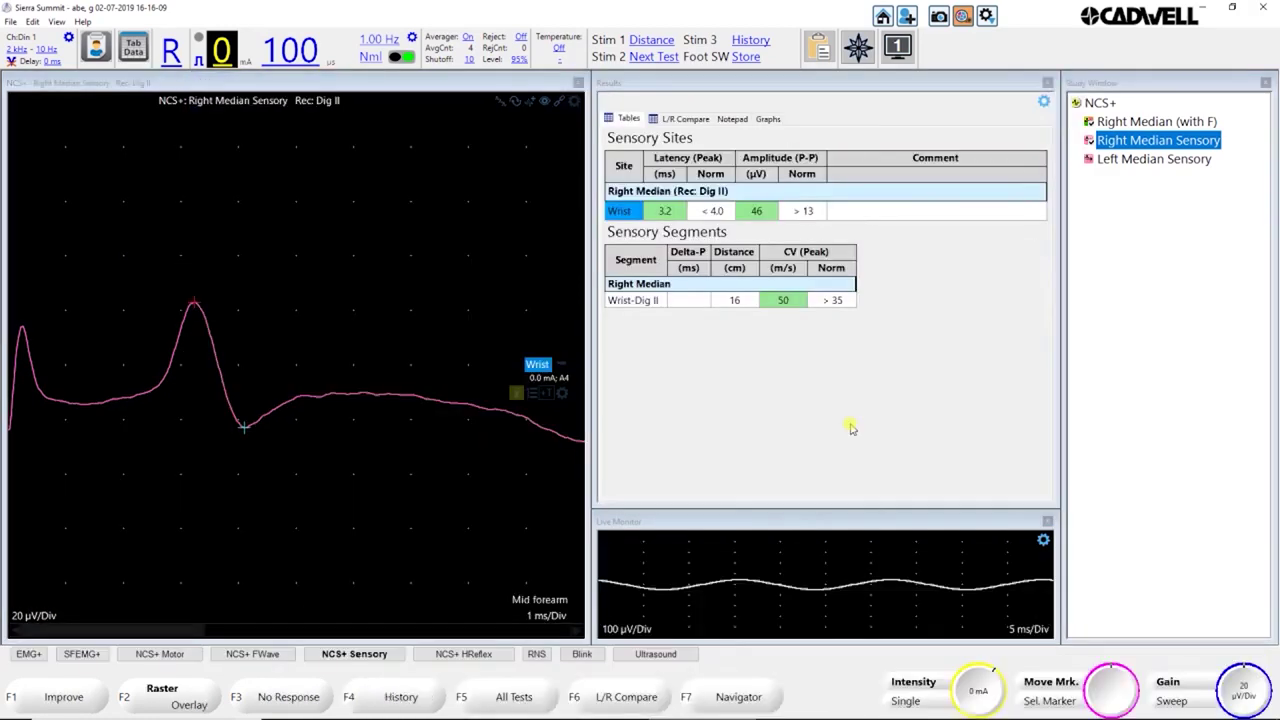
Swap the right median sensory wrist data to the right ulnar sensory Wrist-Dig V site and show the Right Ulnar Sensory test
click(1152, 140)
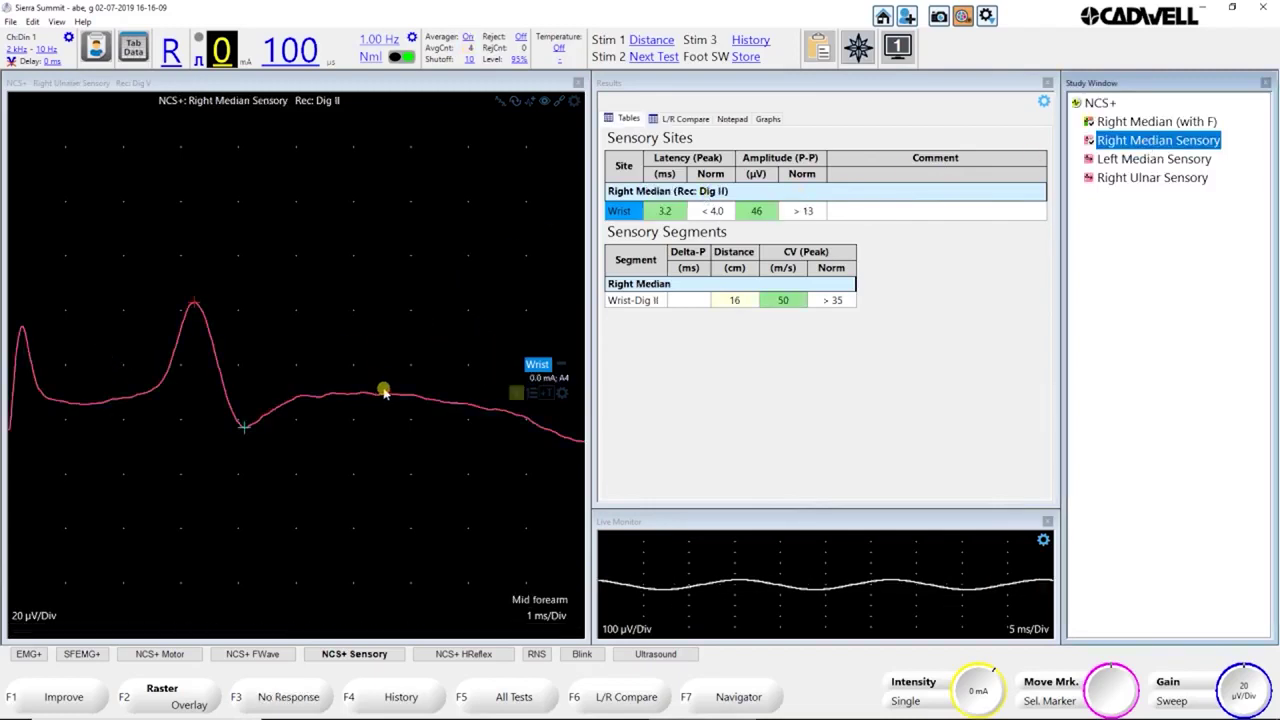
click(562, 395)
click(521, 457)
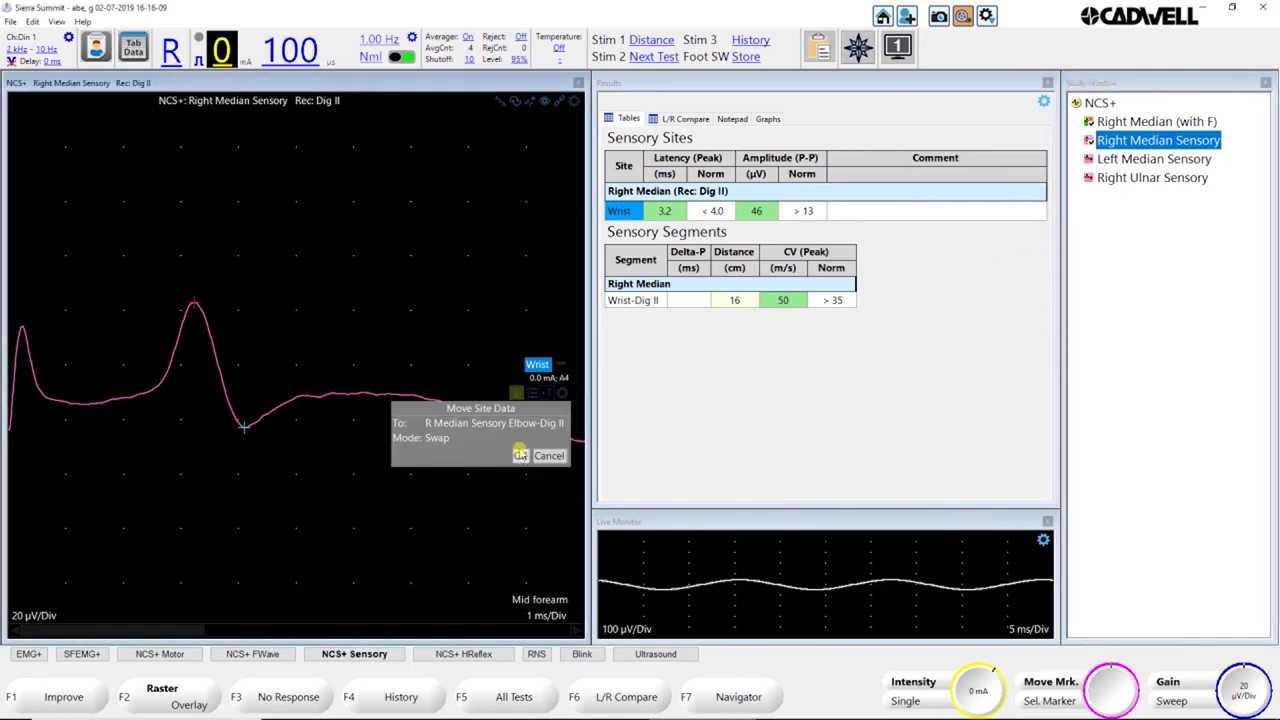
click(478, 425)
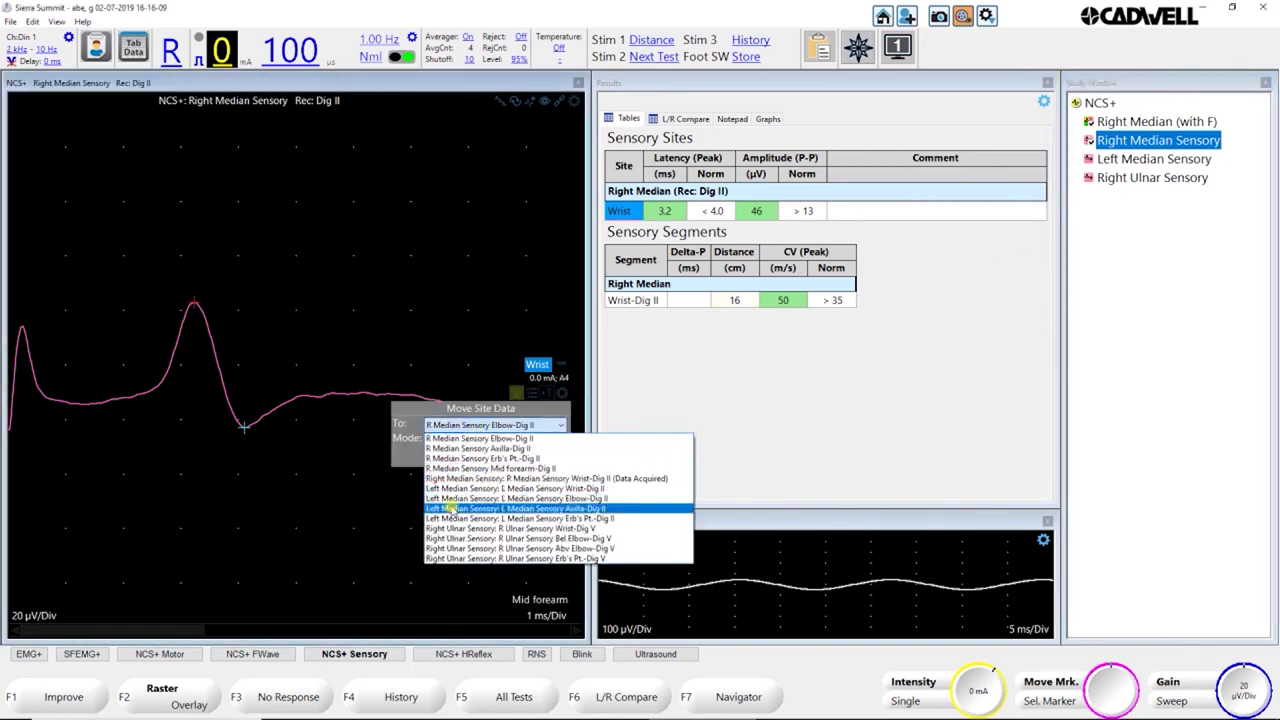
click(540, 528)
click(525, 452)
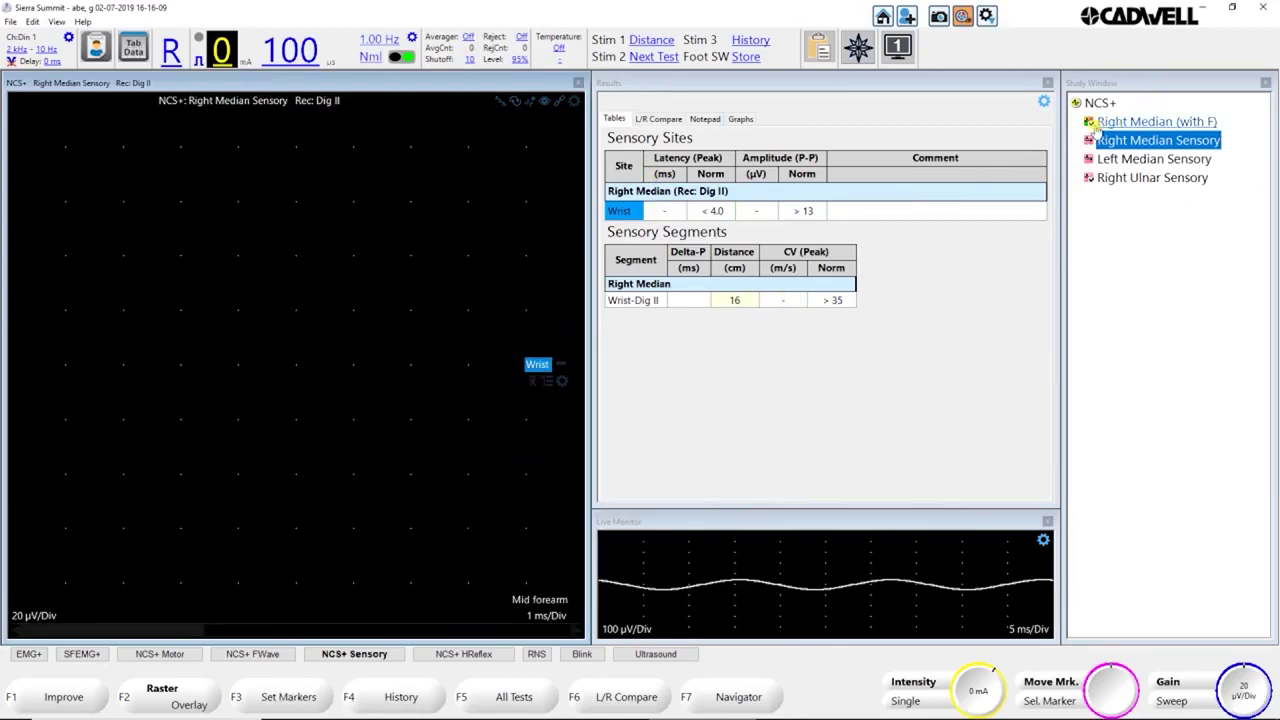
click(1125, 143)
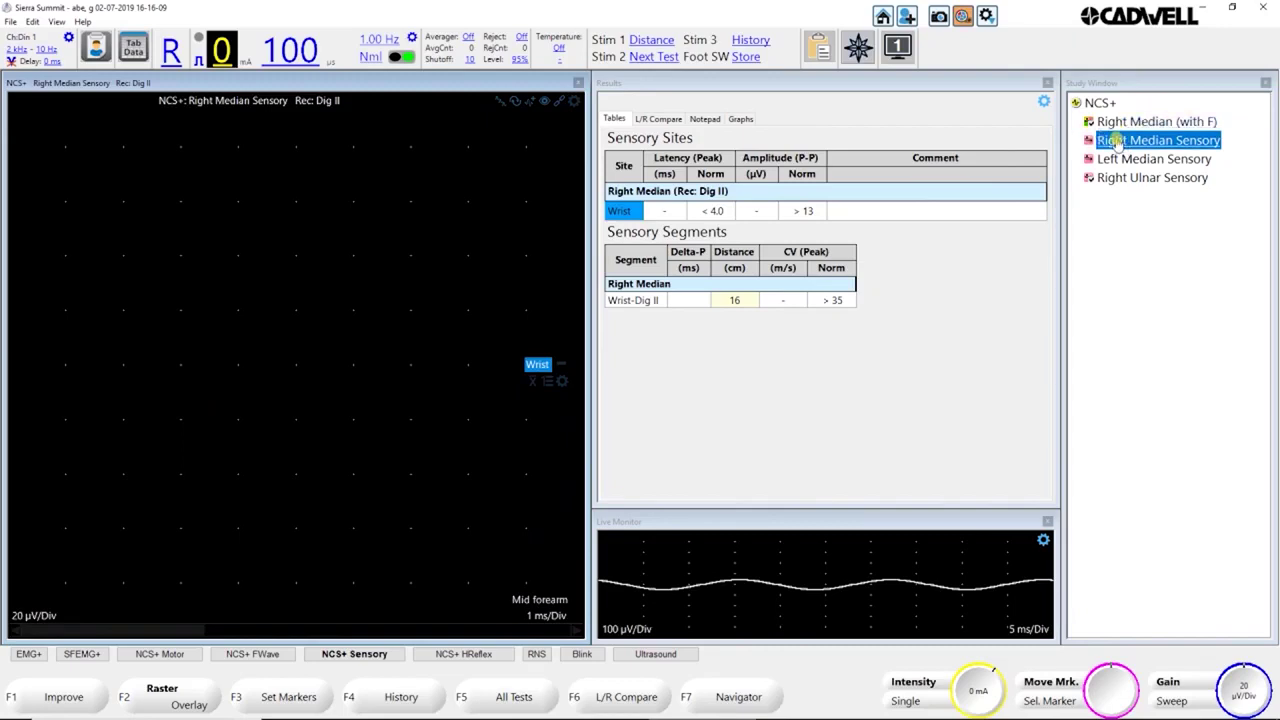
ctrl+click(1122, 180)
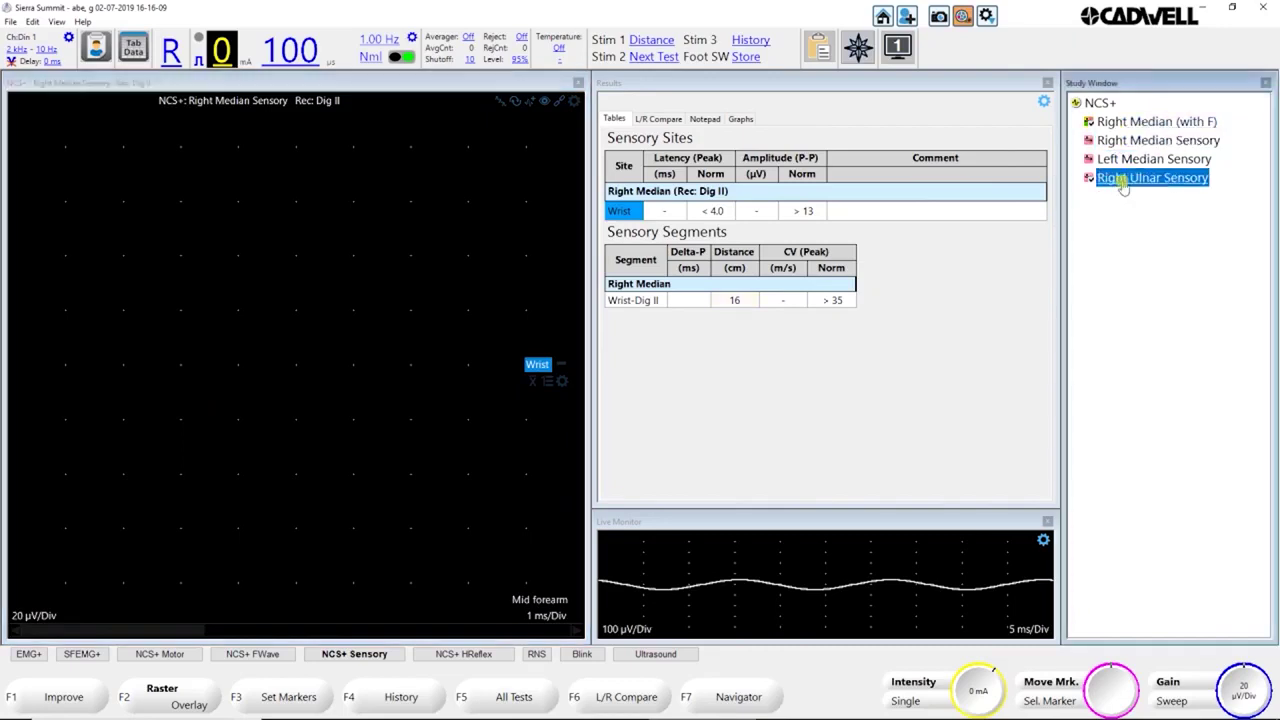
click(1123, 180)
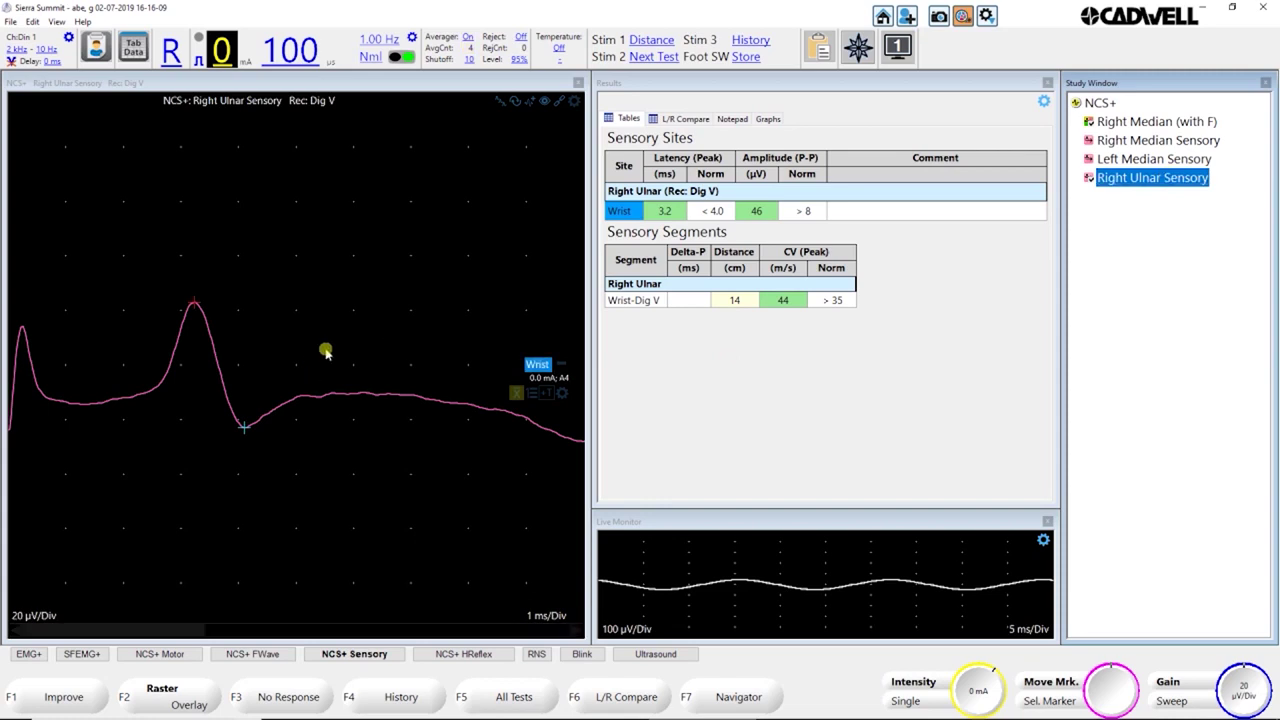
Swap the wrist data from the right ulnar sensory test back to R Median Sensory Wrist-Dig II and reopen Right Median Sensory
click(563, 391)
click(503, 457)
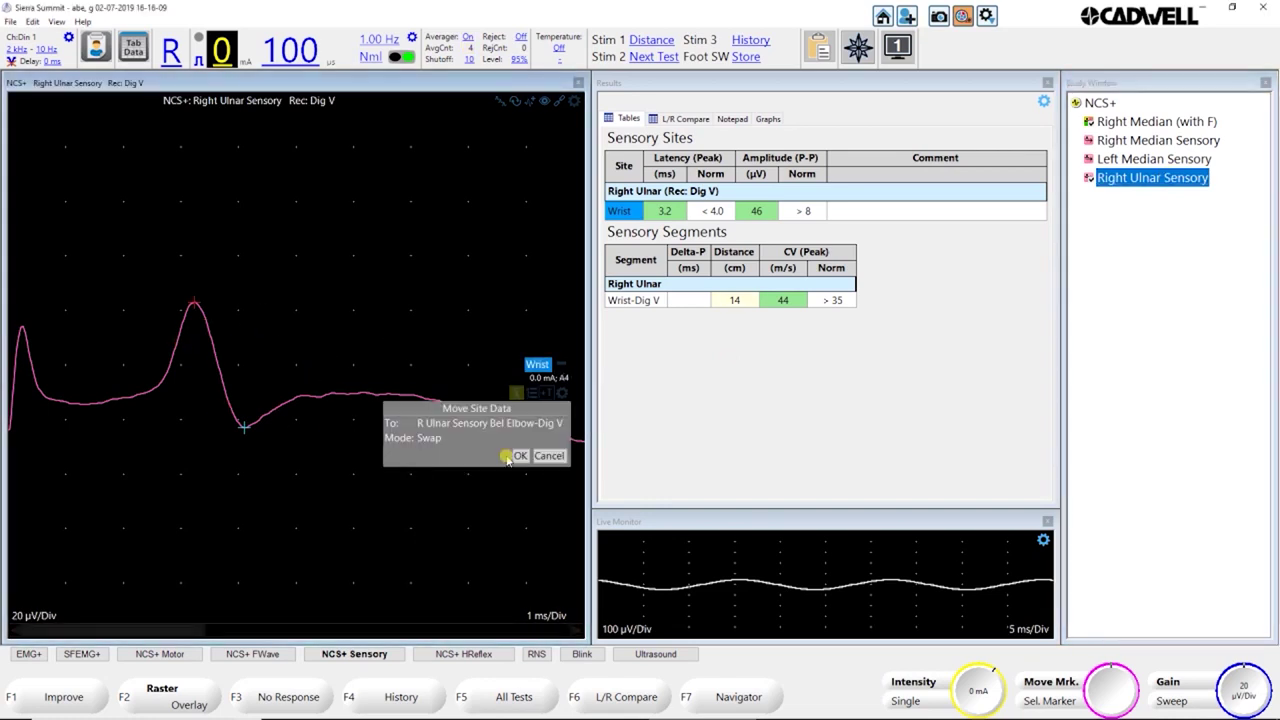
click(490, 425)
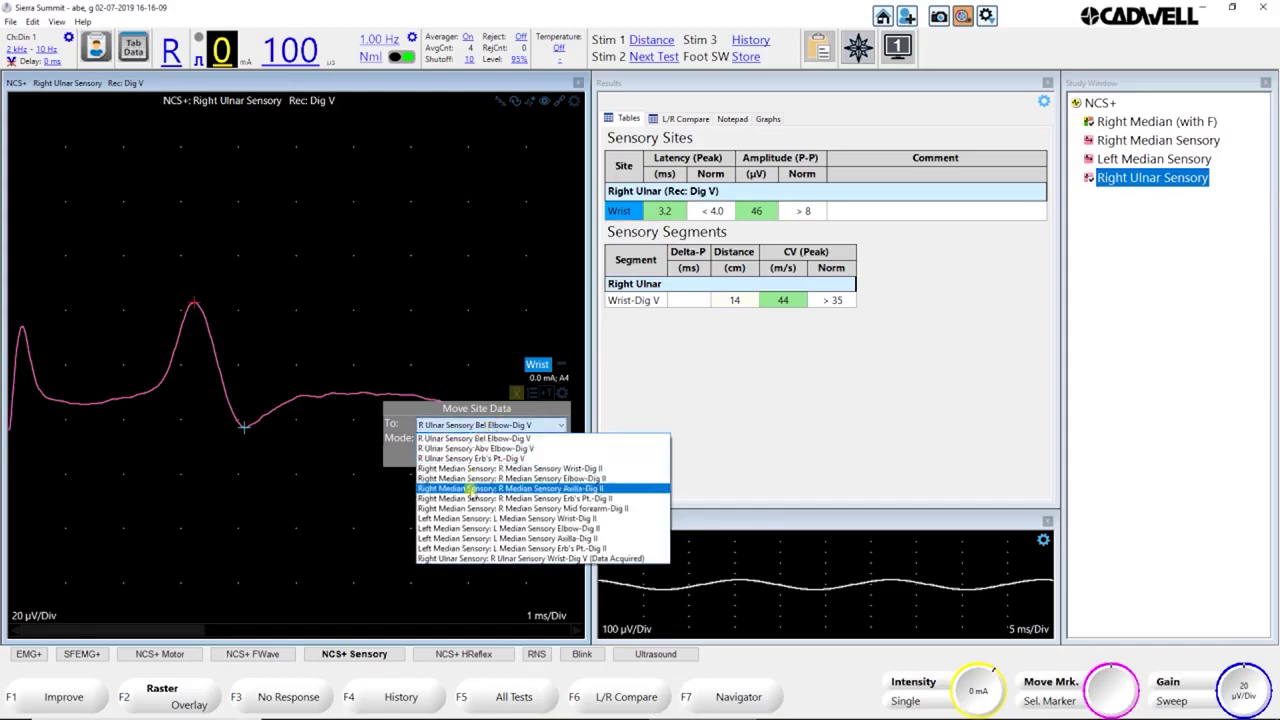
click(499, 468)
click(521, 456)
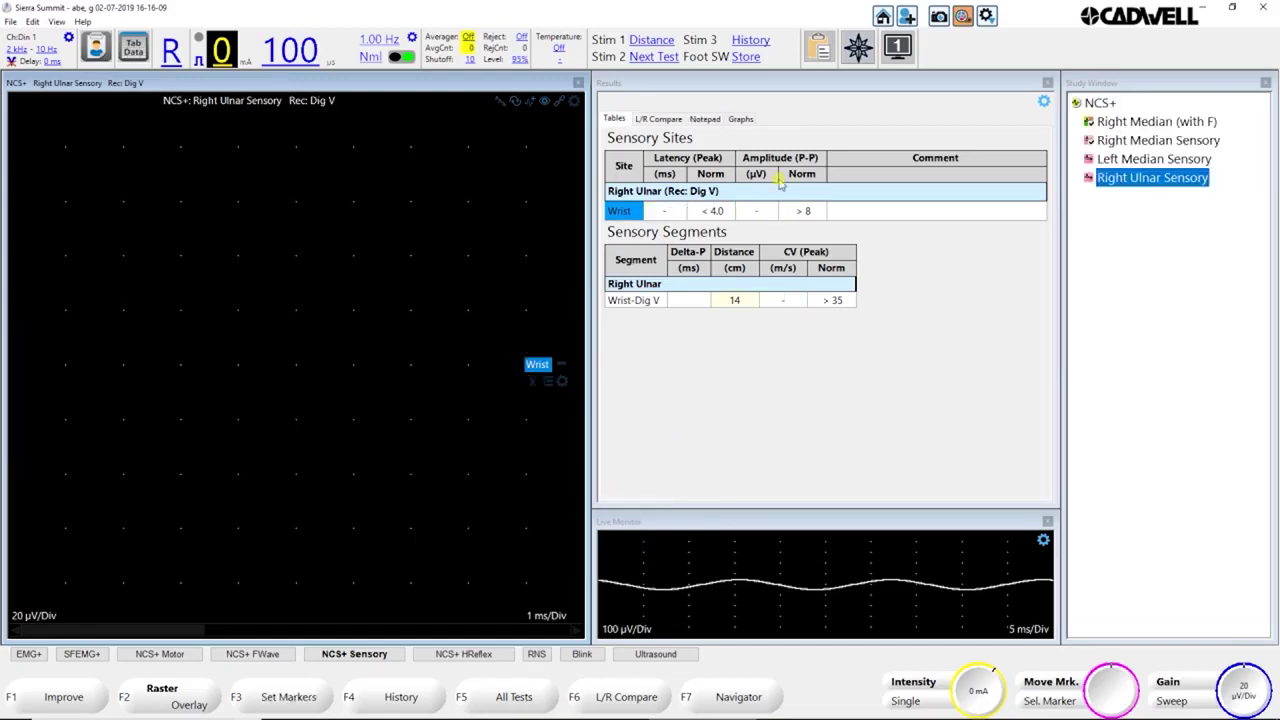
click(1124, 143)
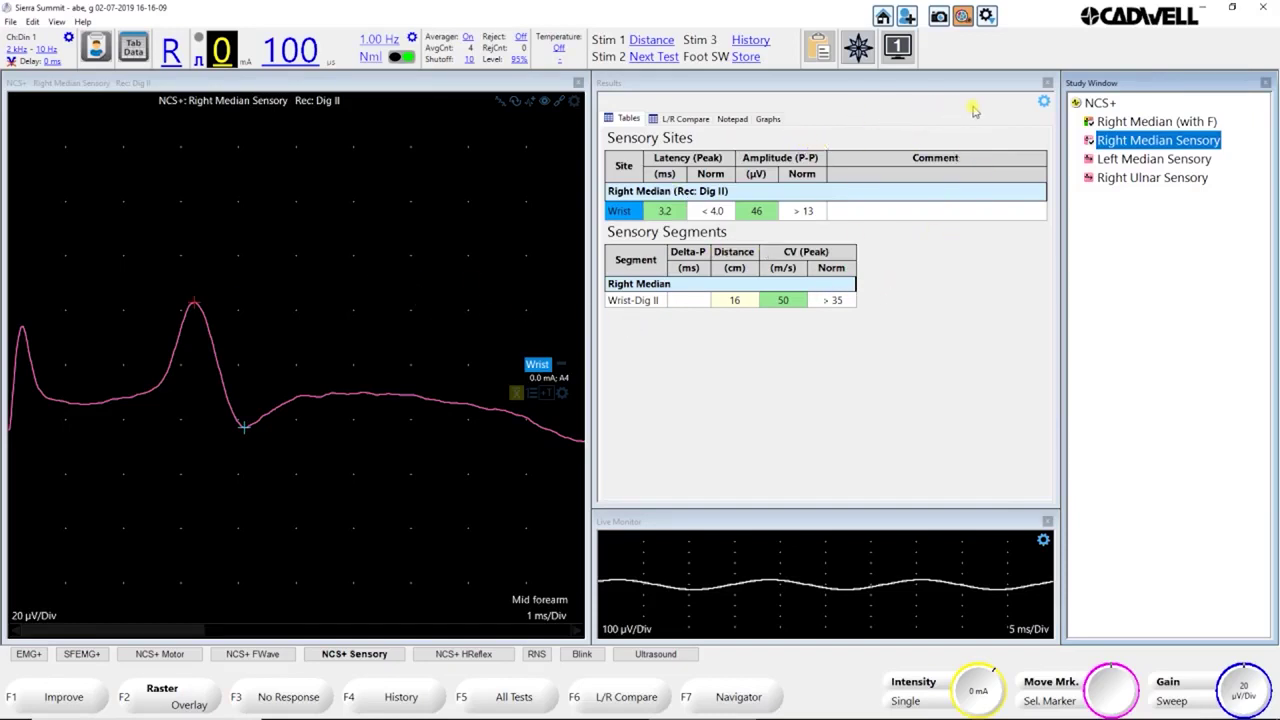
Review the results display options, check the wrist peak marker, and open the wrist site's comment for editing
click(1043, 105)
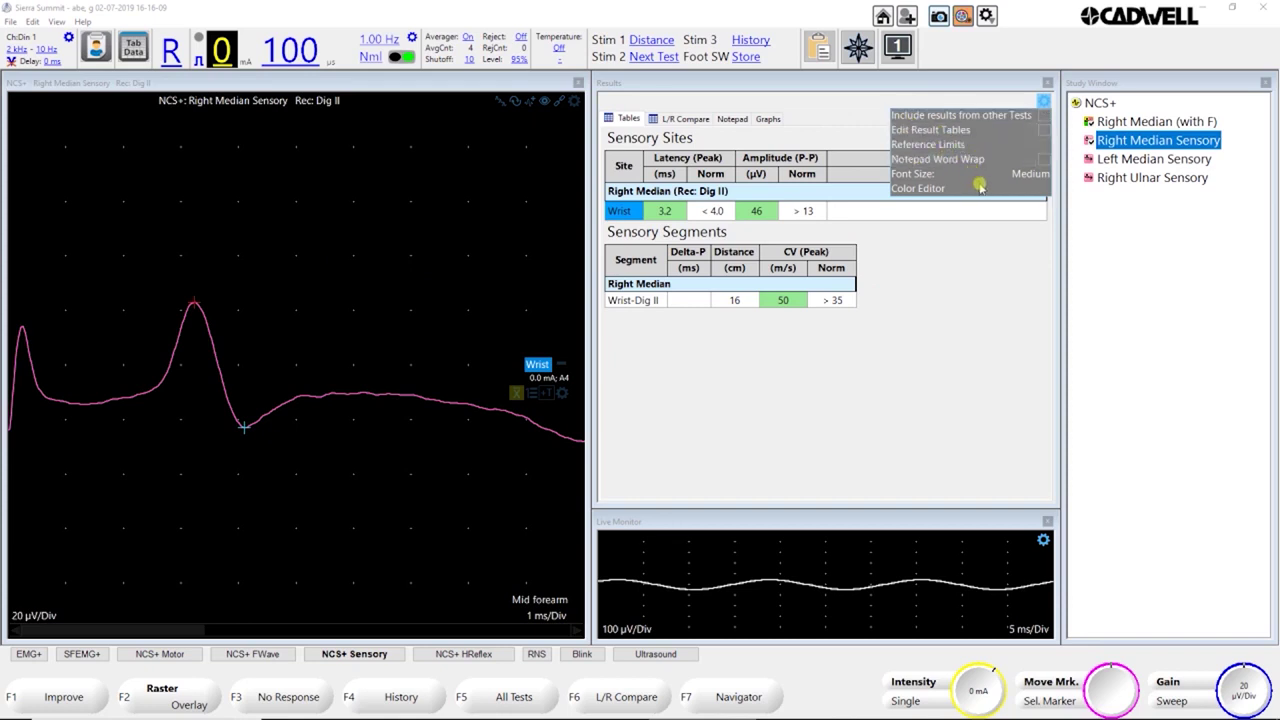
click(1001, 131)
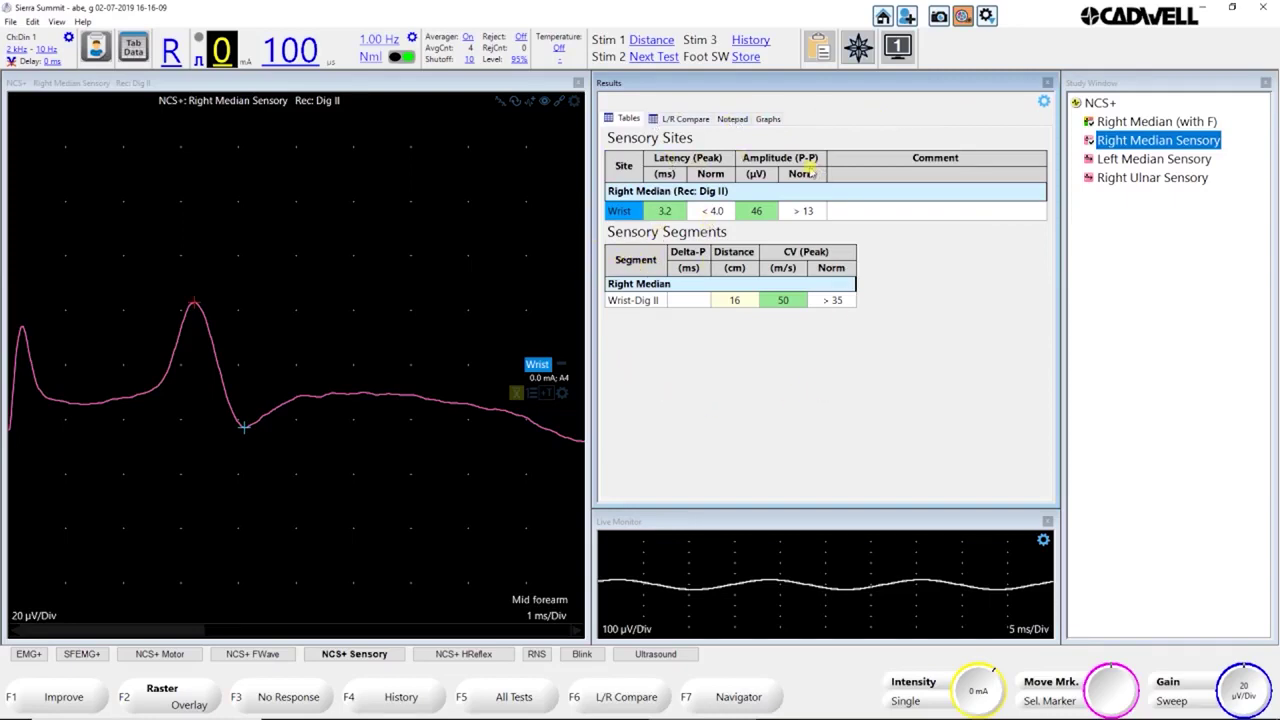
drag(189, 302, 195, 302)
click(888, 213)
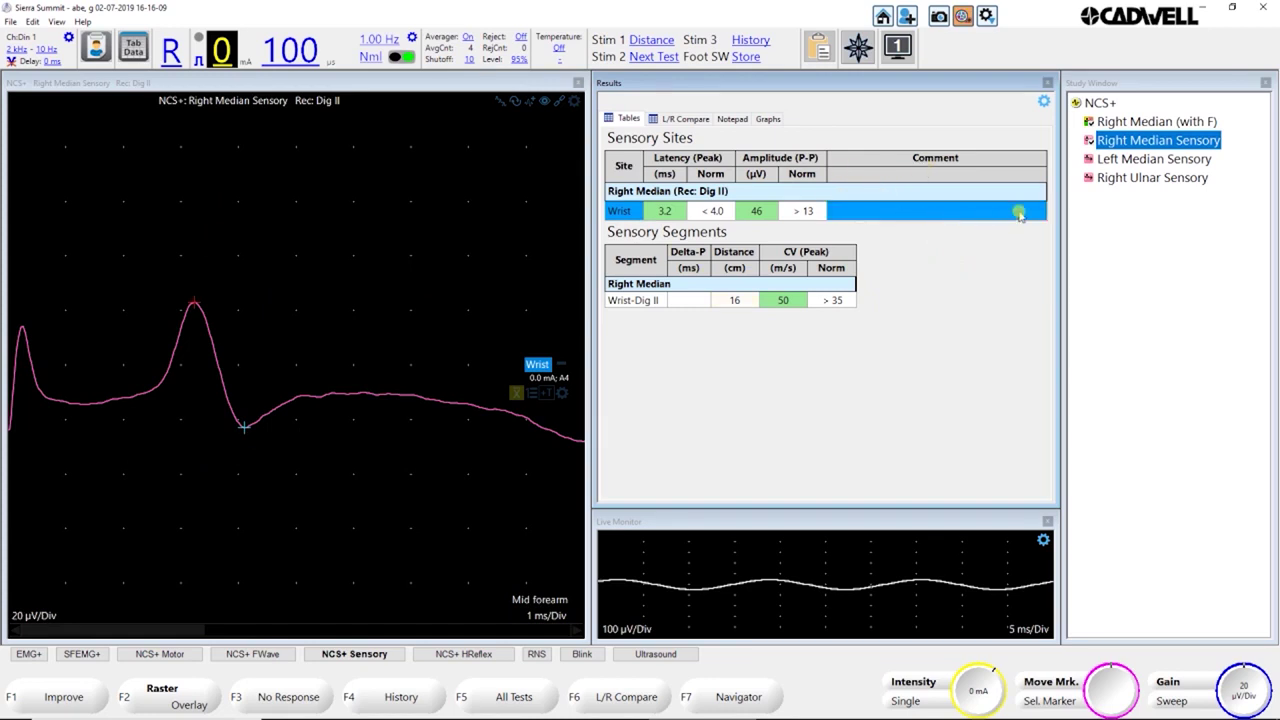
click(1030, 213)
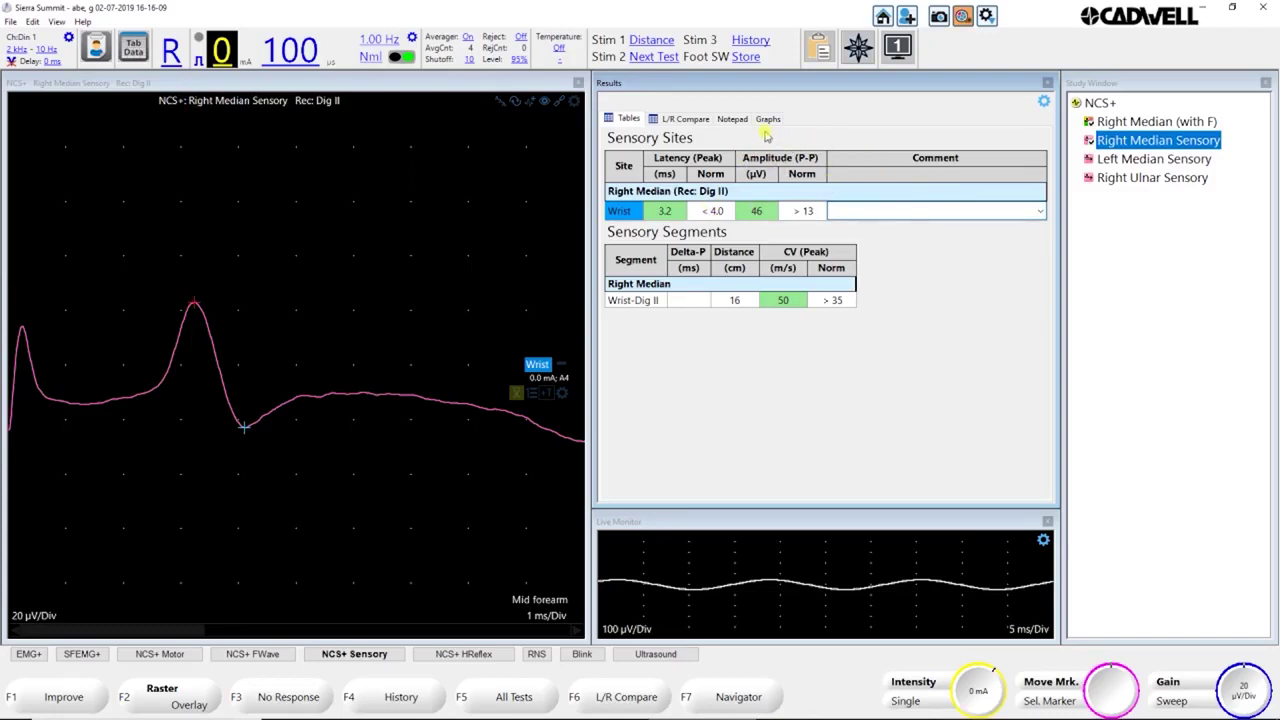
View the Notepad and L/R Compare results of the right median sensory test, and return to the result tables
click(733, 119)
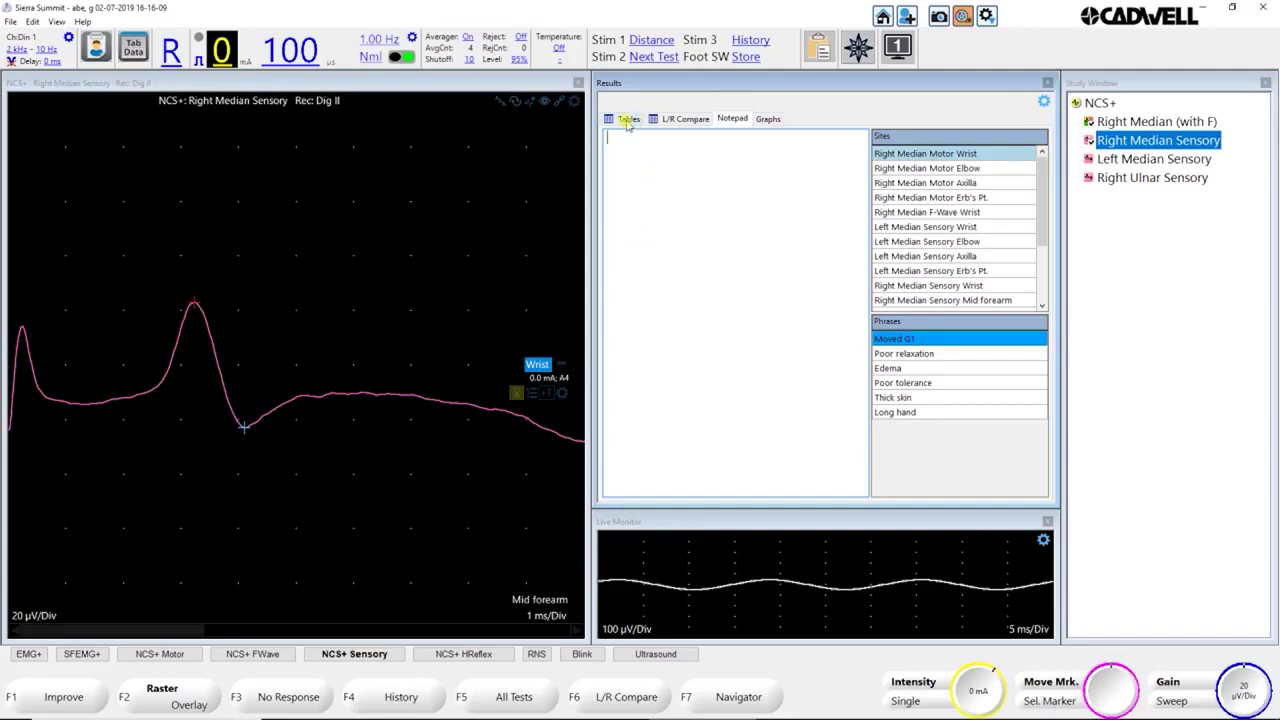
click(672, 120)
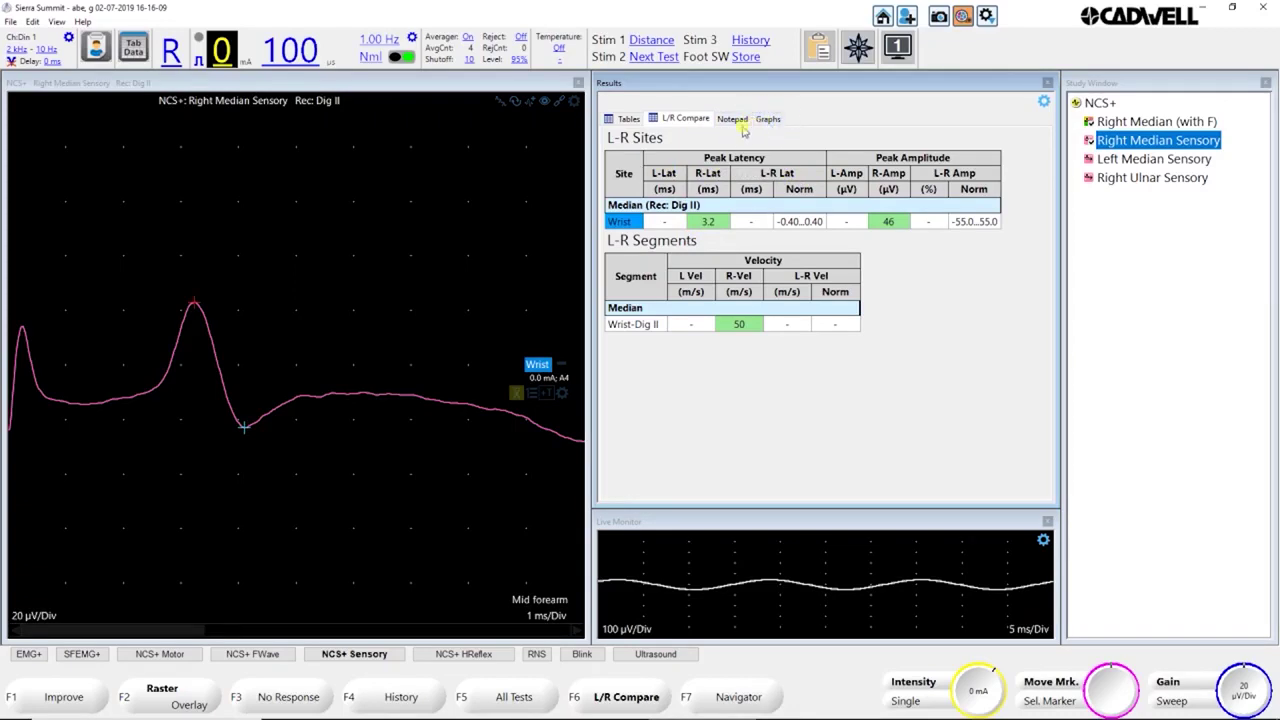
click(627, 119)
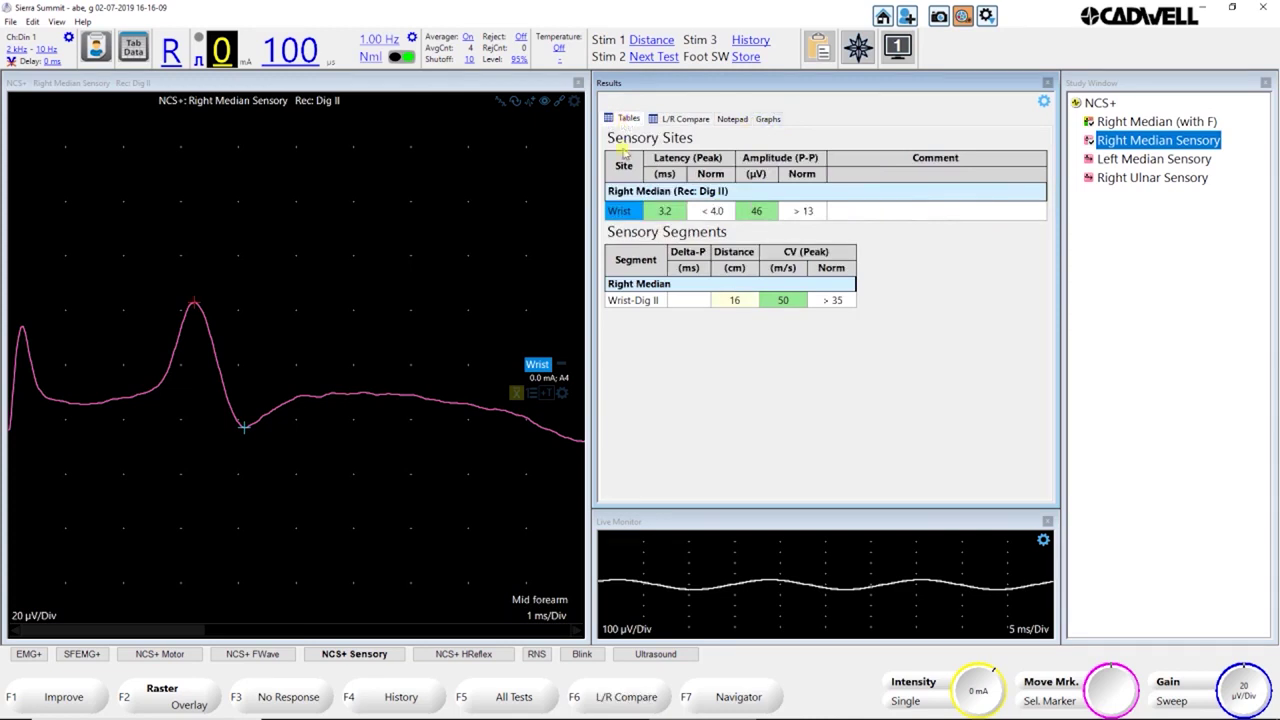